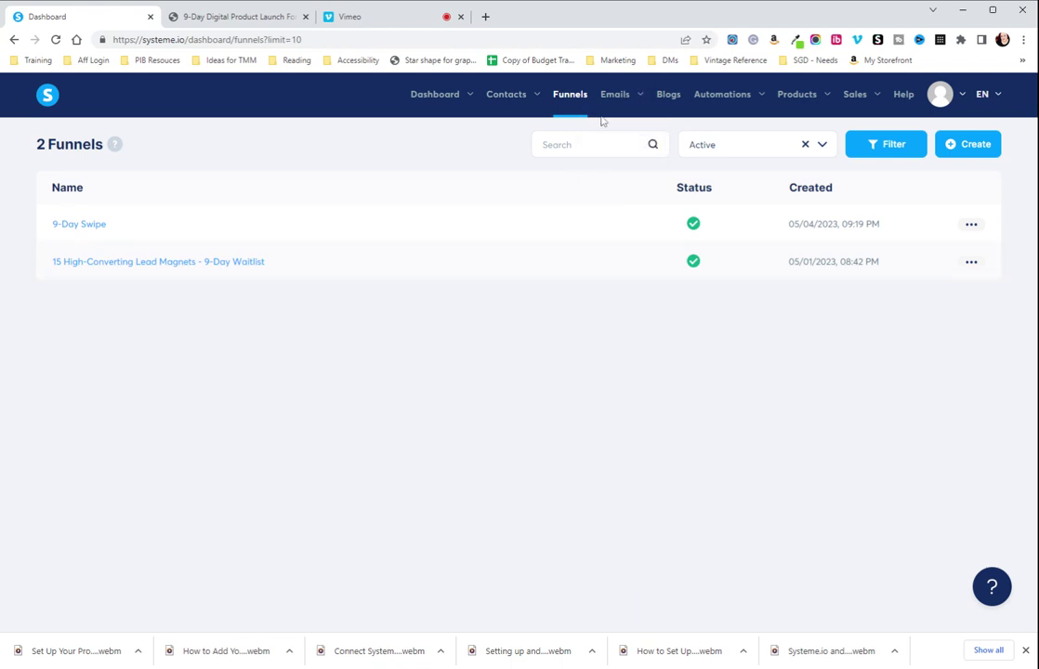
# Open the email Campaigns list from the Emails menu
pyautogui.moveTo(610, 97)
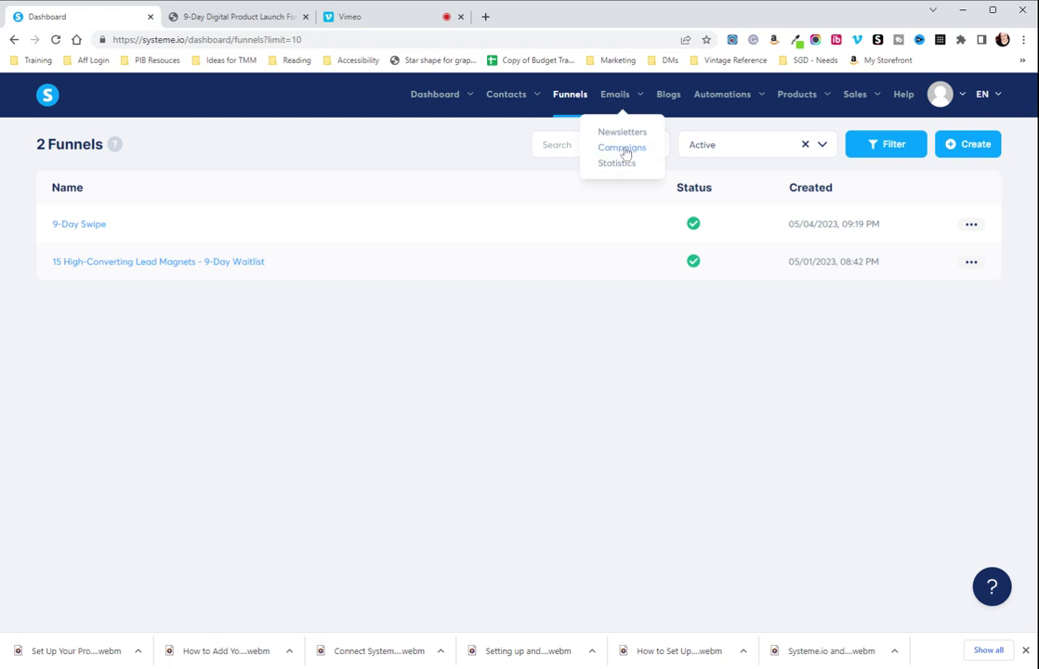
pyautogui.click(622, 148)
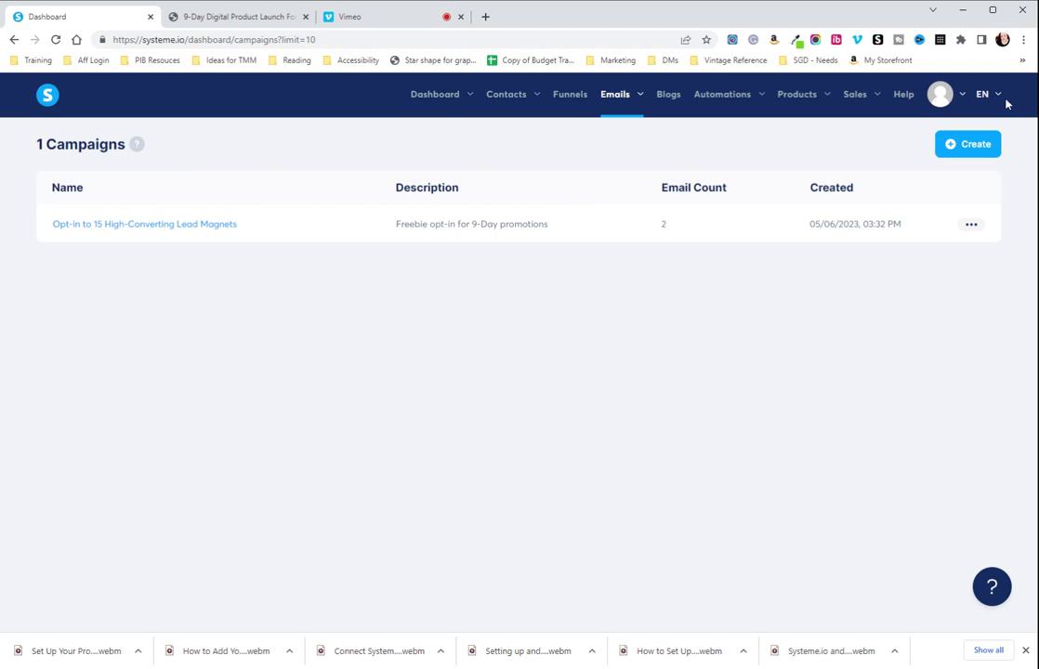
# Create a campaign named 'Test' with description 'test', then open its options
pyautogui.click(958, 144)
pyautogui.click(567, 305)
pyautogui.write('T')
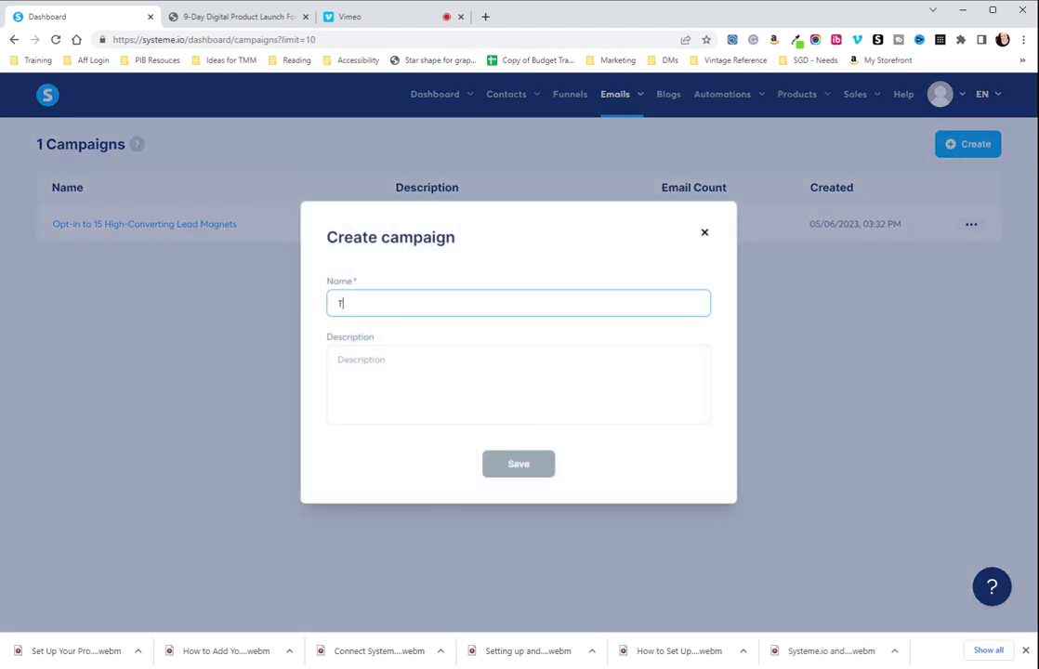
pyautogui.write('est')
pyautogui.click(519, 383)
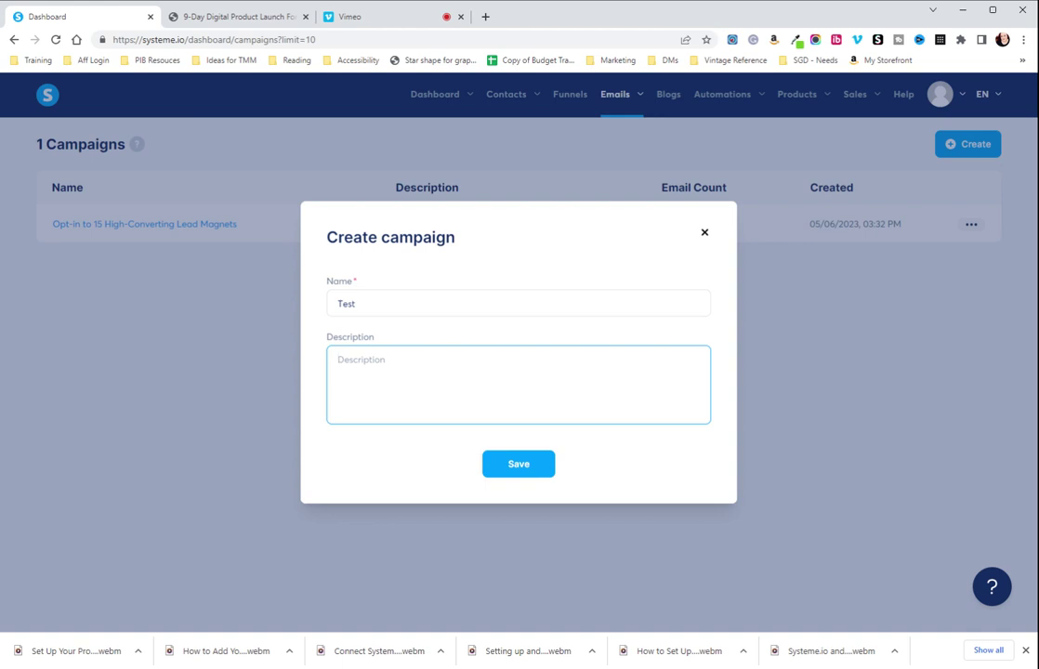
pyautogui.write('test')
pyautogui.click(519, 465)
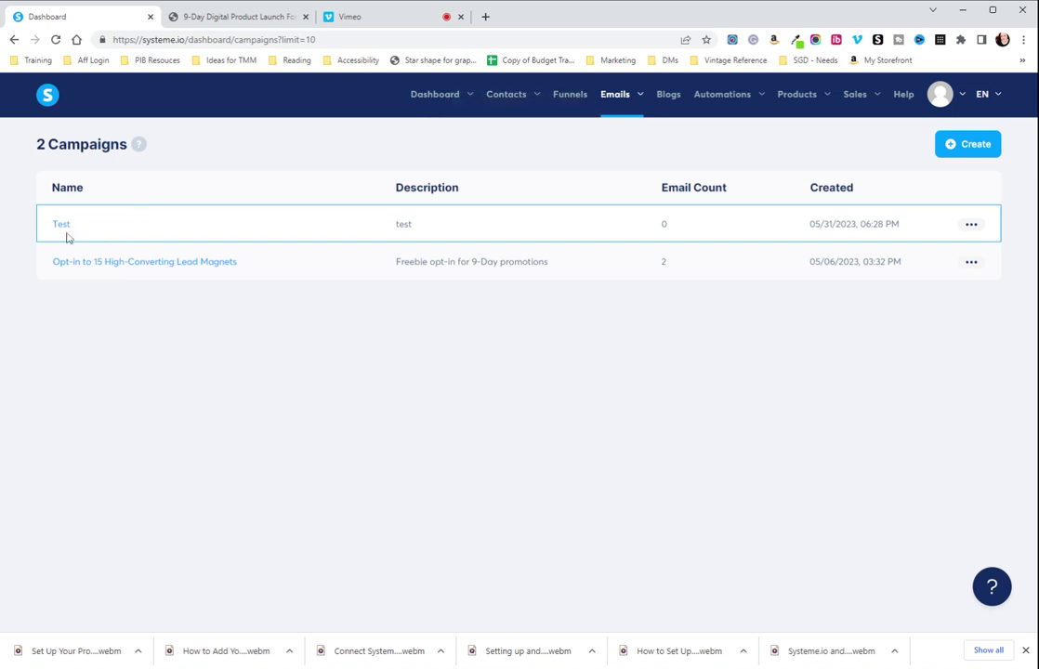
pyautogui.click(971, 225)
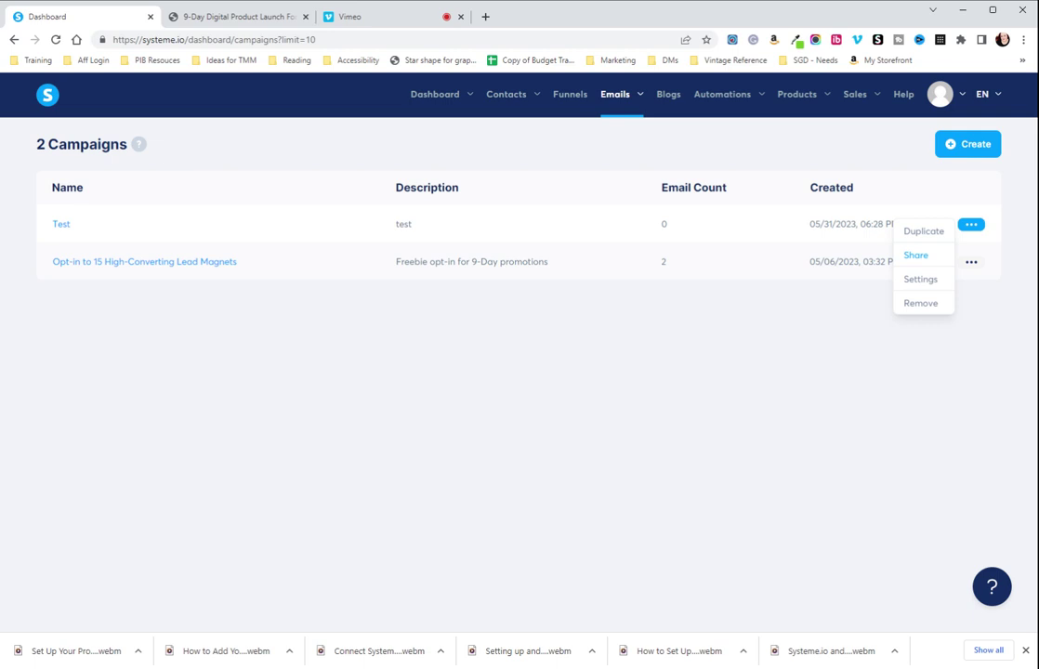
pyautogui.click(918, 287)
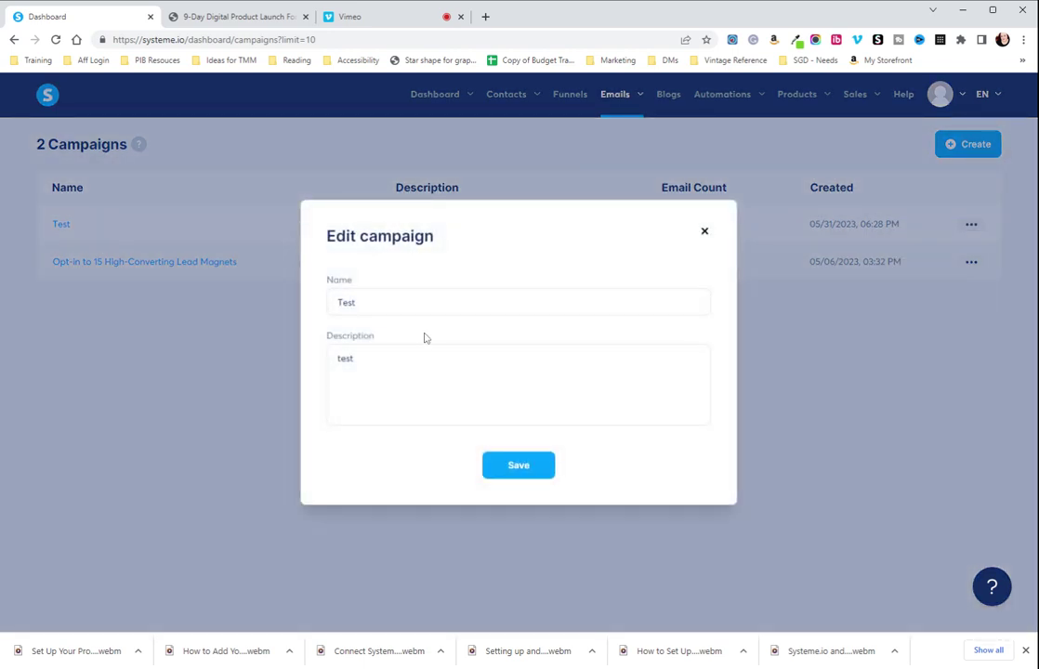
pyautogui.click(518, 466)
pyautogui.click(971, 225)
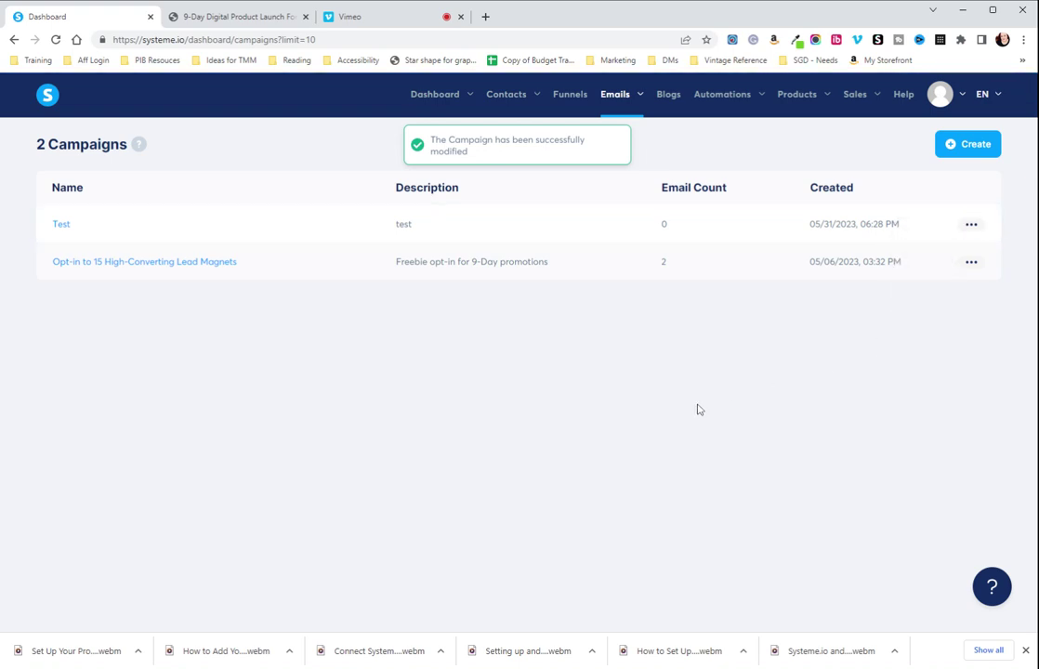
# Open the Test campaign and start a new email step, clearing a trial 'Test' subject
pyautogui.click(61, 225)
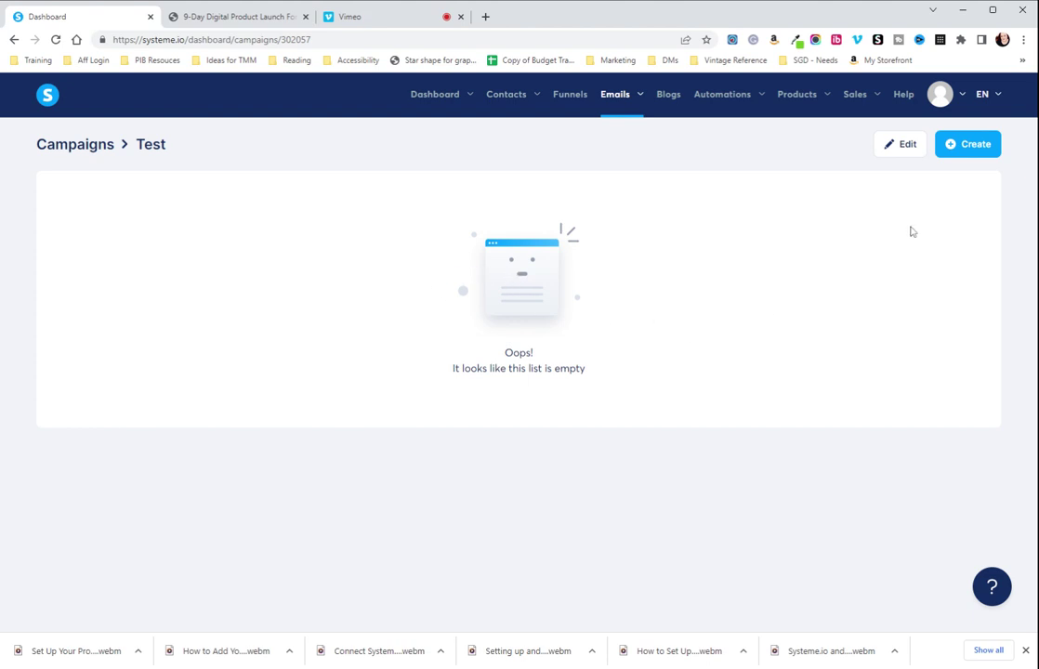
pyautogui.click(962, 147)
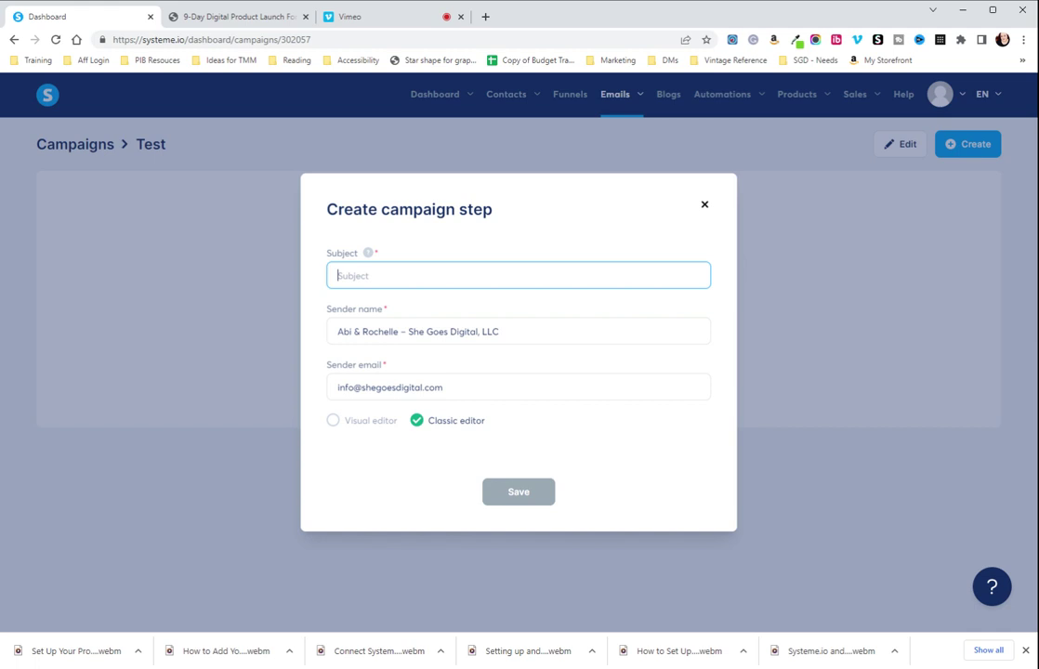
pyautogui.write('Test')
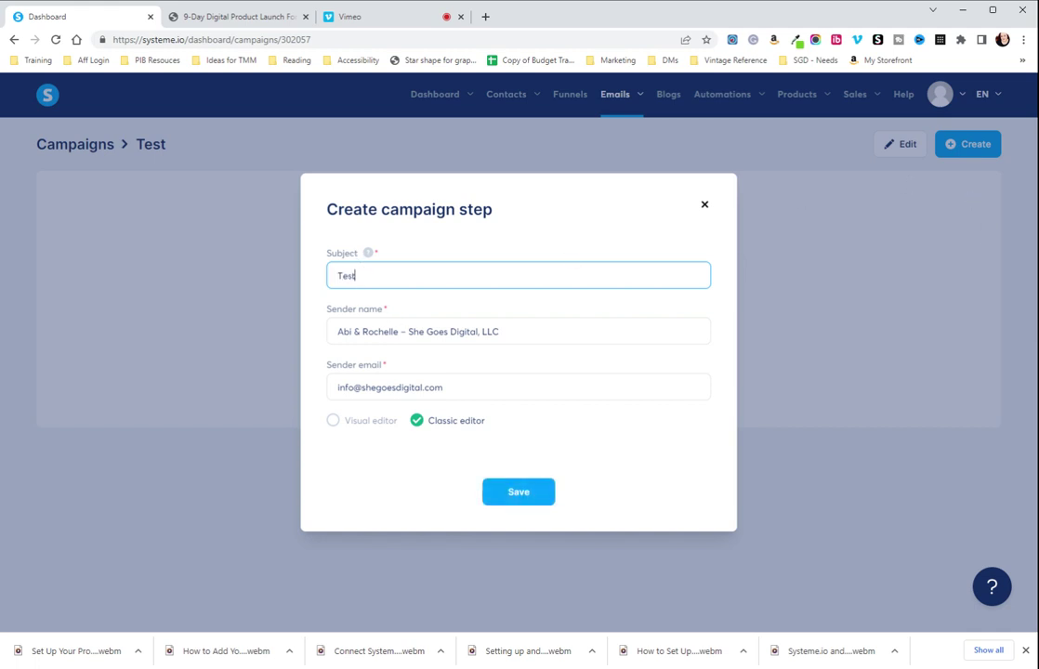
pyautogui.hotkey('ctrl', 'a')
pyautogui.press('BackSpace')
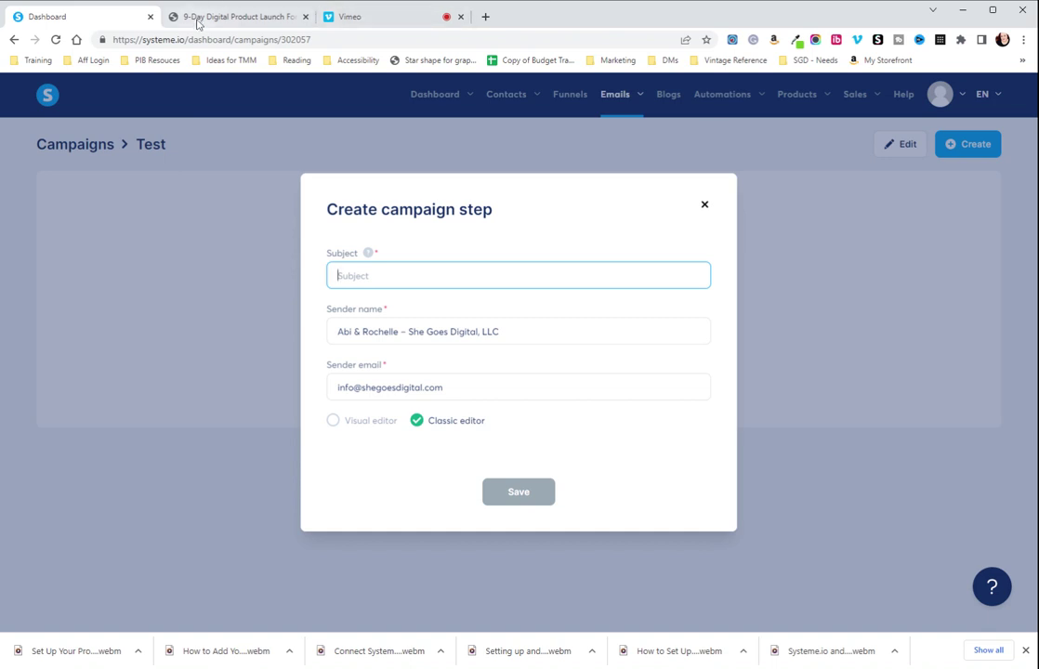
# Open the Freebie Swipe Email doc from the PDF's bonus link and select its subject sentence
pyautogui.click(164, 17)
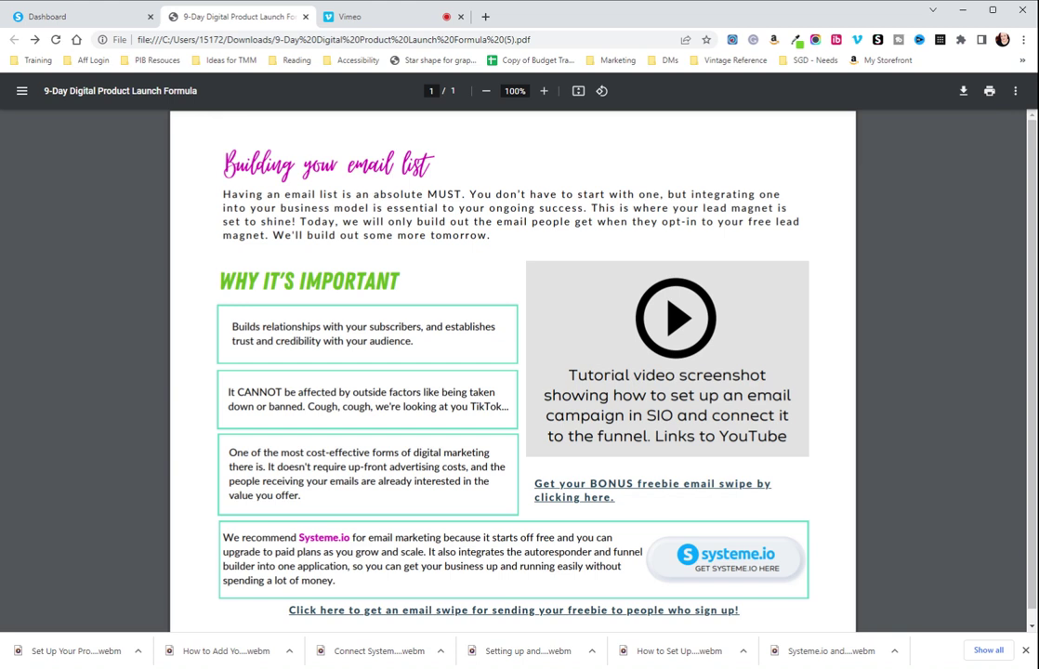
pyautogui.click(569, 499)
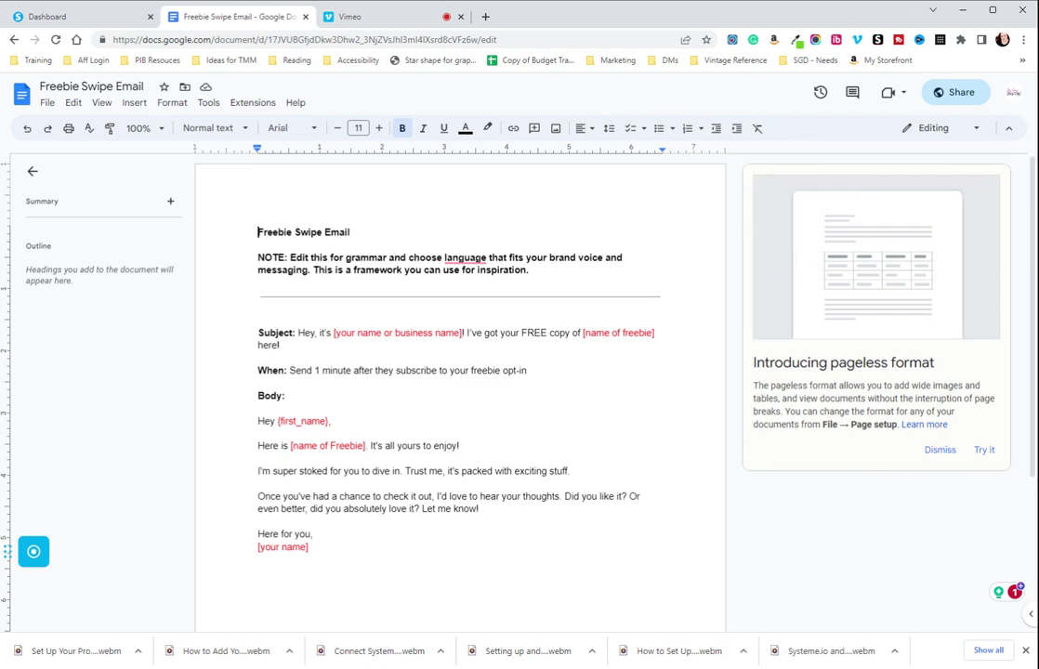
pyautogui.moveTo(298, 333); pyautogui.dragTo(281, 344)
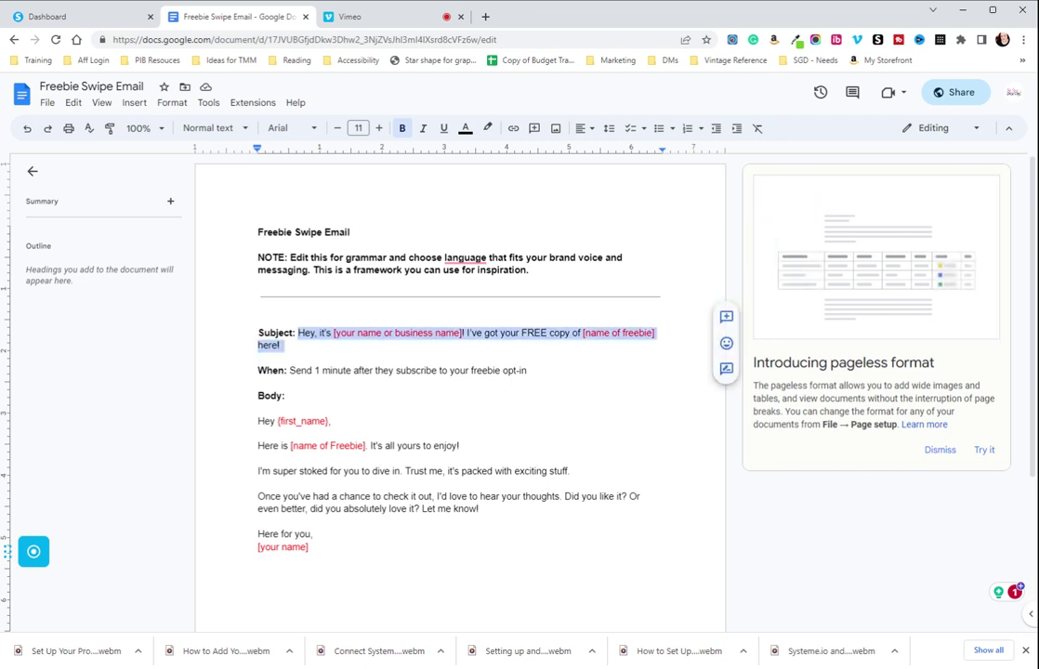
pyautogui.rightClick(324, 333)
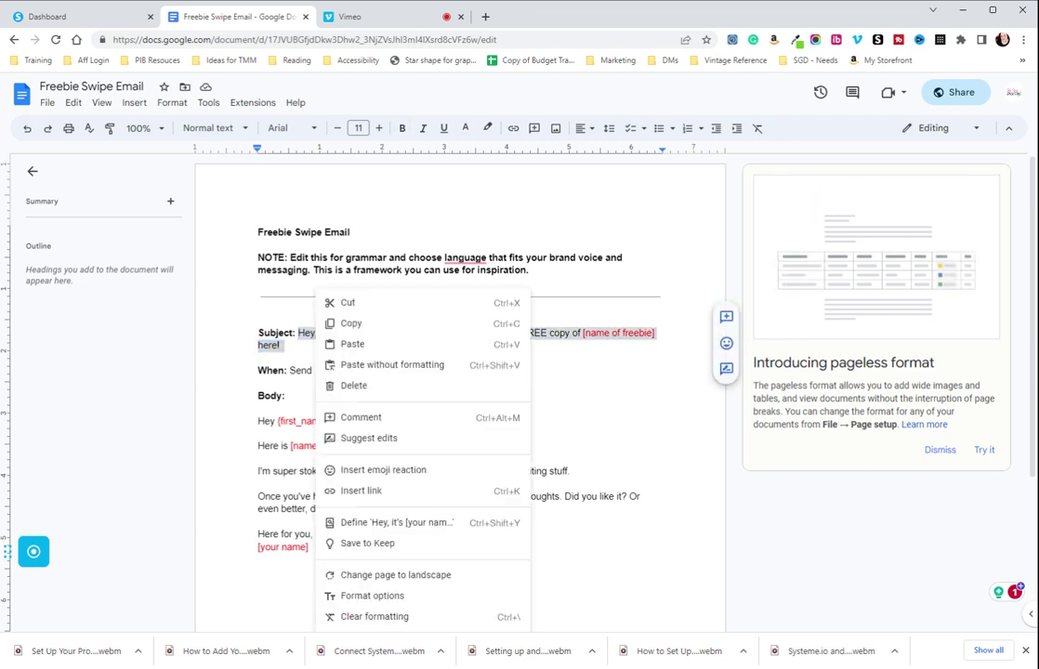
pyautogui.click(360, 343)
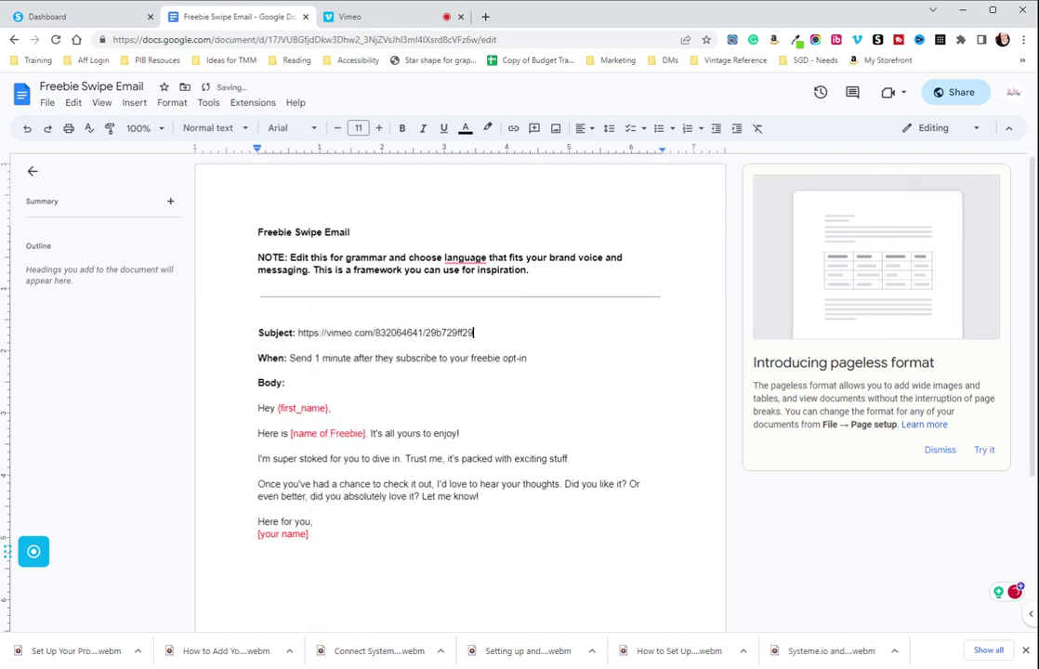
pyautogui.hotkey('ctrl', 'z')
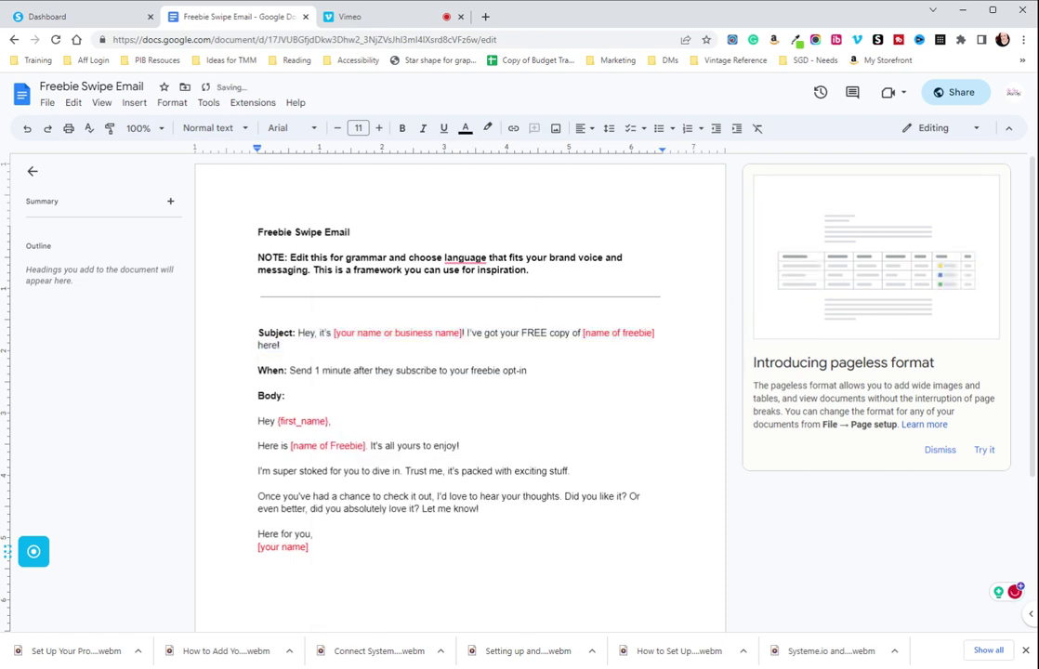
pyautogui.hotkey('ctrl', 'shift', 'Down')
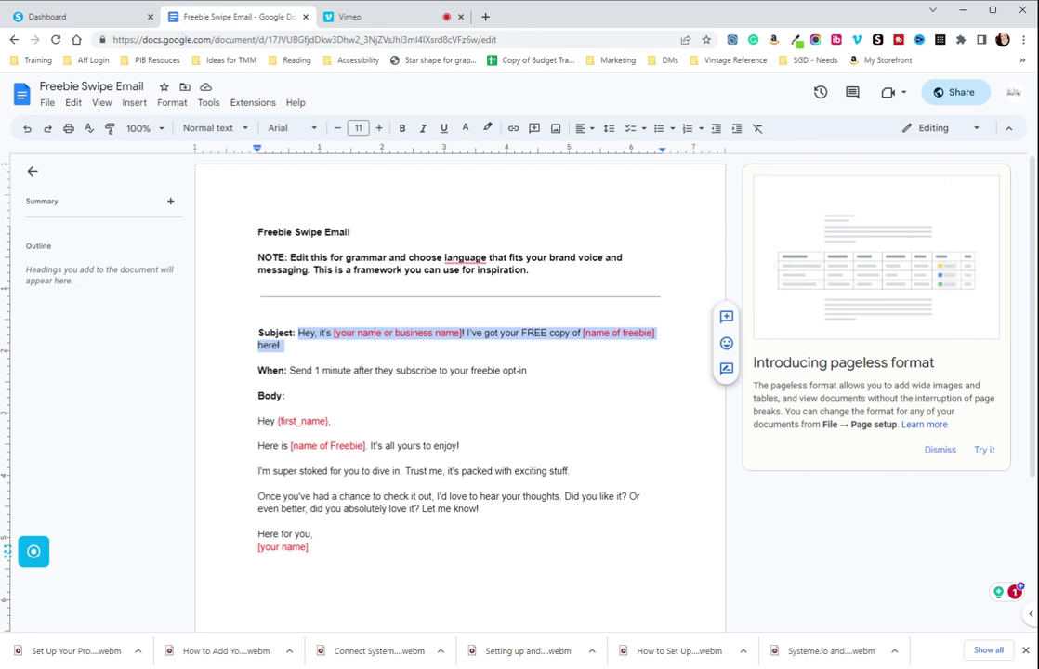
# Paste the swipe subject, filling the name placeholder with the sender's name and the freebie with 'test'
pyautogui.click(51, 16)
pyautogui.hotkey('ctrl', 'v')
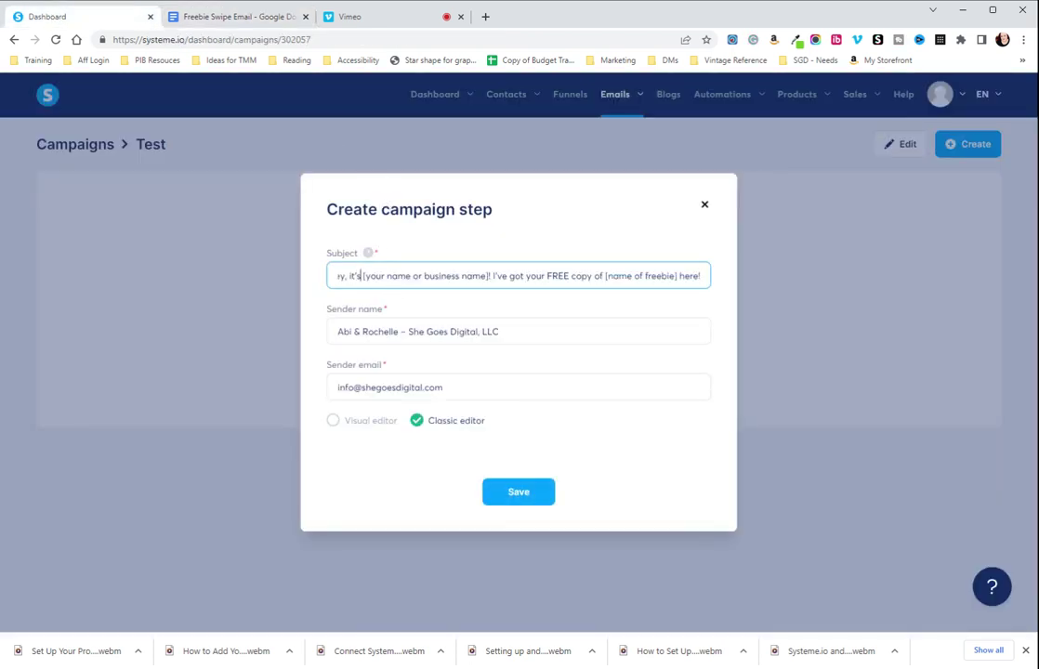
pyautogui.moveTo(361, 276); pyautogui.dragTo(492, 276)
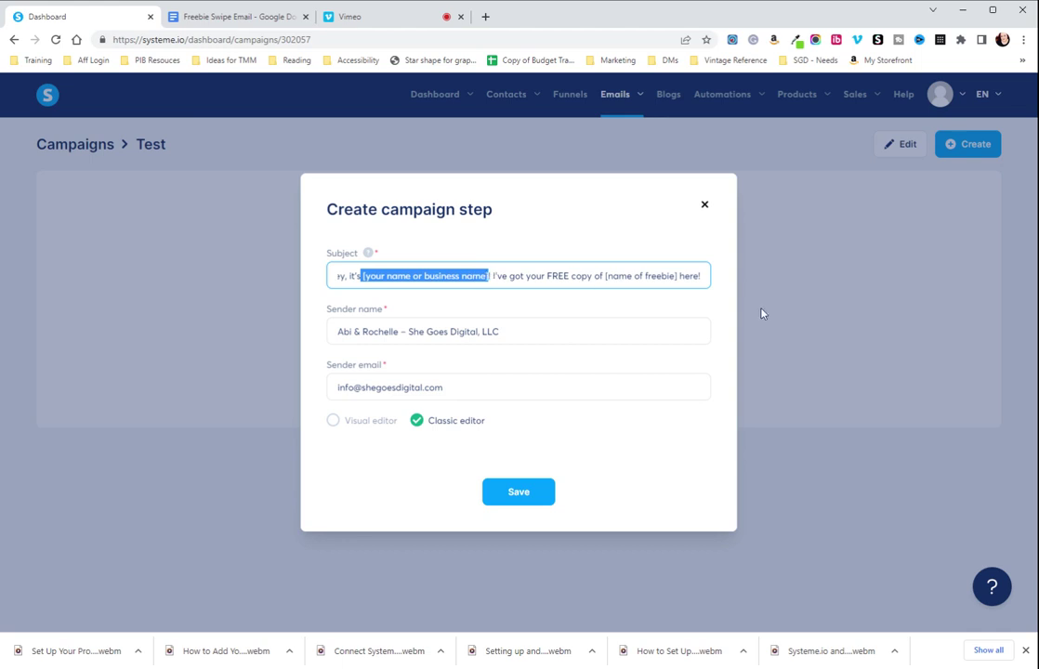
pyautogui.write('Abi')
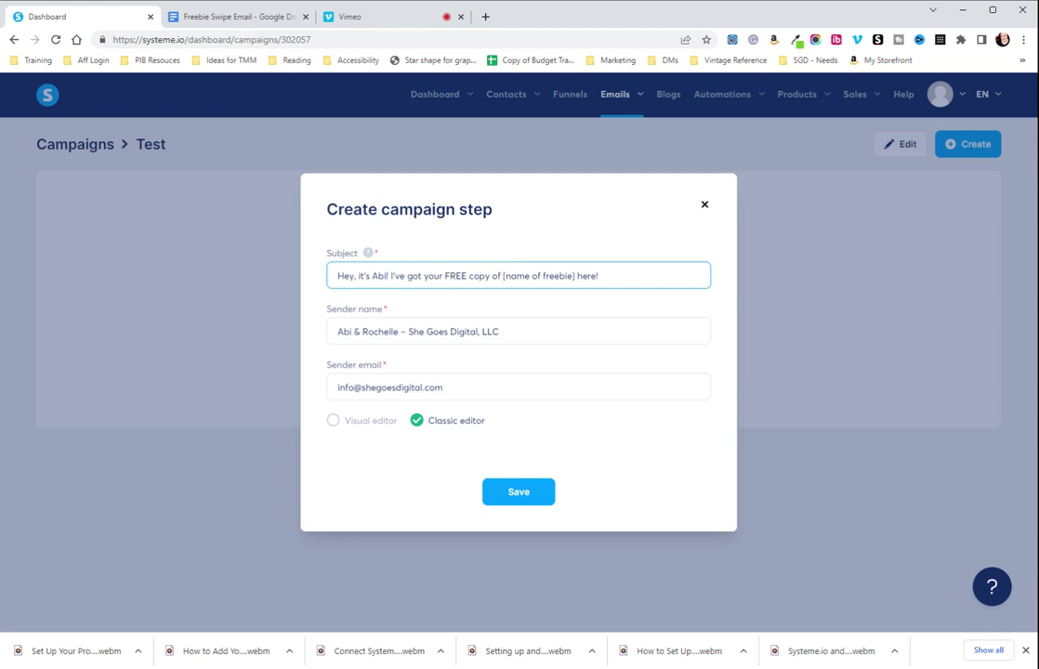
pyautogui.moveTo(503, 276); pyautogui.dragTo(575, 276)
pyautogui.press('BackSpace')
pyautogui.write('test')
# Try the Visual editor and saving the email step, then close it unsaved
pyautogui.click(333, 420)
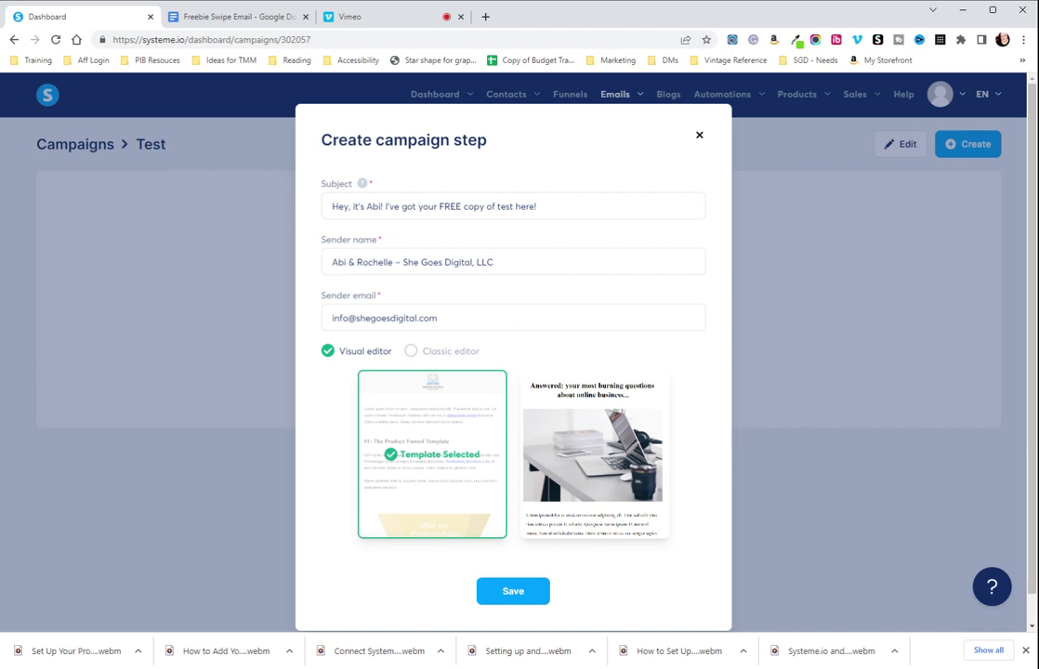
pyautogui.moveTo(527, 455)
pyautogui.click(415, 355)
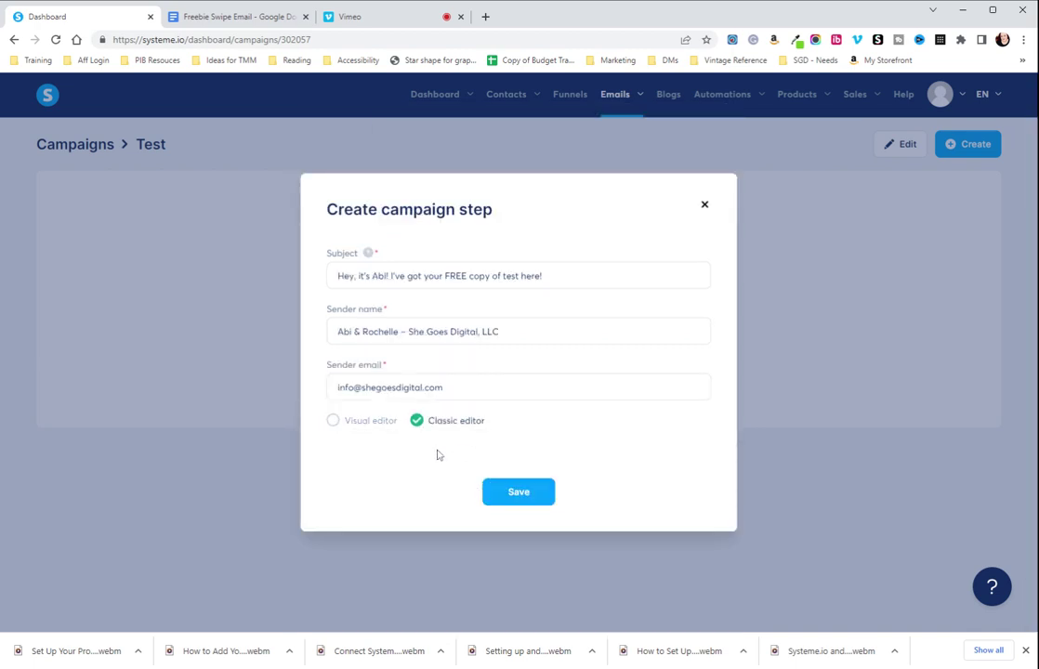
pyautogui.click(332, 423)
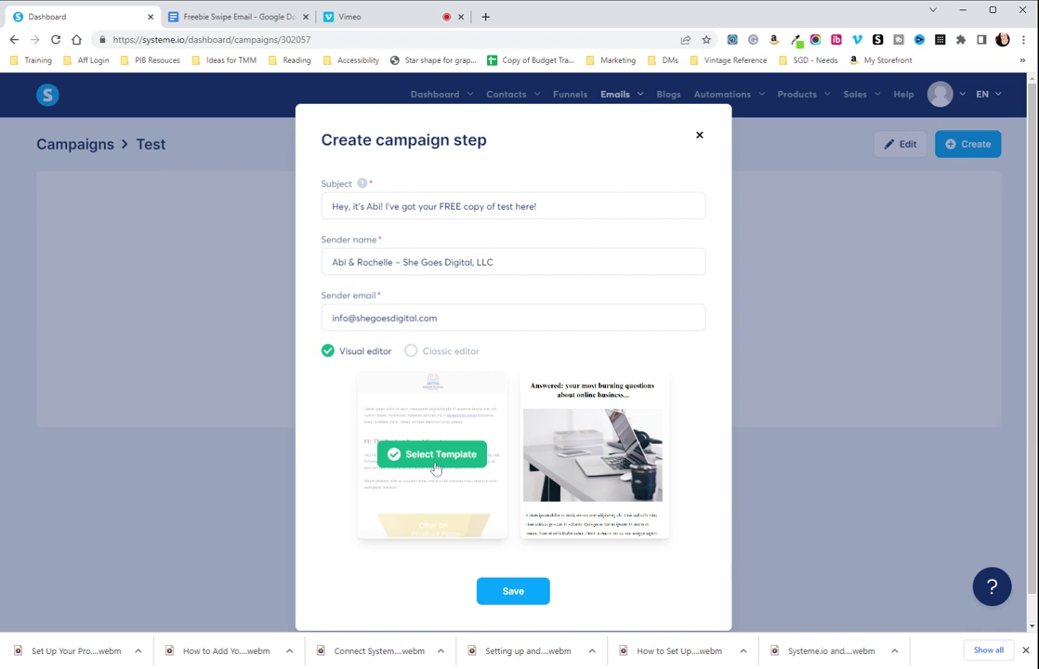
pyautogui.click(526, 595)
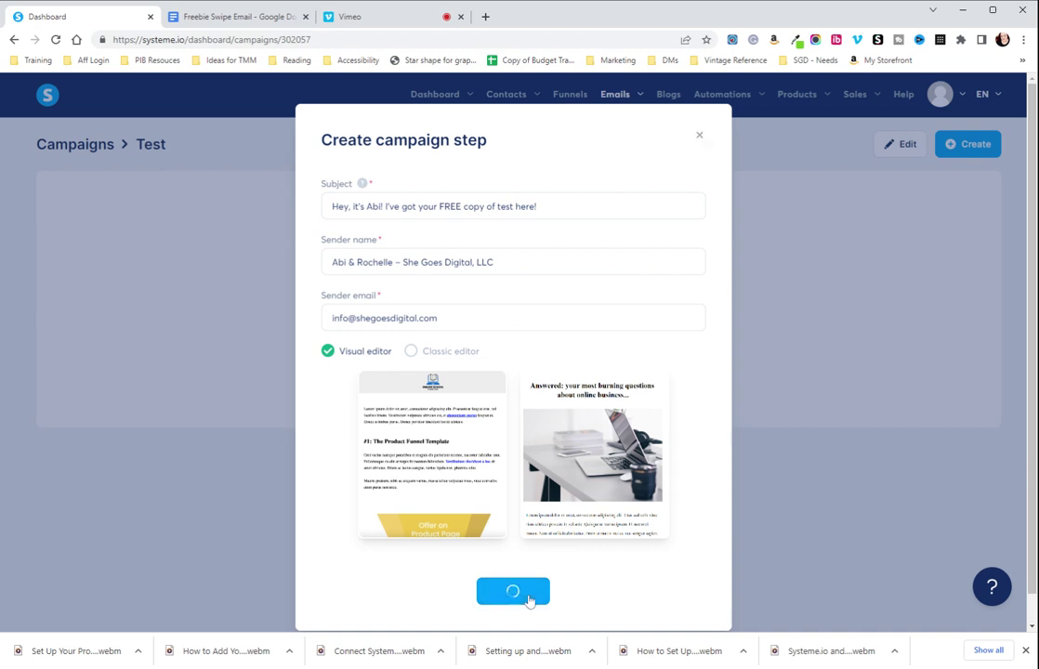
pyautogui.scroll(-1, 652, 511)
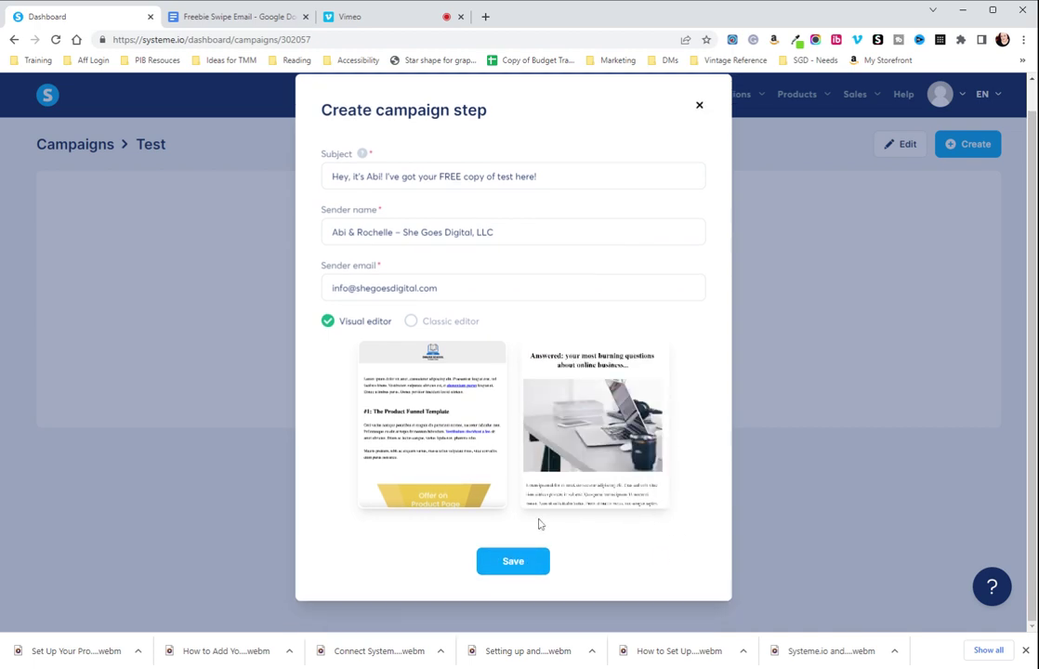
pyautogui.click(505, 563)
pyautogui.scroll(1, 598, 425)
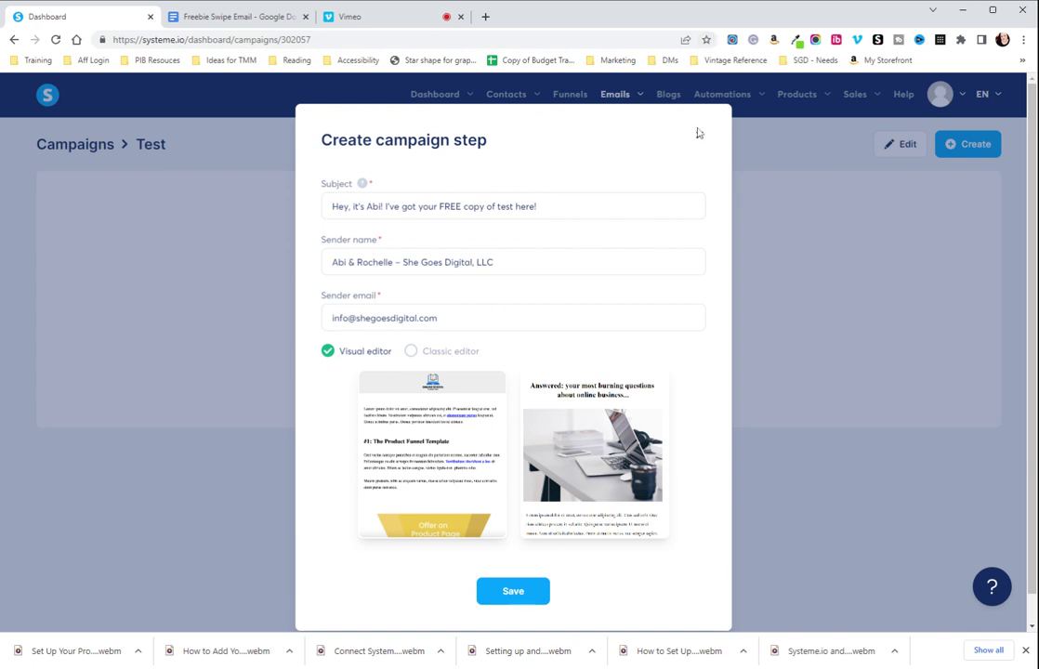
pyautogui.press('Tab')
pyautogui.hotkey('ctrl', 'c')
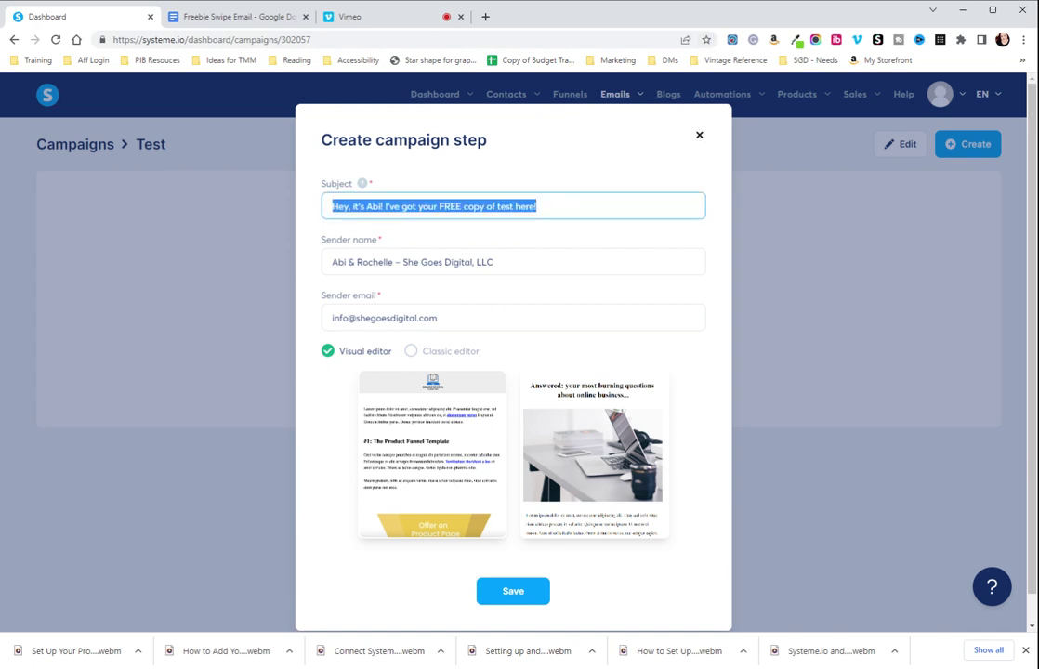
pyautogui.click(700, 135)
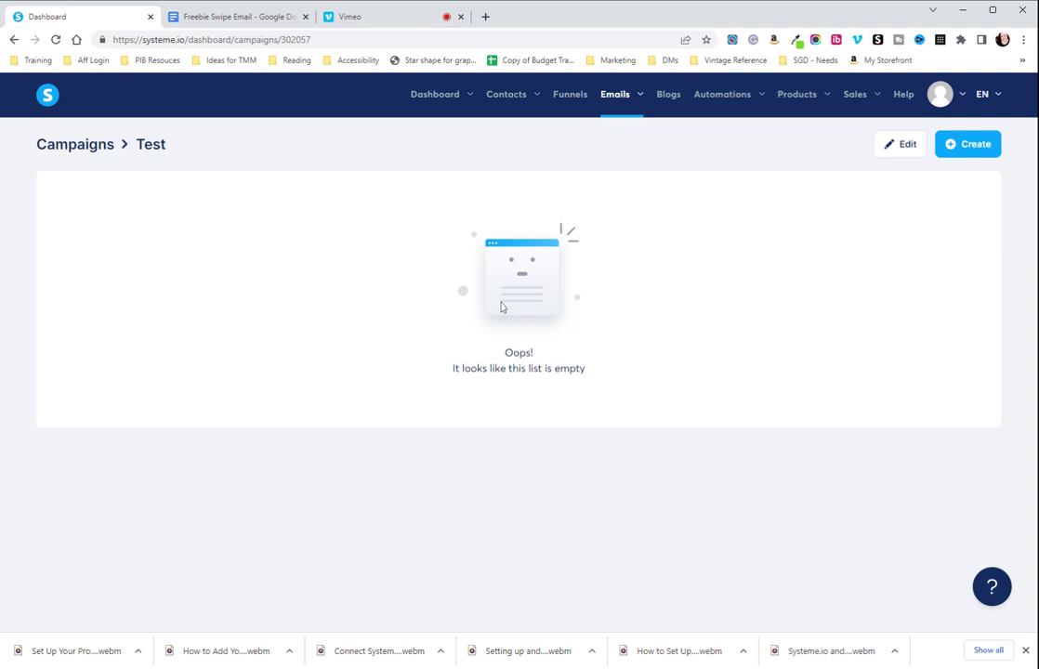
# Recreate the email step with the pasted subject and Visual editor, and save it
pyautogui.click(968, 144)
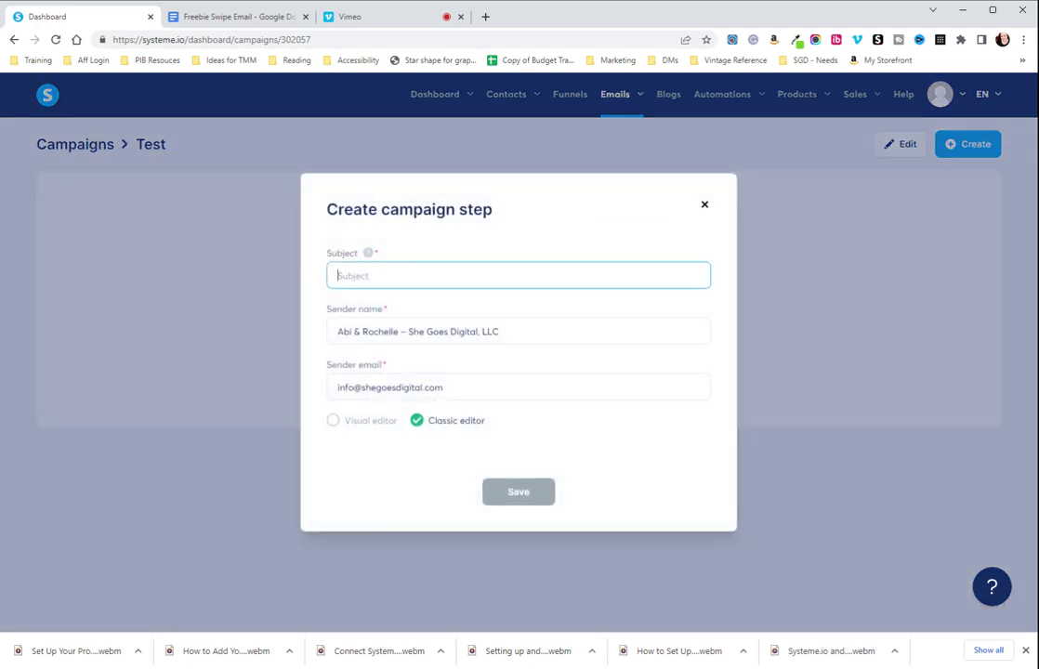
pyautogui.hotkey('ctrl', 'v')
pyautogui.click(334, 421)
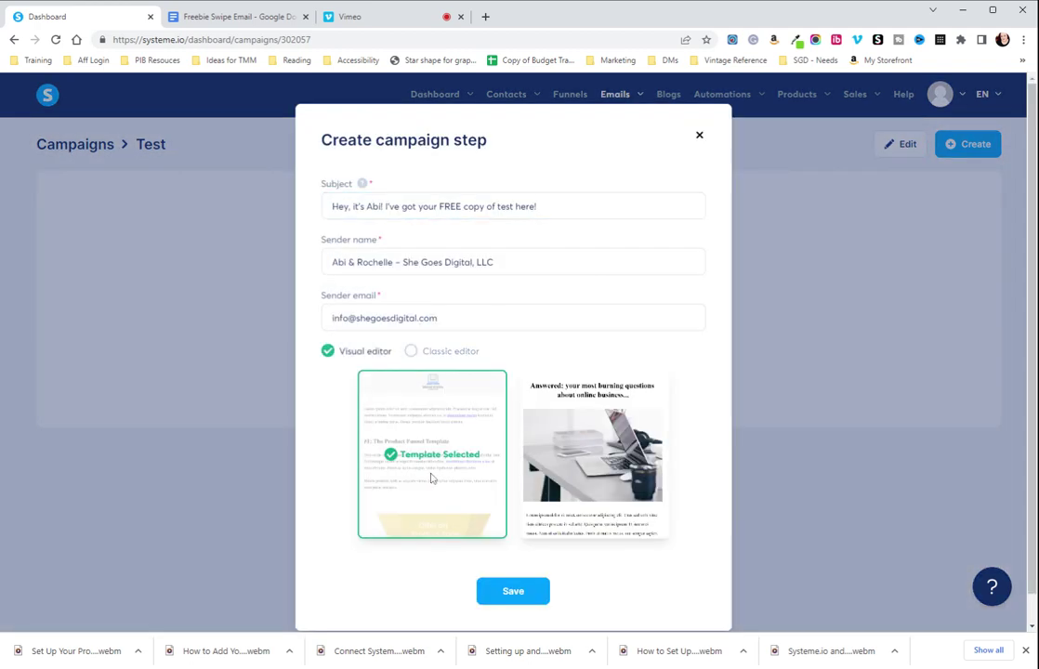
pyautogui.click(499, 595)
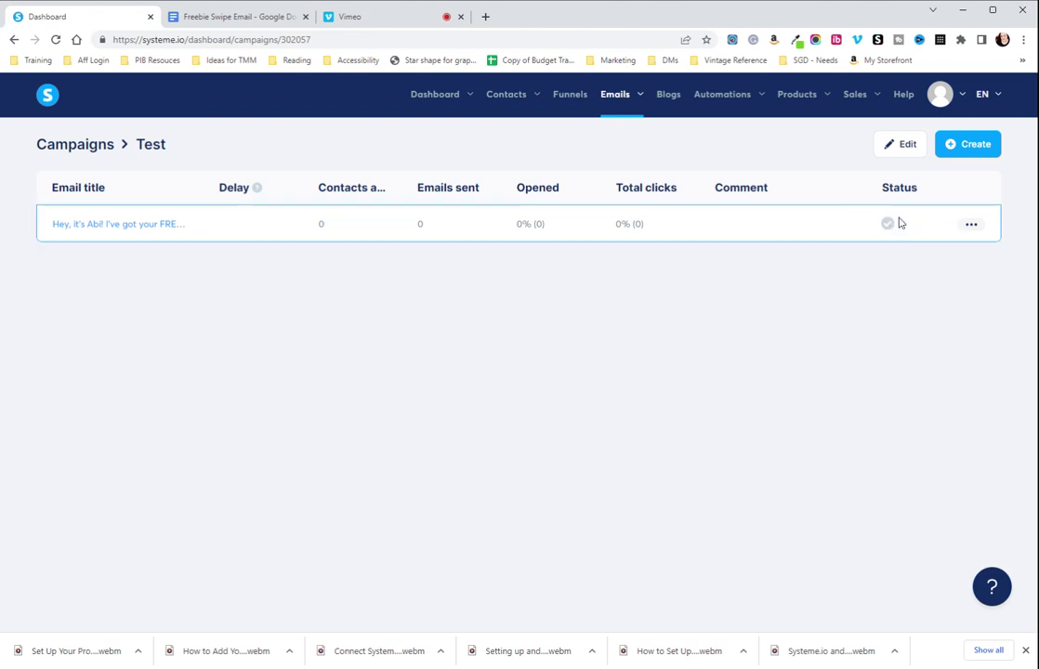
# Open the new free-copy email from the Test campaign list for editing
pyautogui.click(78, 228)
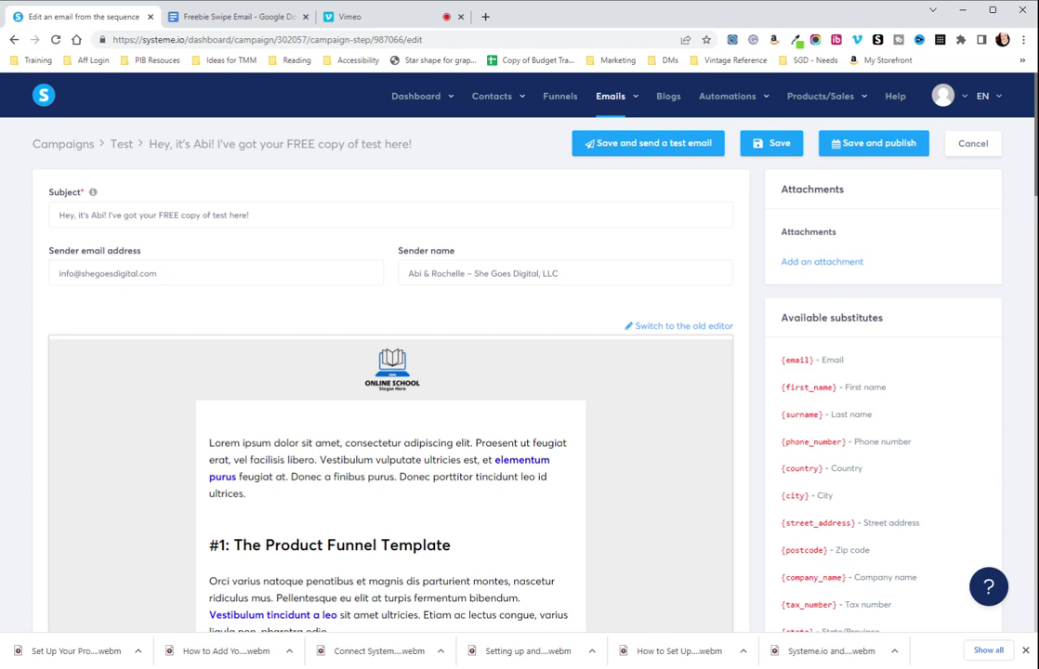
# Open the email body in the visual editor and delete the intro text and #1 funnel image
pyautogui.scroll(-2, 390, 371)
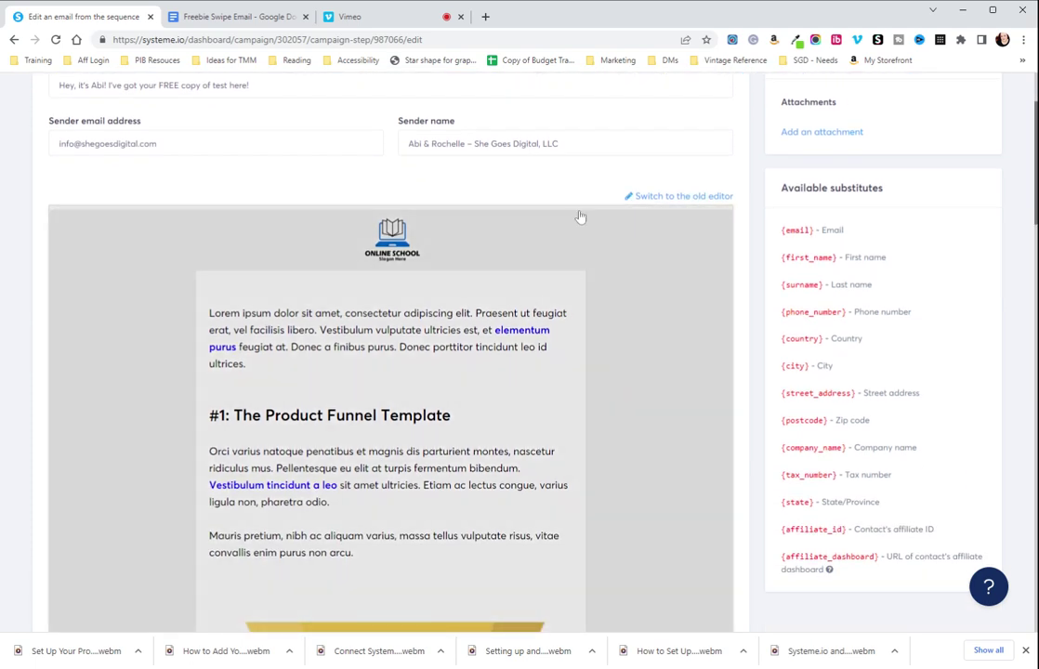
pyautogui.click(557, 239)
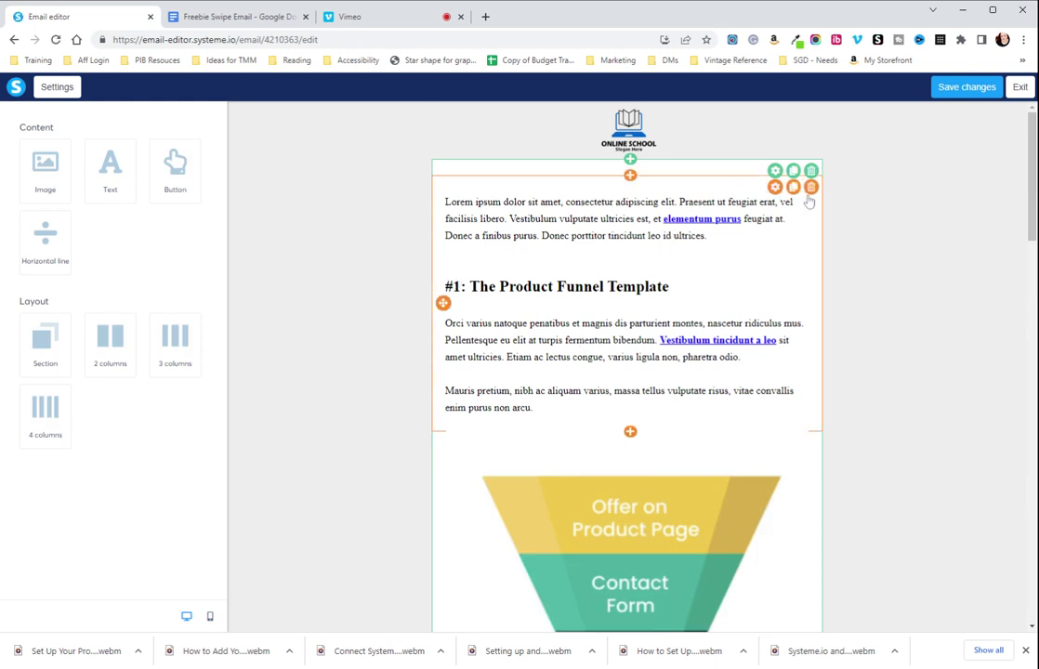
pyautogui.click(811, 191)
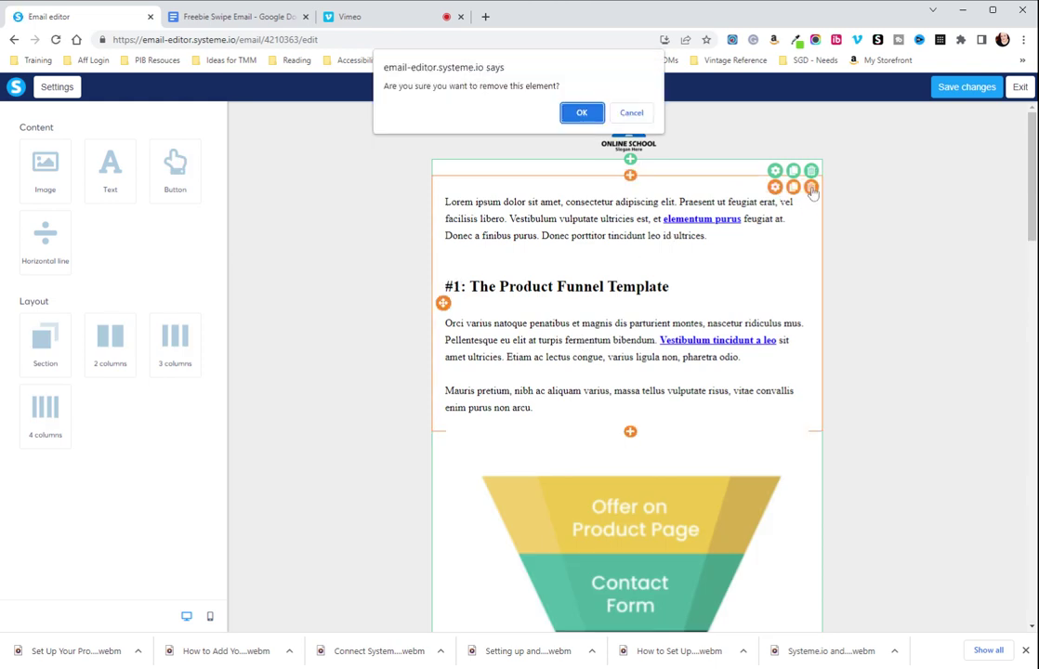
pyautogui.click(581, 112)
pyautogui.click(810, 187)
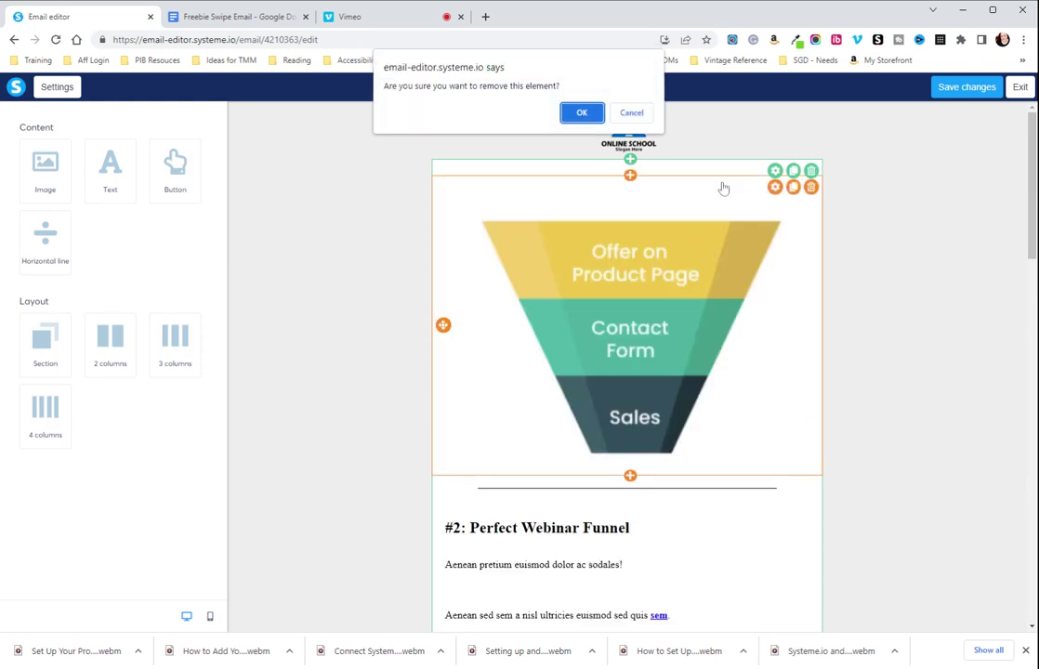
pyautogui.click(581, 111)
# Delete the top divider, the #2 Perfect Webinar Funnel text and its funnel image
pyautogui.click(819, 195)
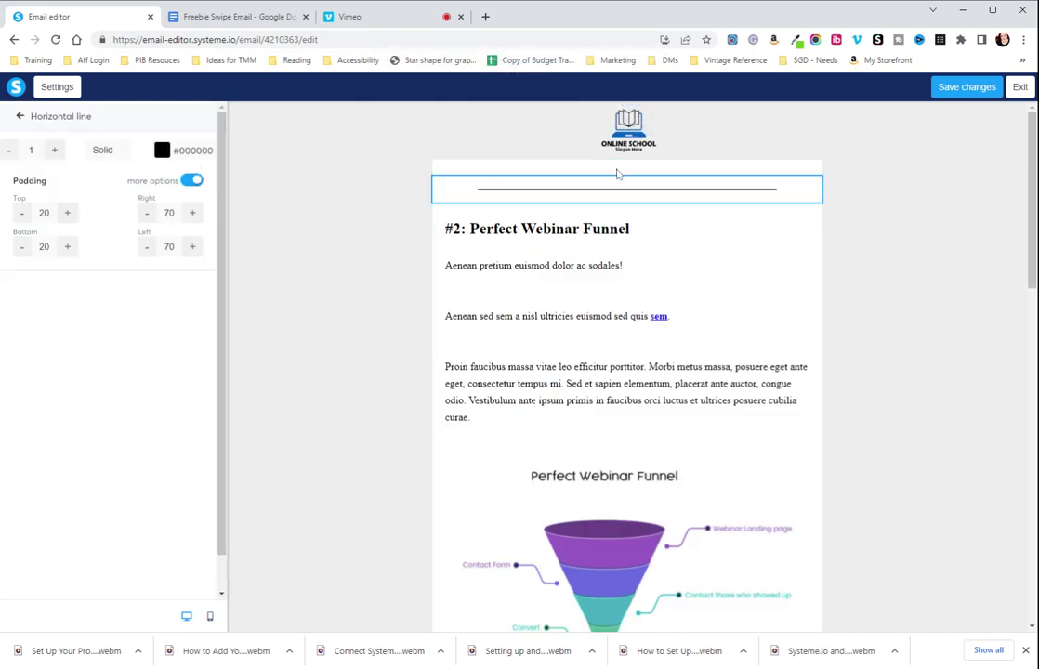
pyautogui.click(811, 189)
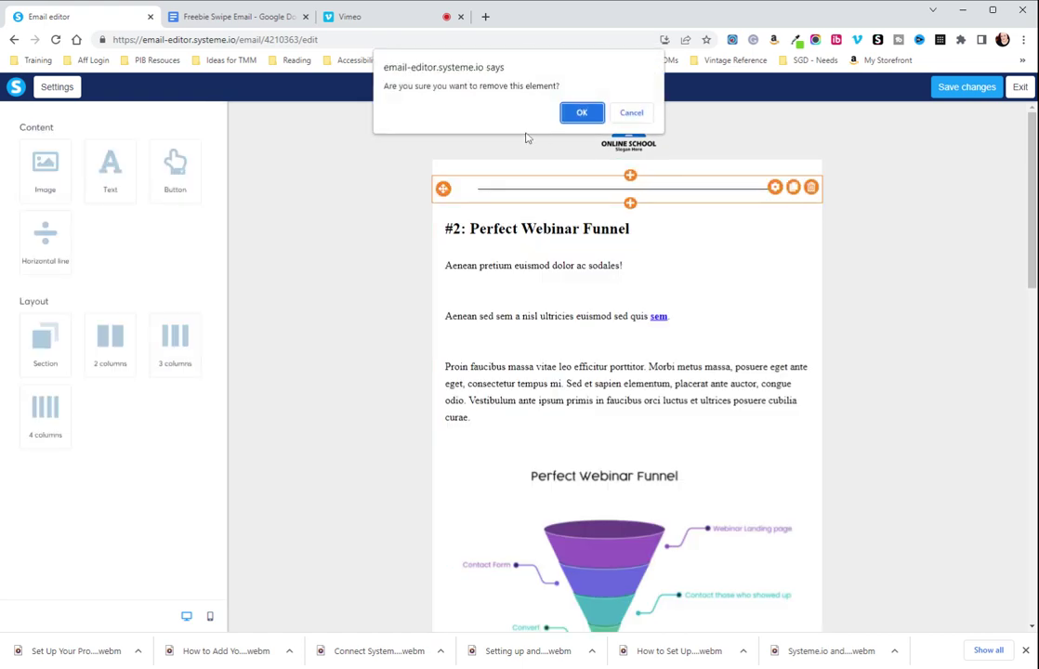
pyautogui.click(591, 119)
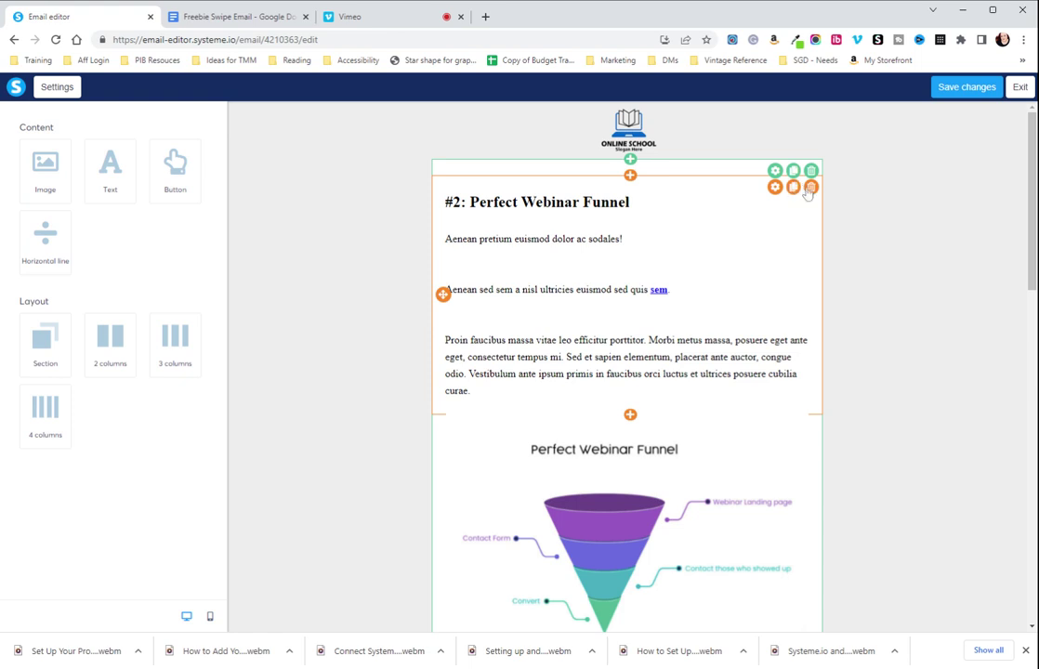
pyautogui.click(811, 187)
pyautogui.click(582, 112)
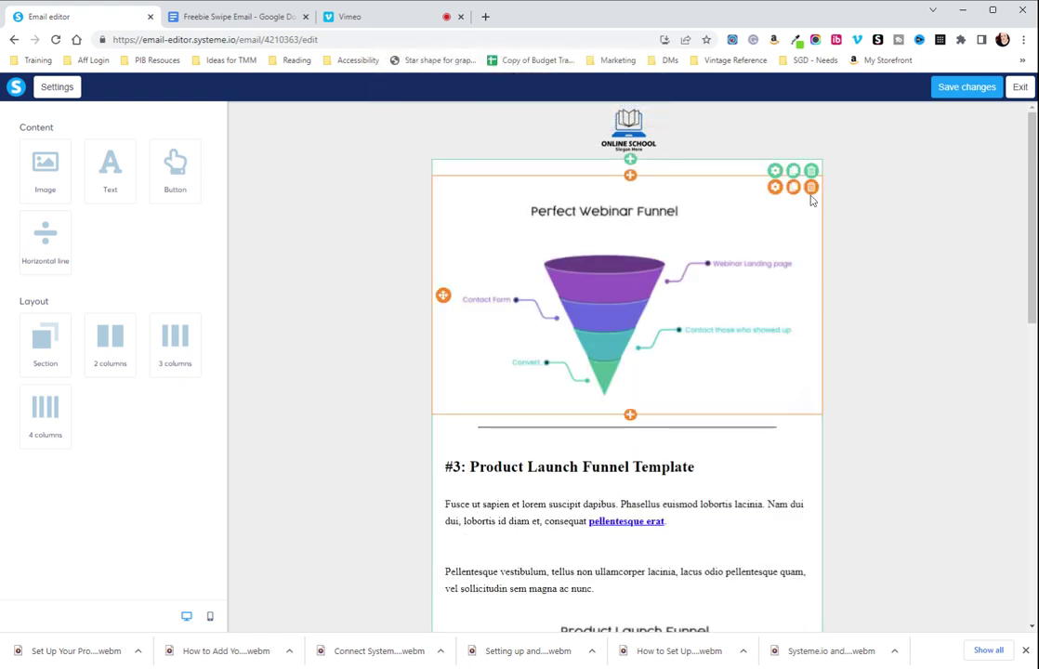
pyautogui.click(810, 187)
pyautogui.click(577, 110)
# Delete the #4 Education Funnel text block
pyautogui.scroll(-5, 735, 296)
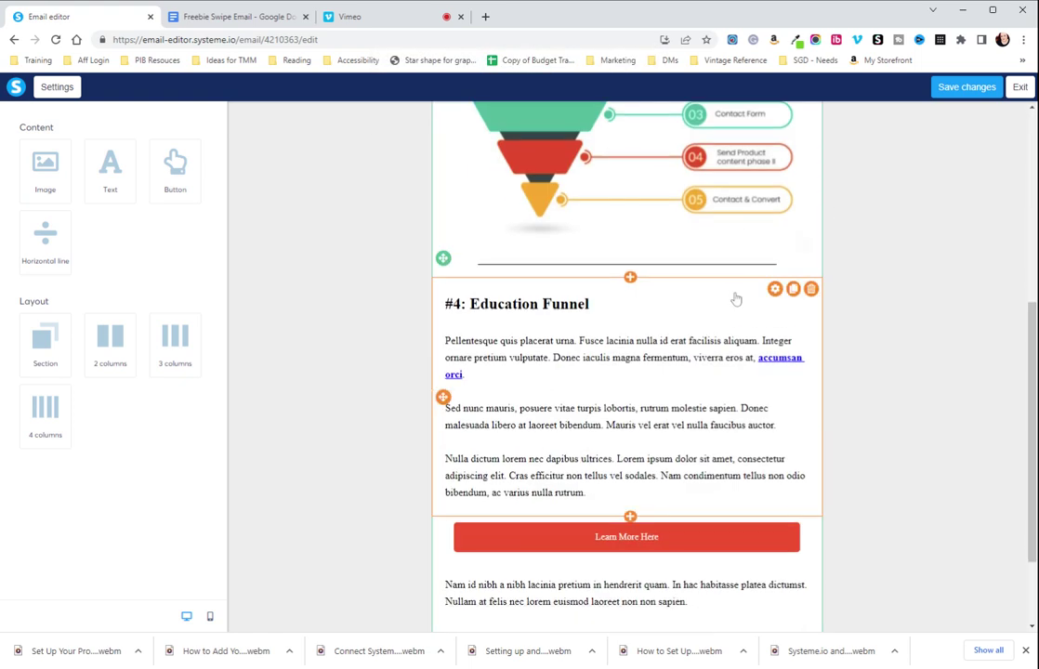
pyautogui.scroll(1, 705, 534)
pyautogui.scroll(-1, 731, 501)
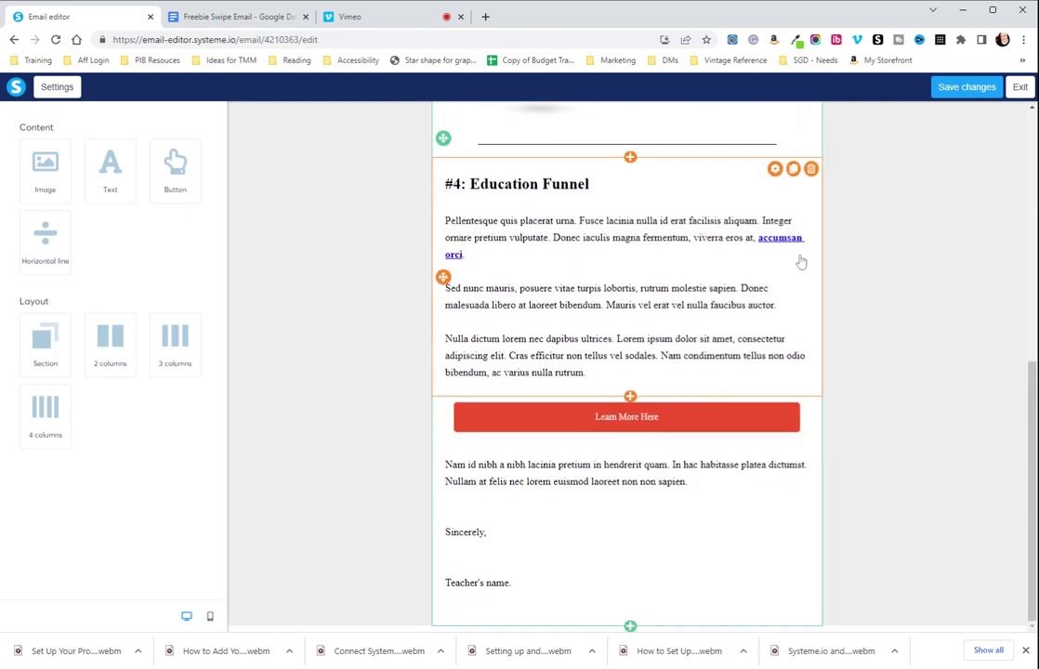
pyautogui.click(819, 176)
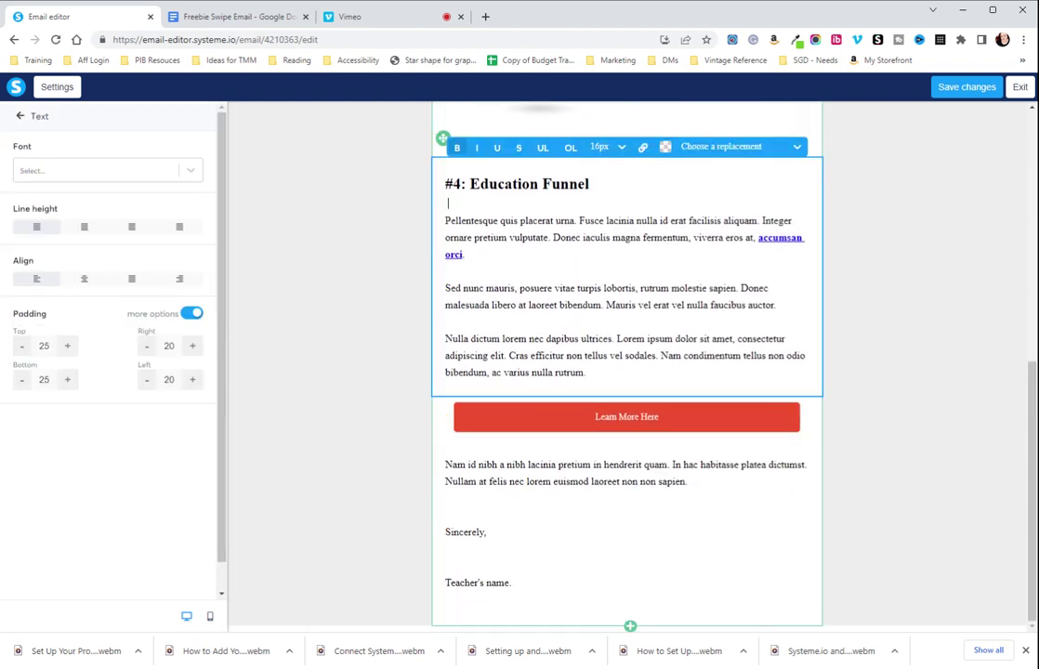
pyautogui.click(446, 269)
pyautogui.click(879, 187)
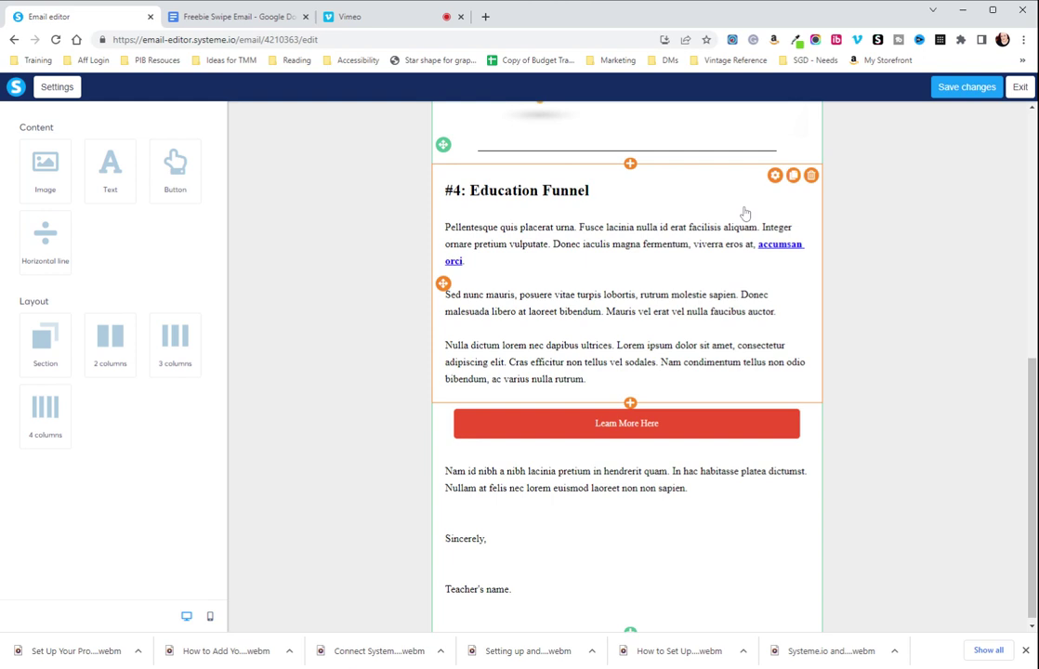
pyautogui.click(811, 175)
pyautogui.click(582, 113)
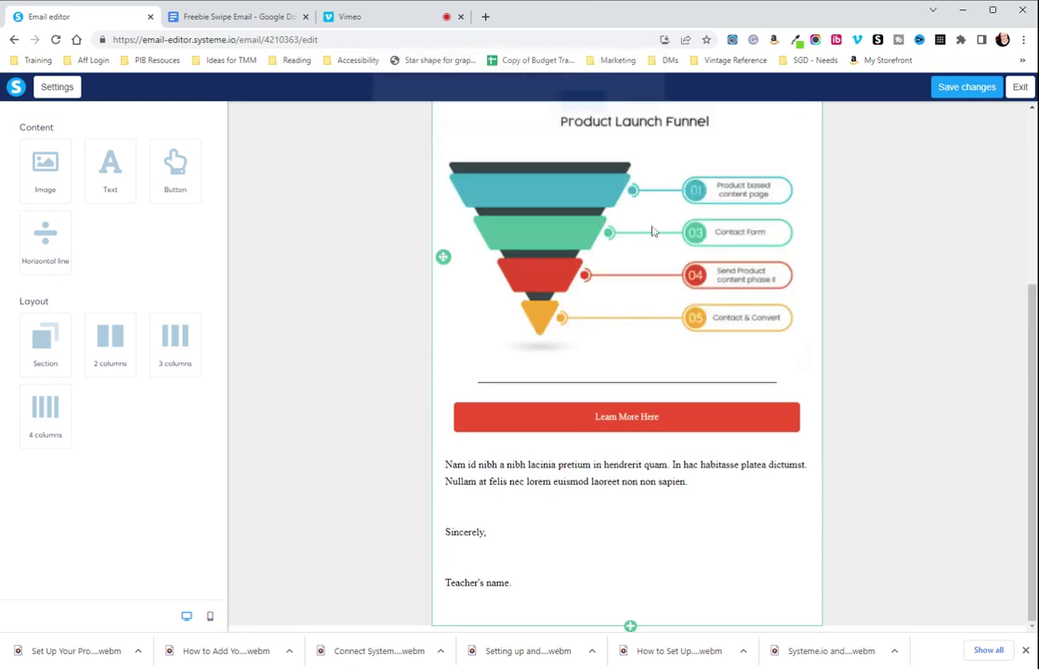
# Select the #3 Product Launch Funnel Template heading text and start deleting it
pyautogui.scroll(2, 714, 331)
pyautogui.click(792, 311)
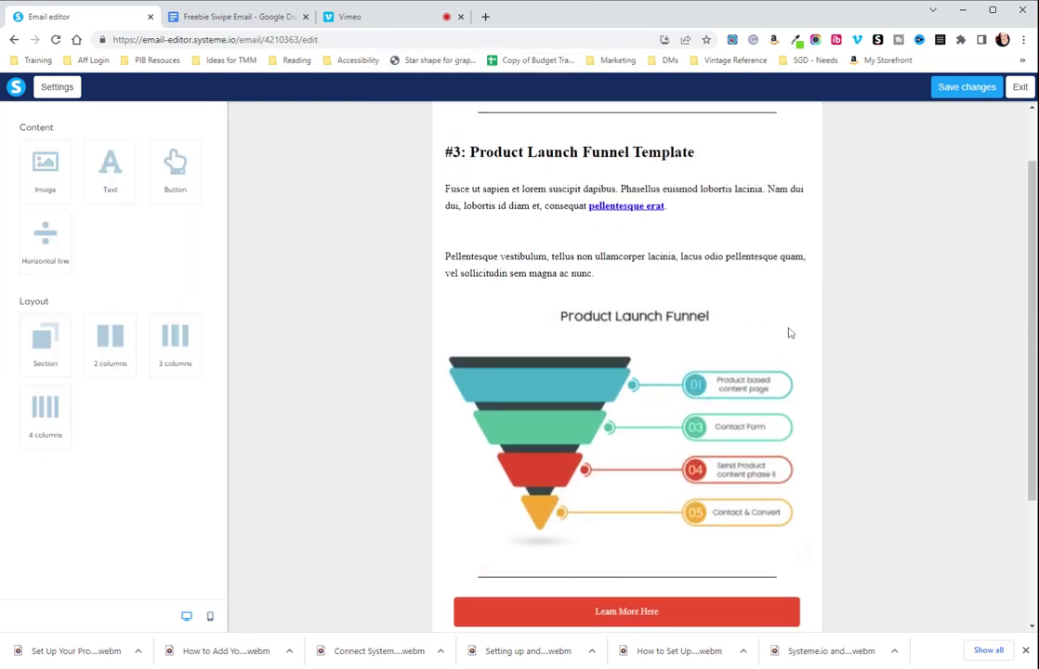
pyautogui.click(745, 234)
pyautogui.scroll(1, 627, 371)
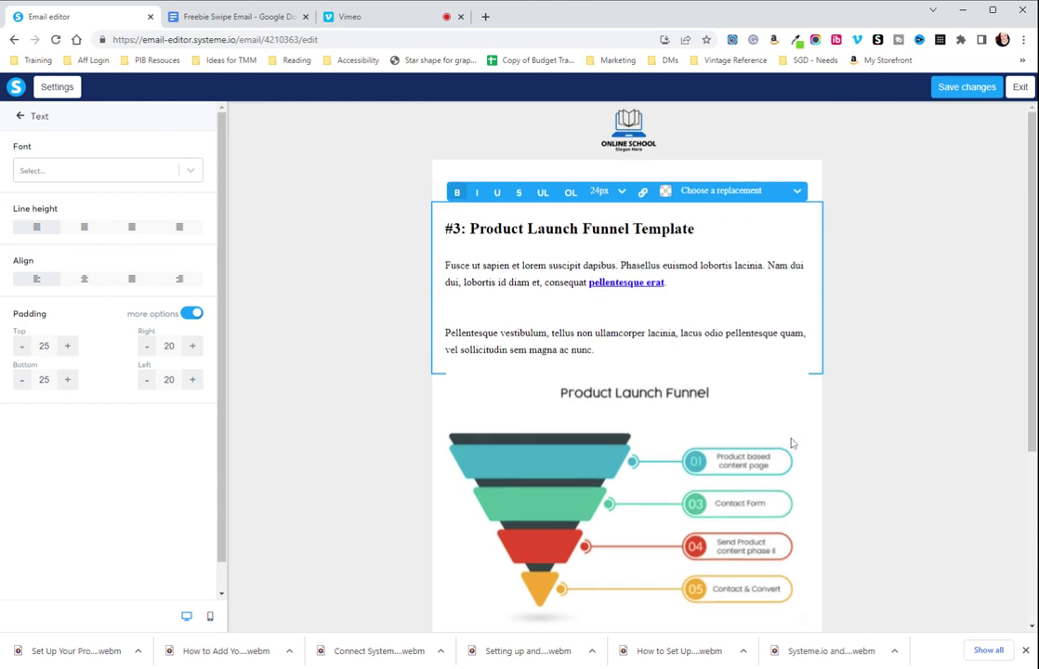
pyautogui.click(789, 441)
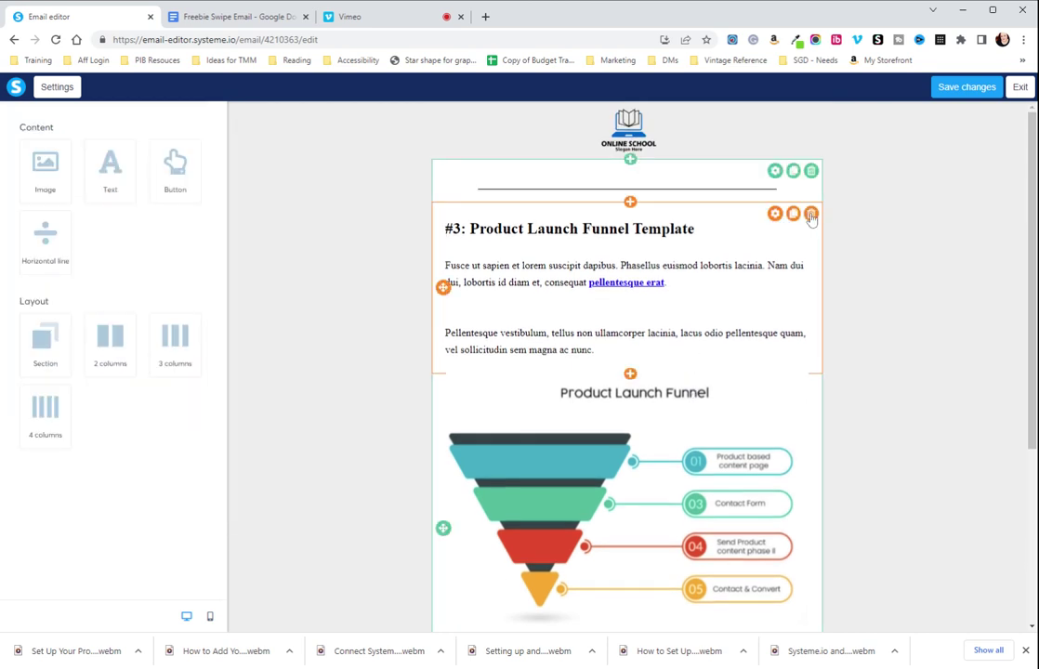
pyautogui.click(810, 170)
# Finish deleting the #3 heading text and remove the ONLINE SCHOOL logo image
pyautogui.click(568, 113)
pyautogui.click(641, 133)
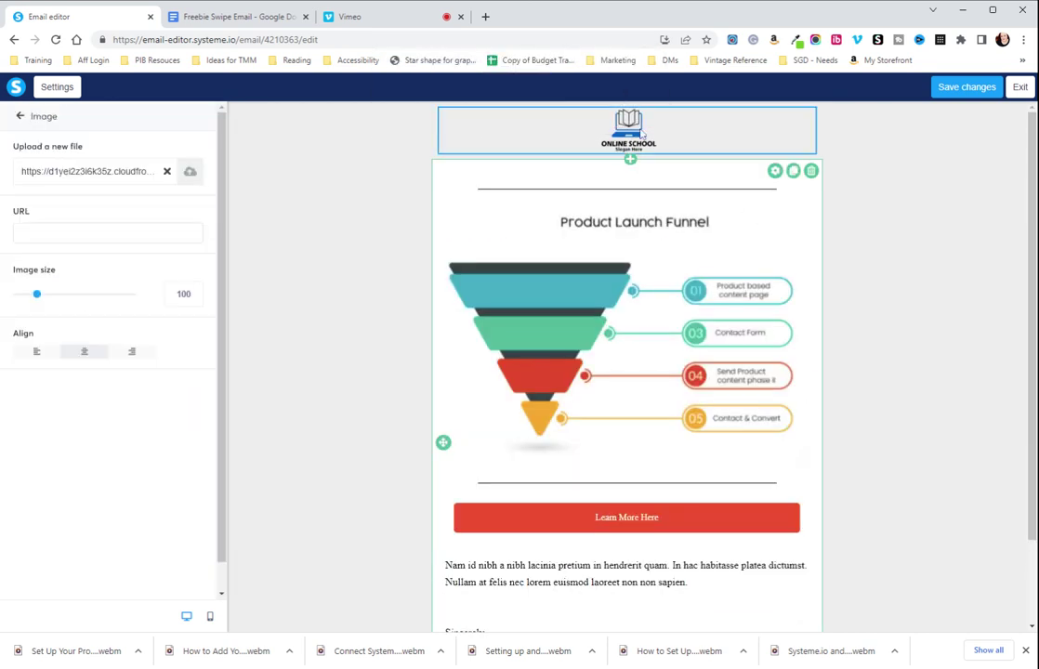
pyautogui.click(718, 131)
pyautogui.click(875, 146)
pyautogui.click(810, 115)
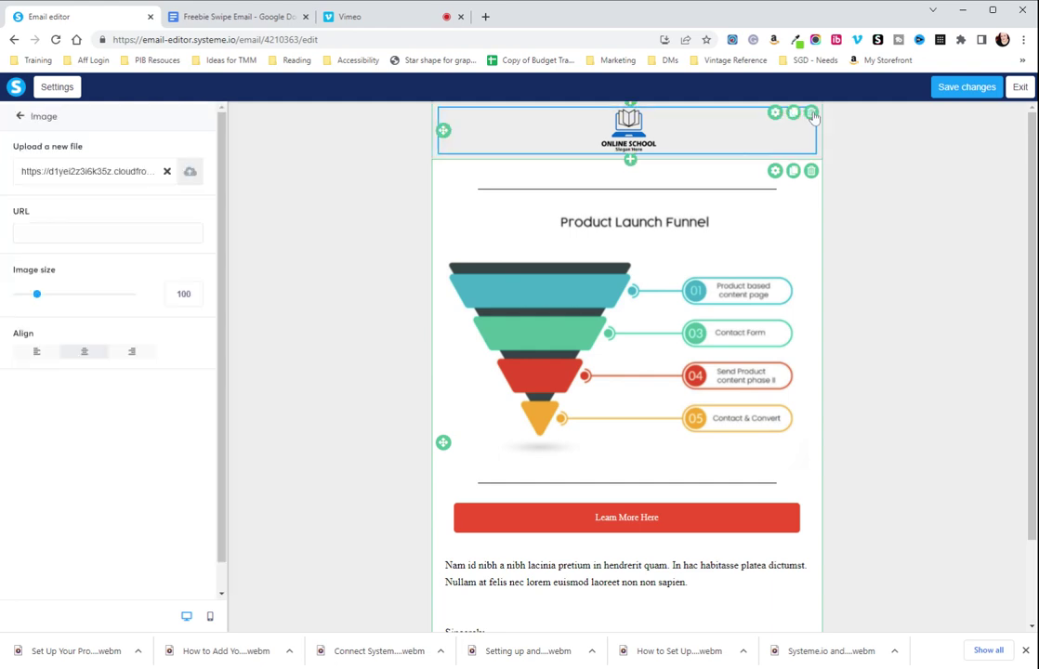
pyautogui.click(811, 112)
pyautogui.click(583, 112)
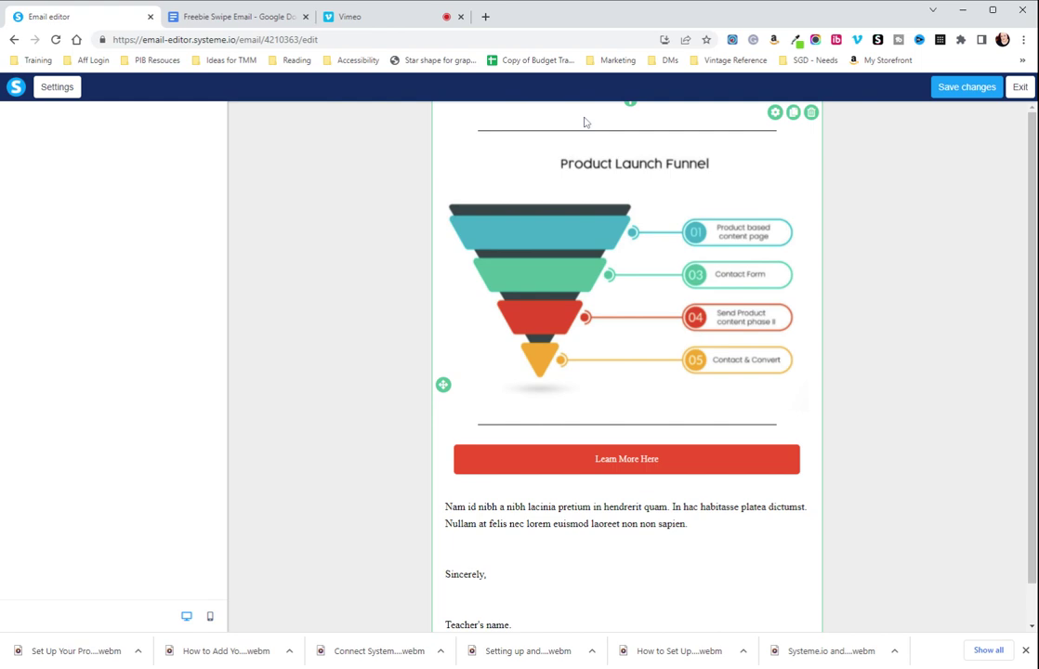
# Delete the two divider lines, the Product Launch Funnel image and the Learn More Here button
pyautogui.click(742, 136)
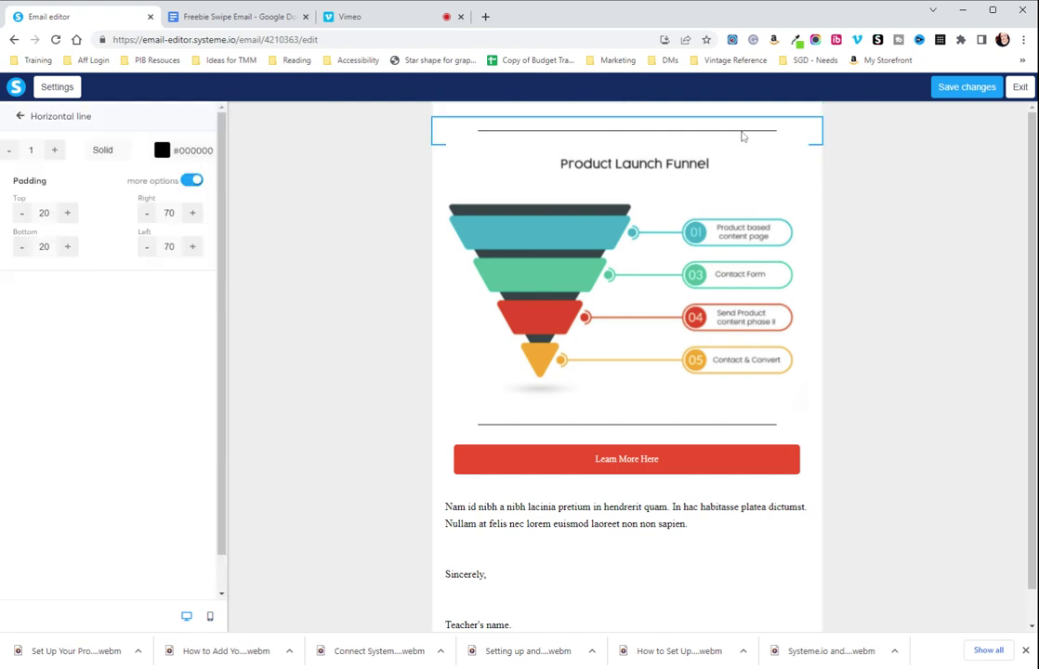
pyautogui.click(826, 141)
pyautogui.click(811, 128)
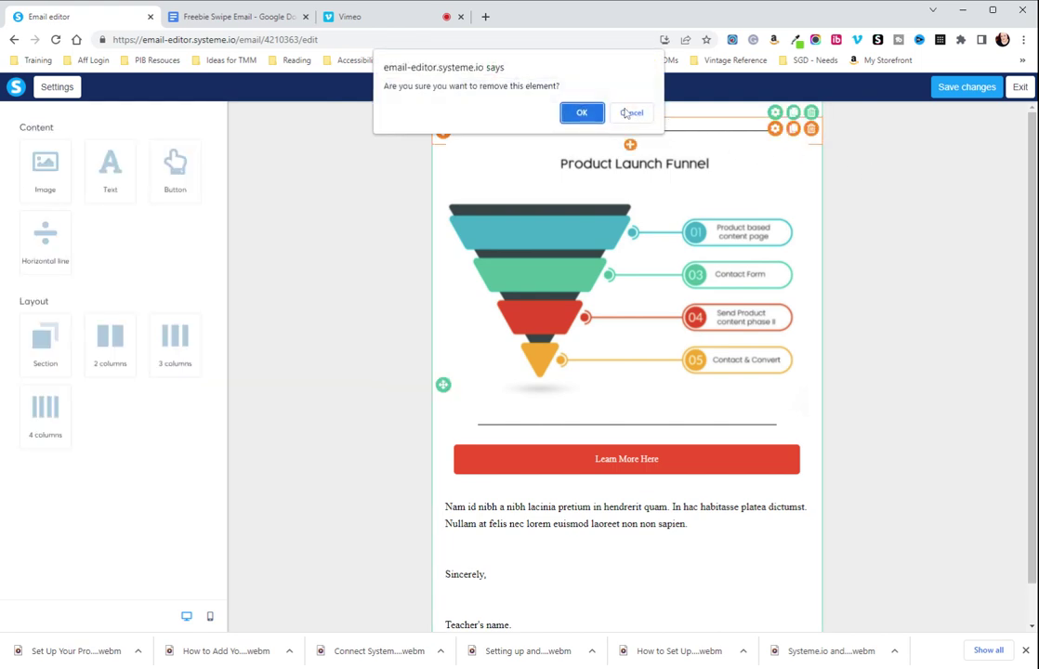
pyautogui.click(581, 112)
pyautogui.click(811, 128)
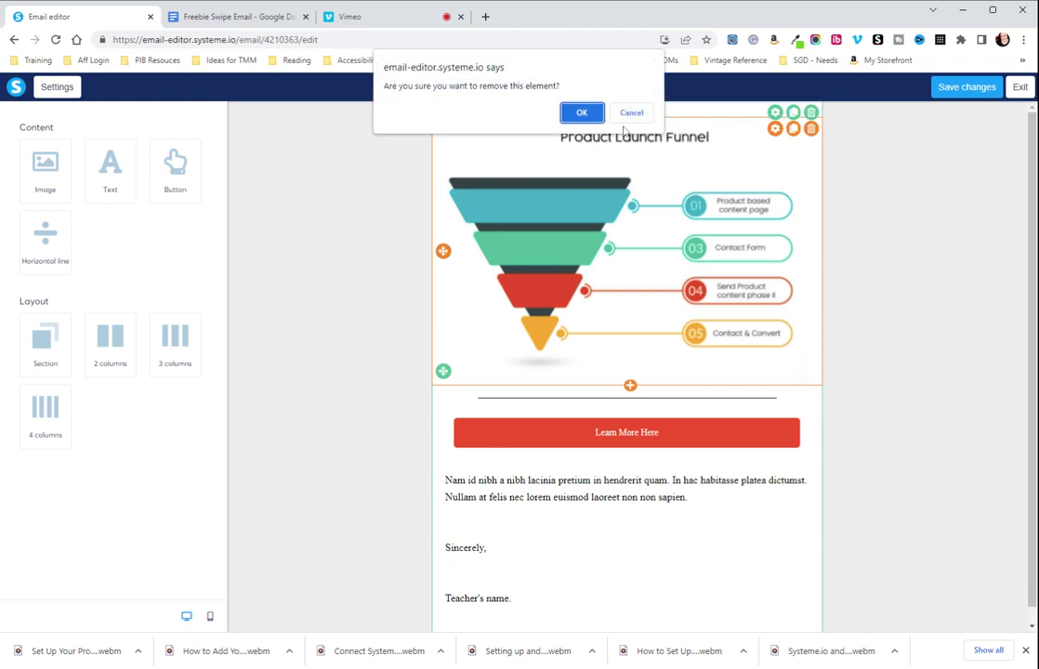
pyautogui.click(582, 113)
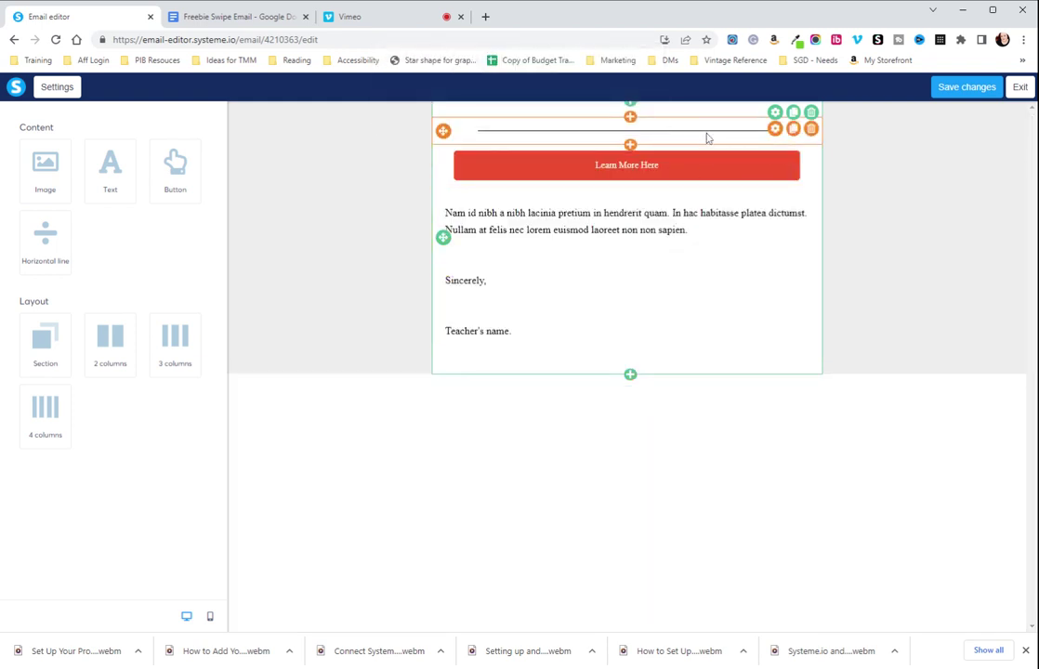
pyautogui.click(768, 138)
pyautogui.click(812, 128)
pyautogui.click(587, 115)
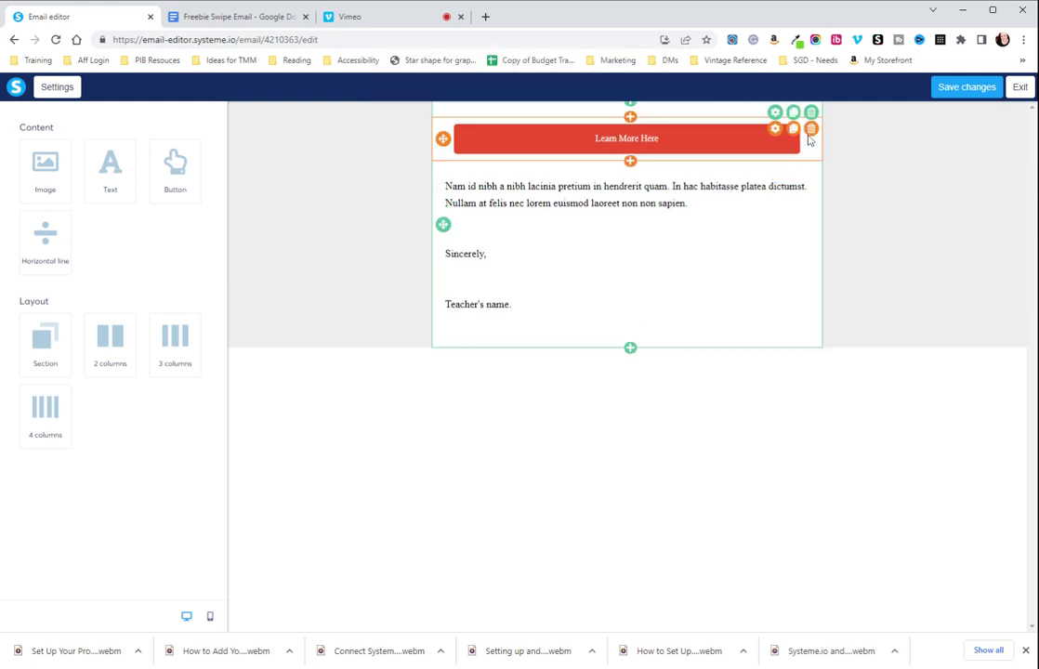
pyautogui.click(810, 129)
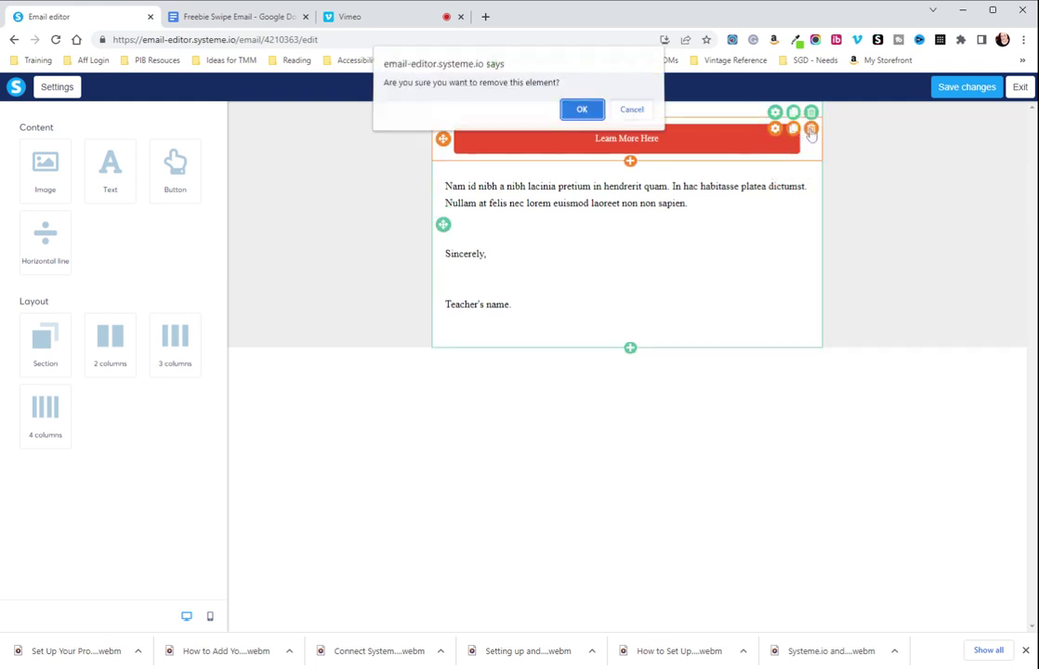
pyautogui.click(583, 111)
# Open the closing text block for editing and grab the doc's email body from 'Hey' to the sign-off
pyautogui.click(552, 192)
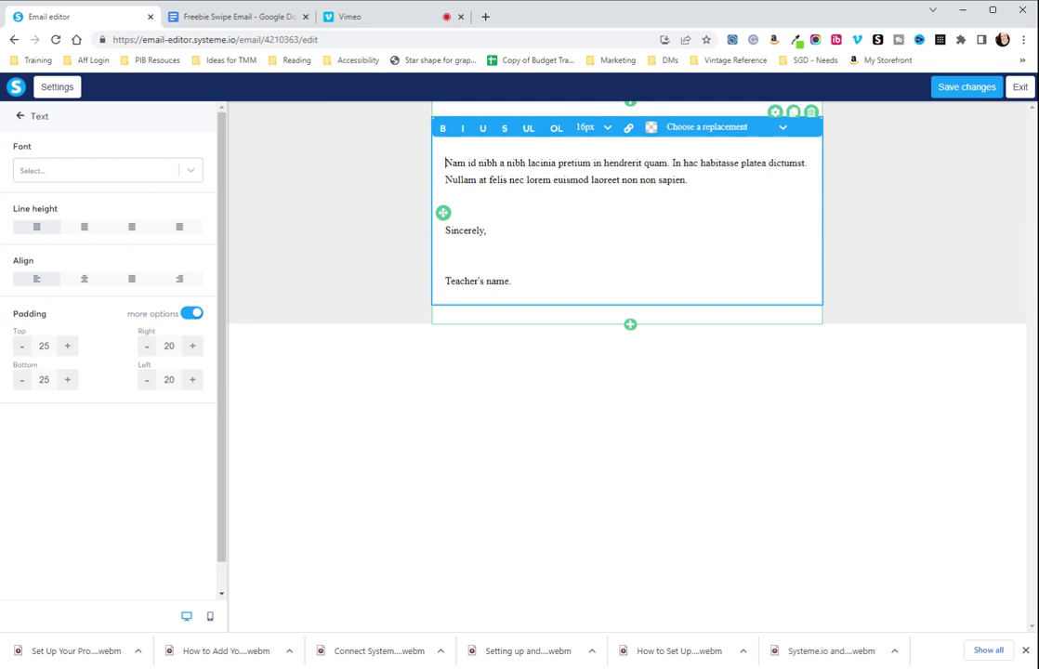
pyautogui.click(917, 259)
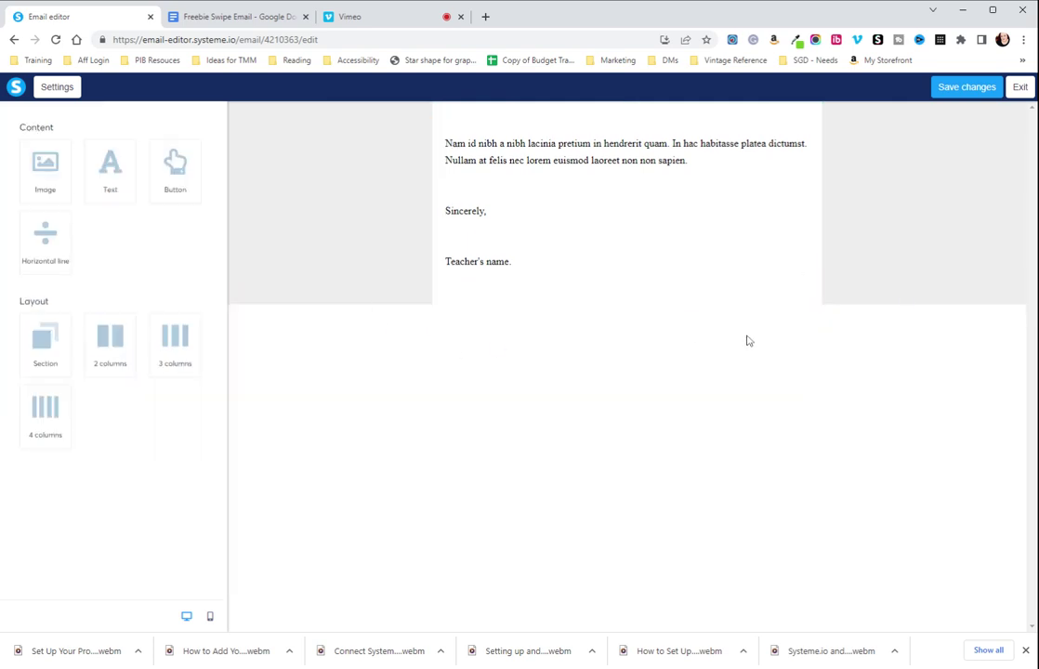
pyautogui.click(584, 209)
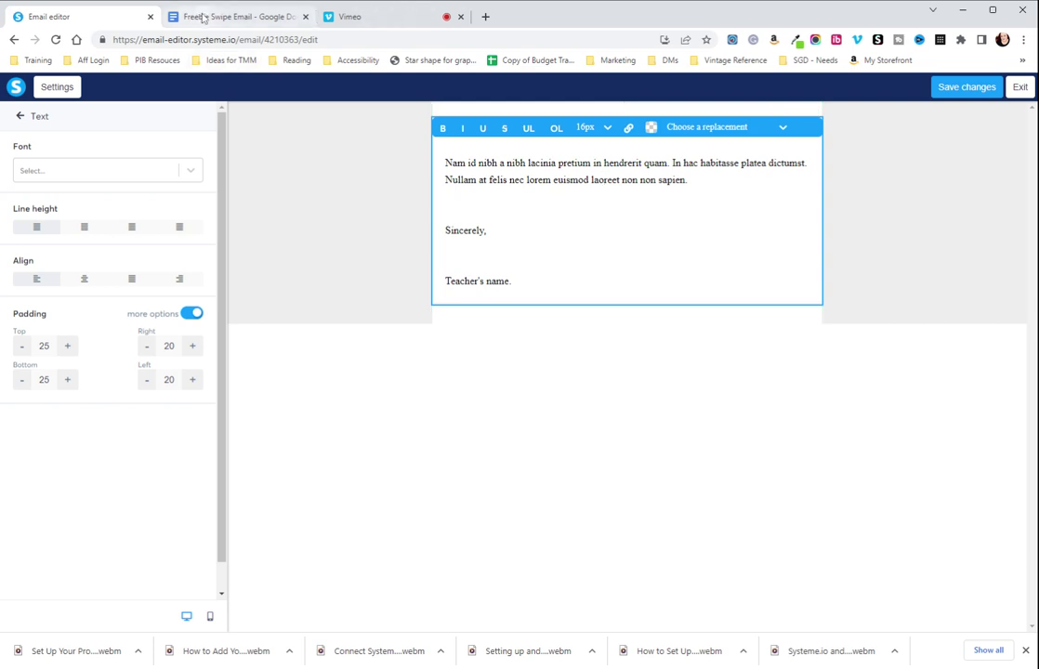
pyautogui.click(203, 16)
pyautogui.moveTo(257, 421); pyautogui.dragTo(309, 548)
pyautogui.hotkey('ctrl', 'c')
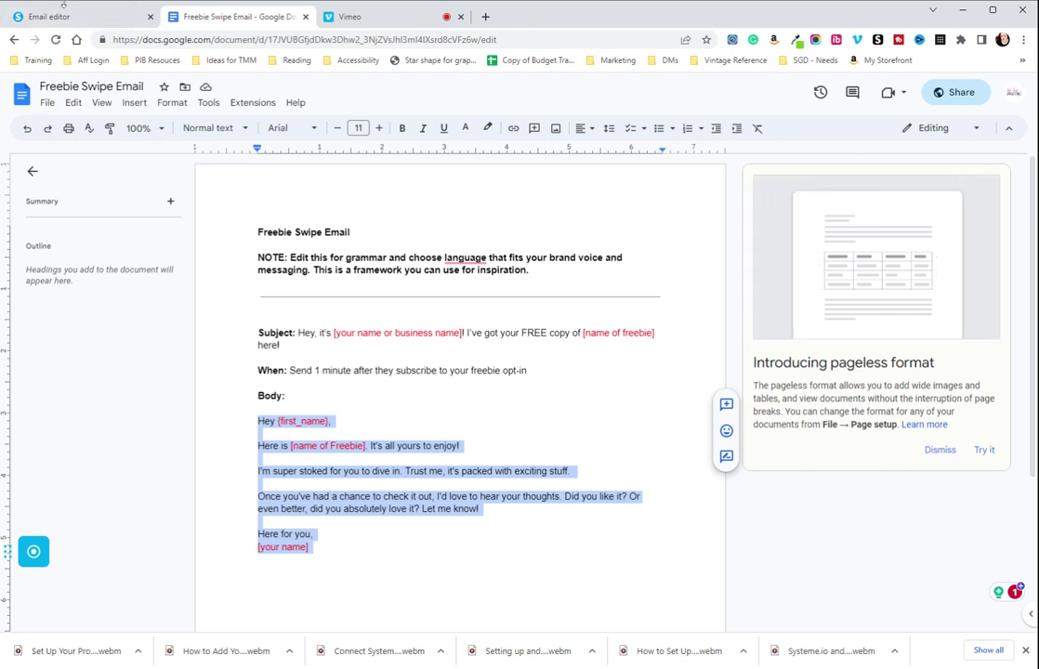
pyautogui.click(71, 16)
# Replace the block's placeholder copy with the pasted freebie email body
pyautogui.hotkey('ctrl', 'a')
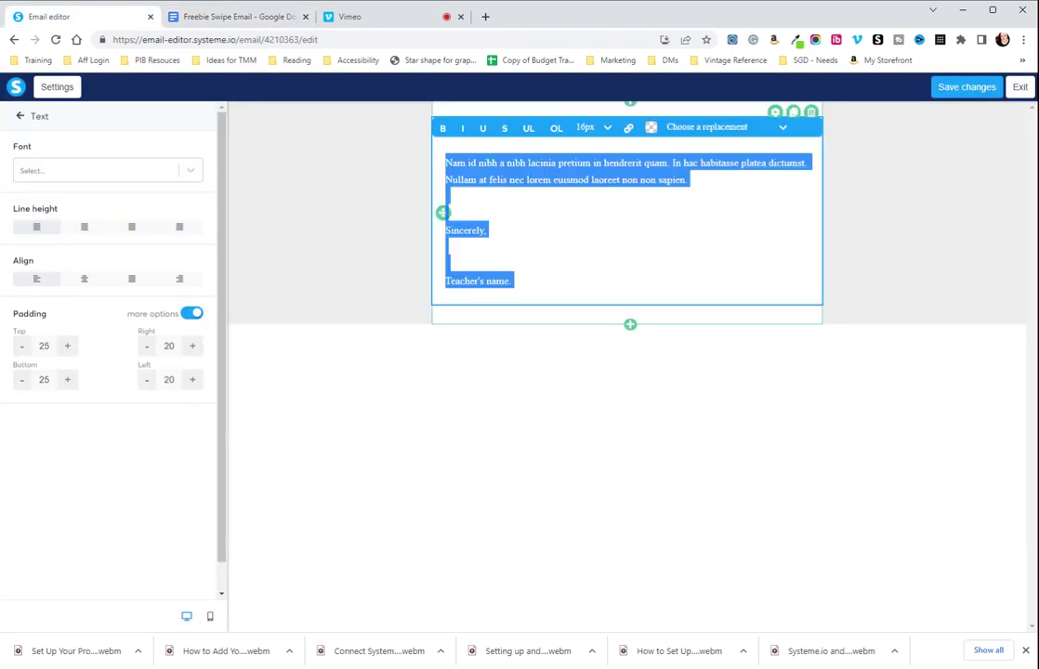
pyautogui.hotkey('ctrl', 'v')
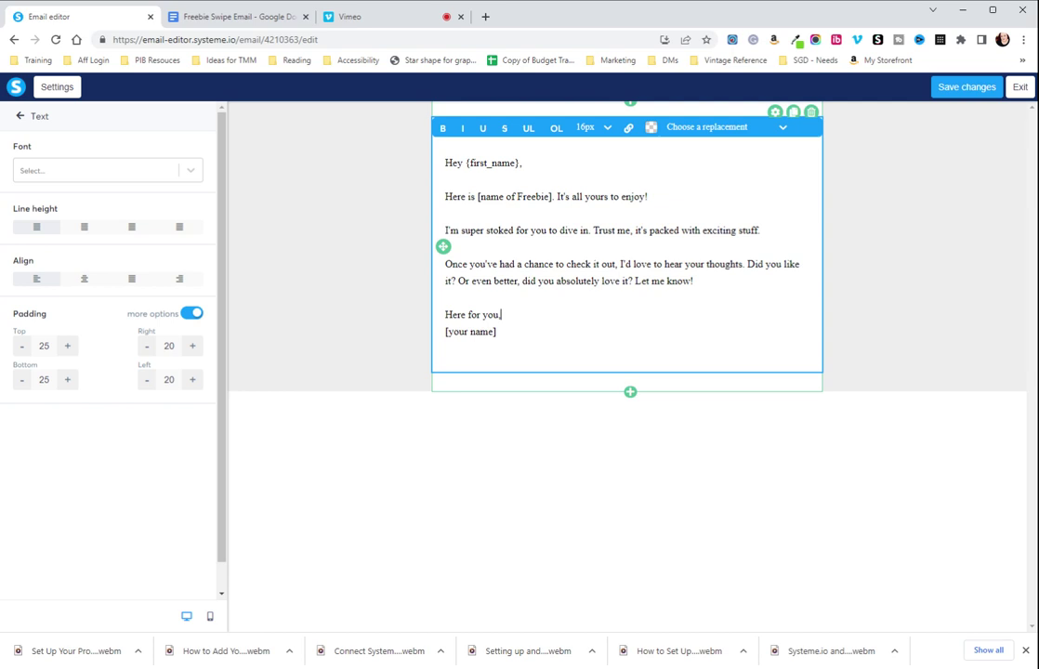
pyautogui.click(434, 169)
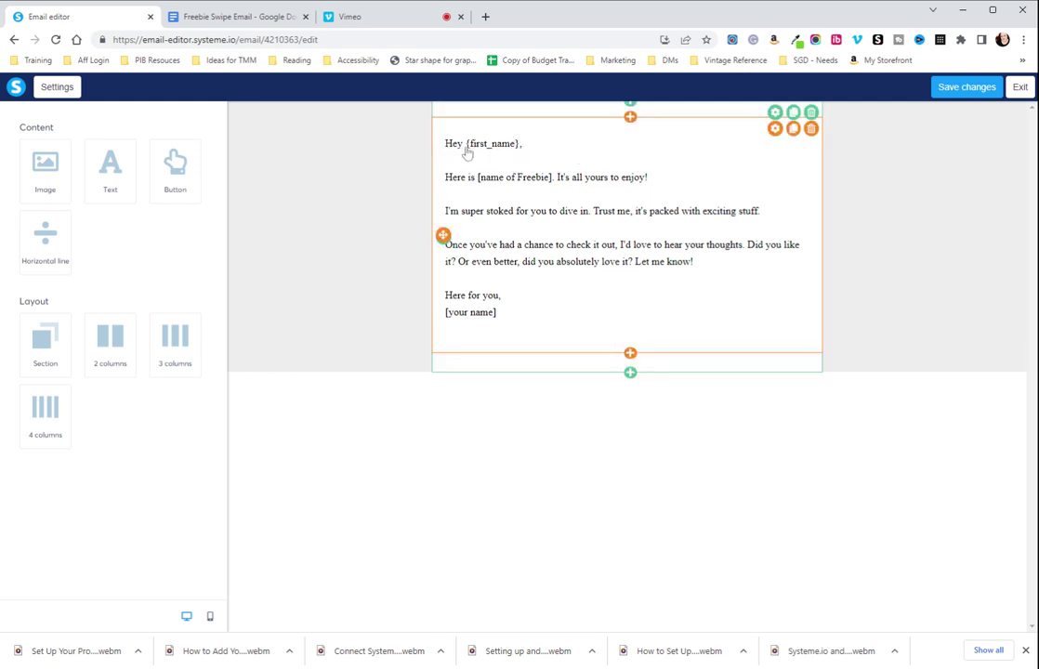
# Change [name of Freebie] to 'test' and replace [your name] with the senders' names
pyautogui.click(484, 186)
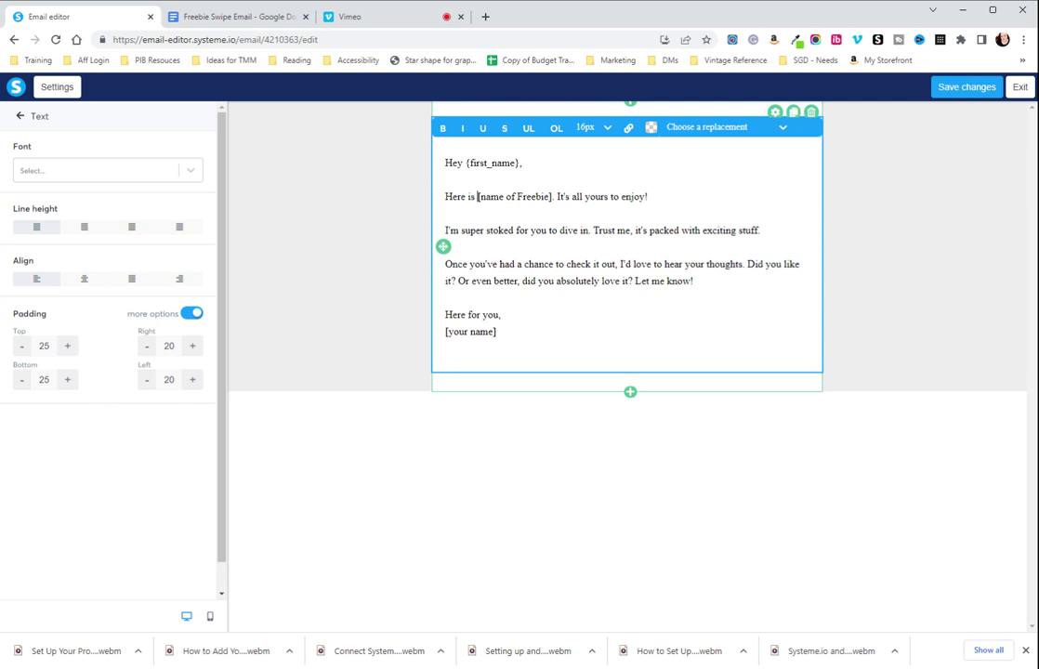
pyautogui.moveTo(477, 196); pyautogui.dragTo(551, 196)
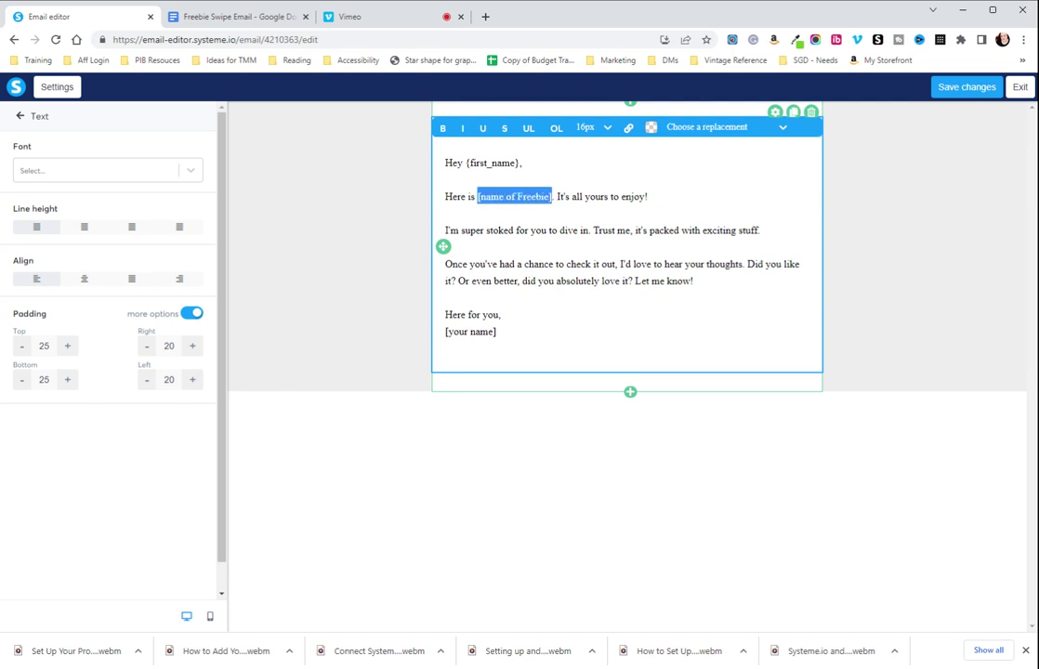
pyautogui.write('test')
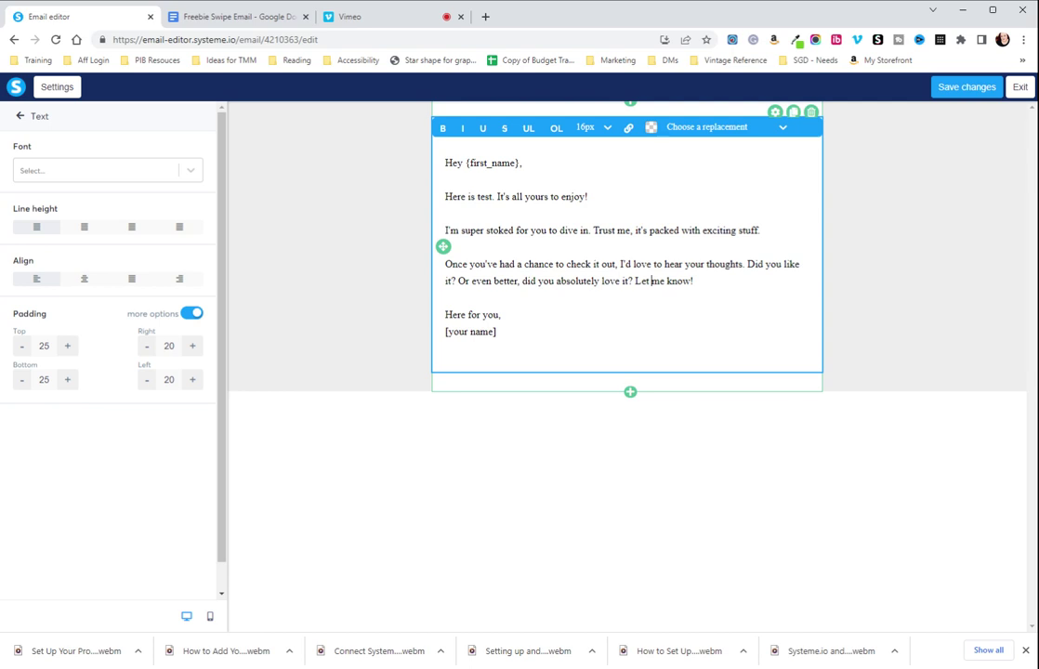
pyautogui.moveTo(496, 331); pyautogui.dragTo(446, 331)
pyautogui.write('Abi & Rochelle')
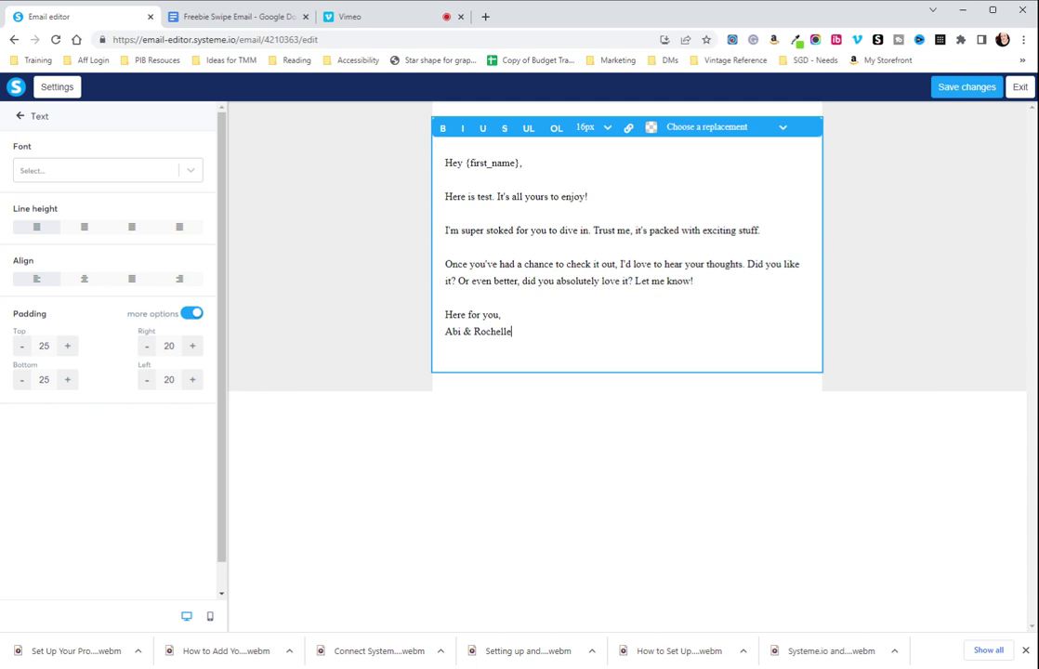
pyautogui.click(913, 336)
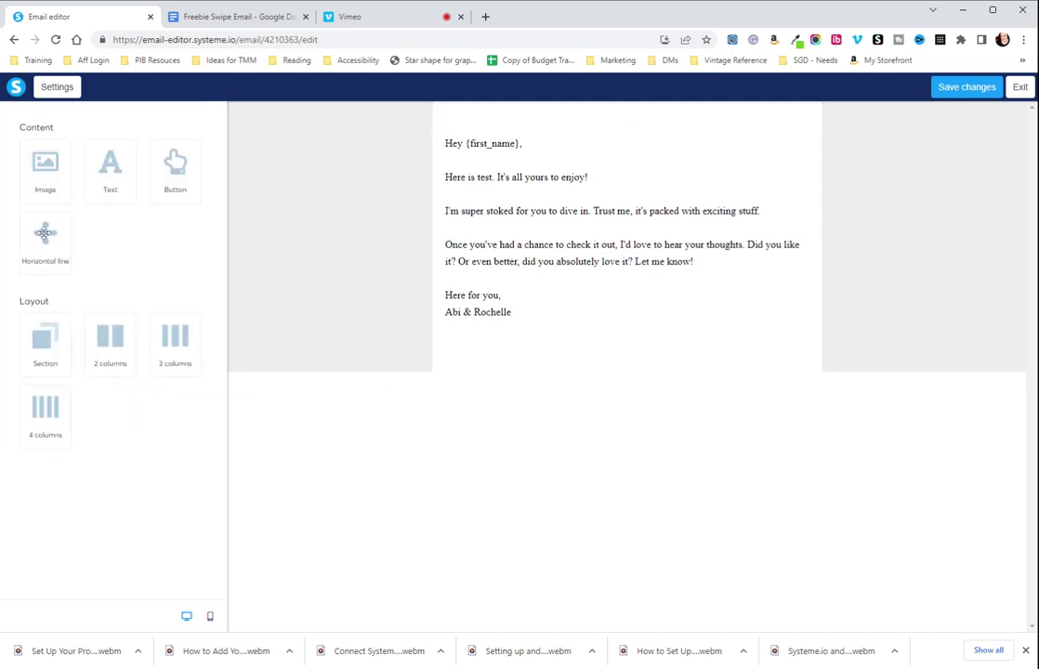
# Set the email text block's font to Verdana
pyautogui.click(587, 267)
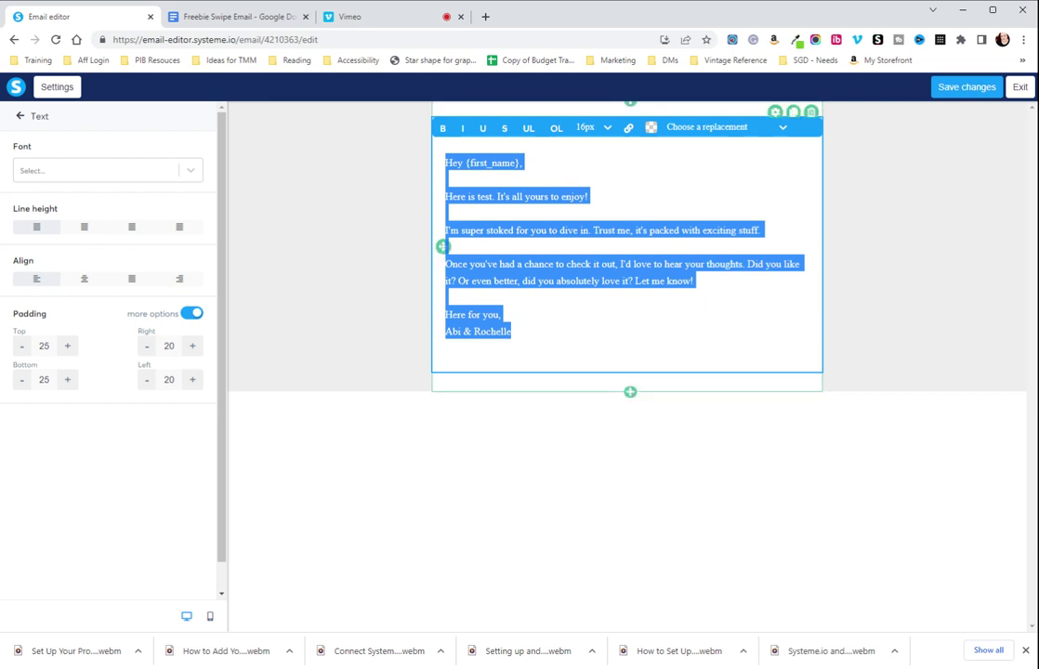
pyautogui.click(184, 175)
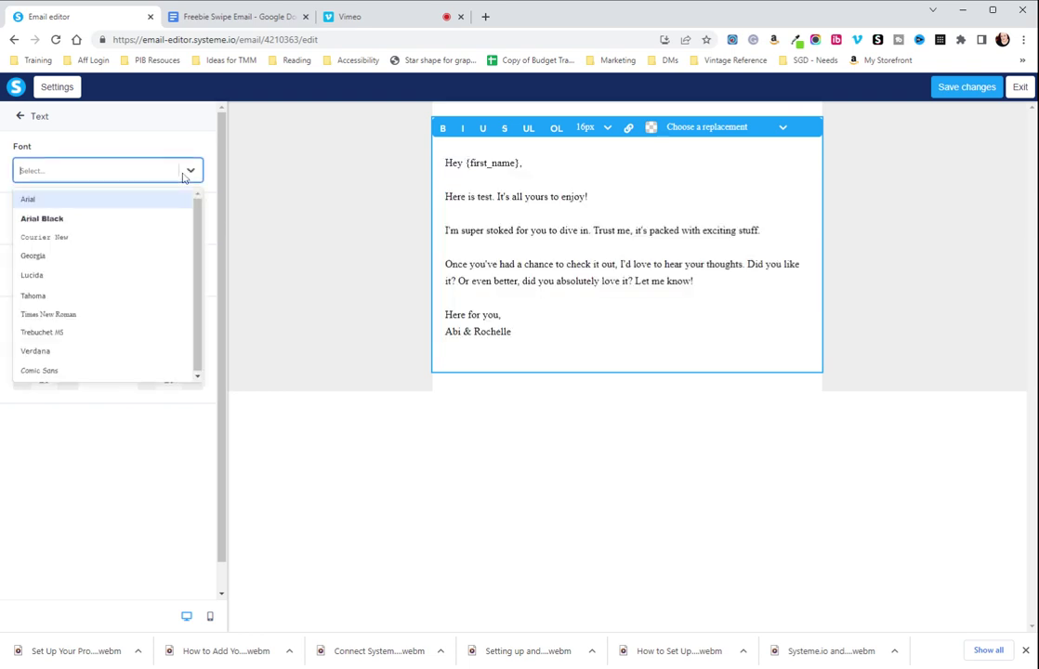
pyautogui.click(58, 204)
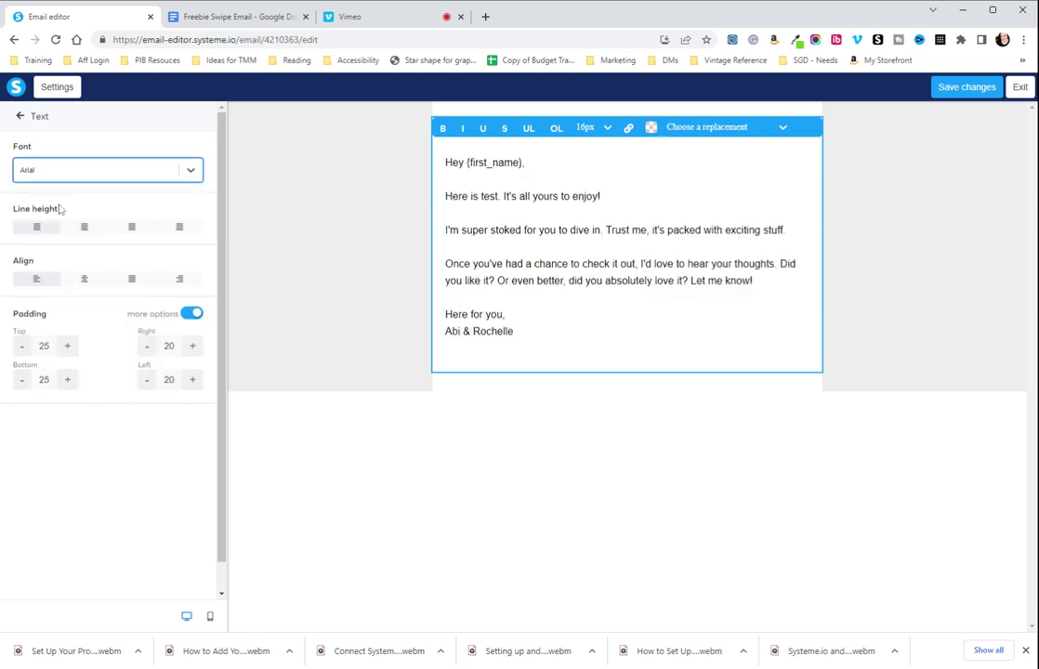
pyautogui.click(190, 170)
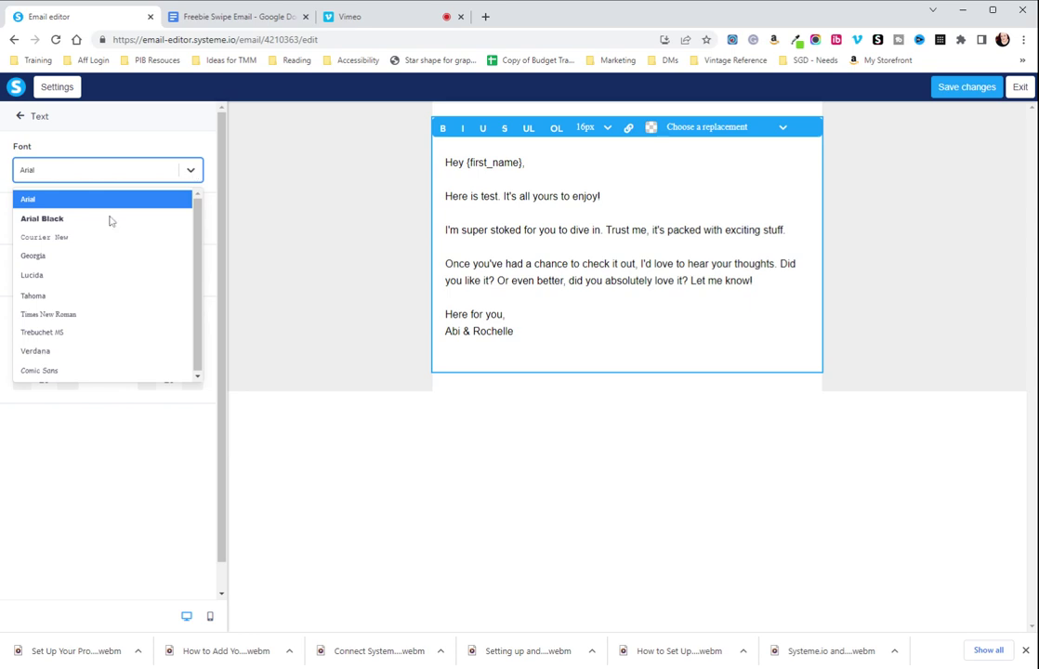
pyautogui.click(65, 351)
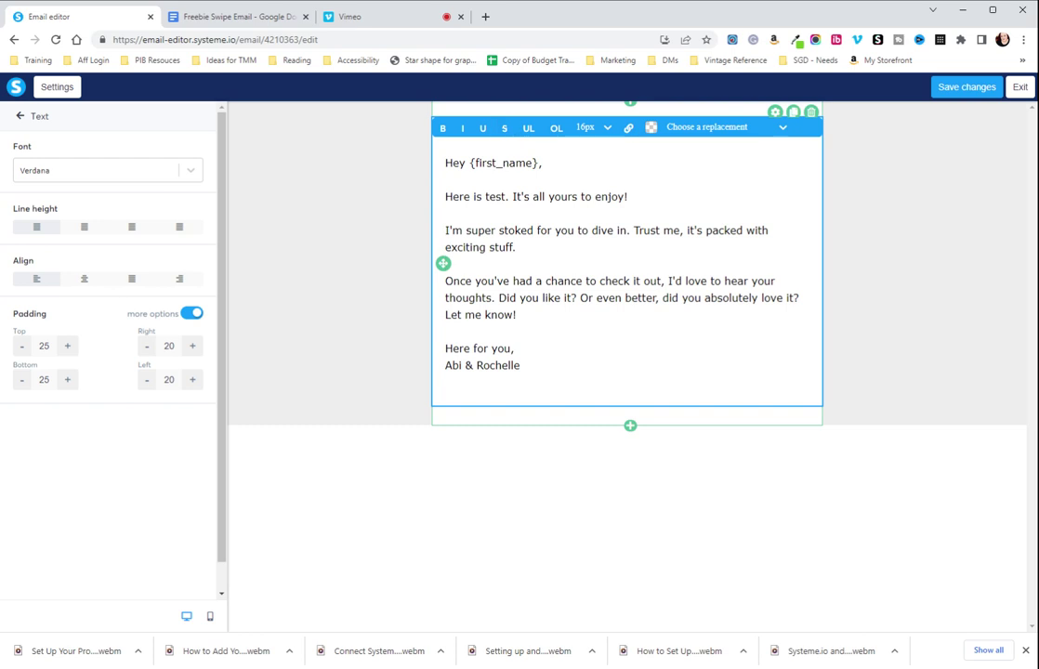
# Set all the email body text to a 16px font size
pyautogui.click(606, 128)
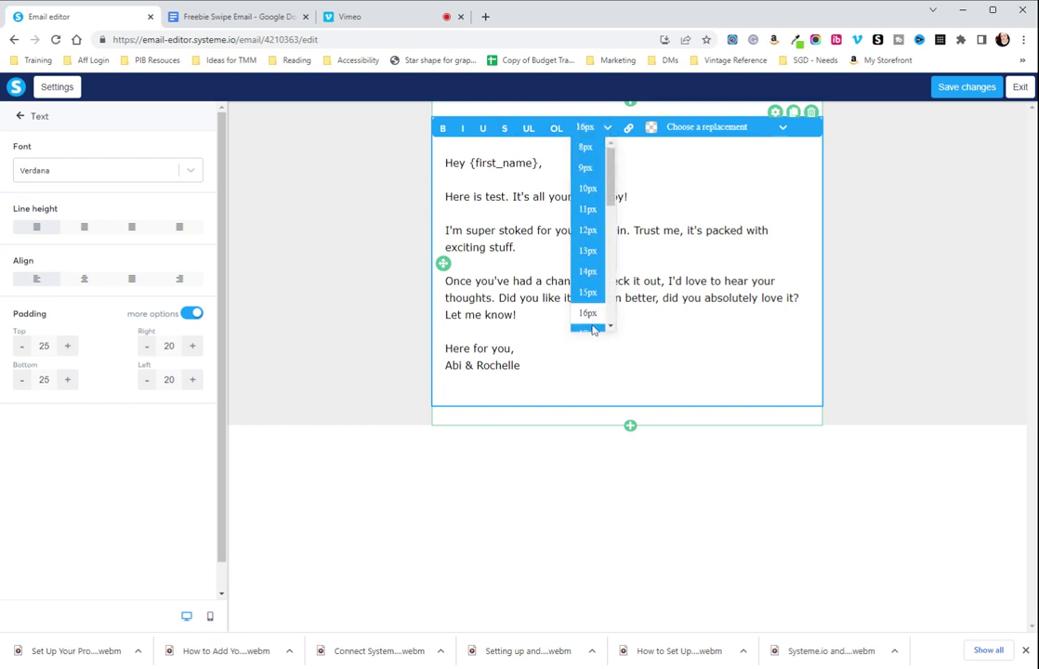
pyautogui.scroll(-3, 590, 269)
pyautogui.click(595, 269)
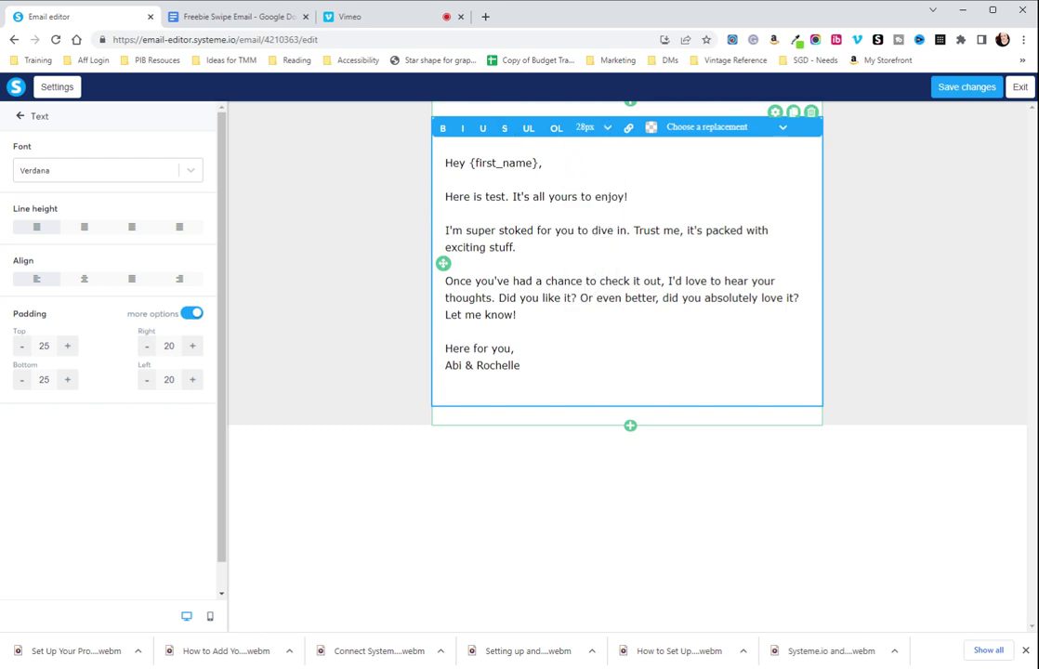
pyautogui.hotkey('ctrl', 'a')
pyautogui.click(606, 128)
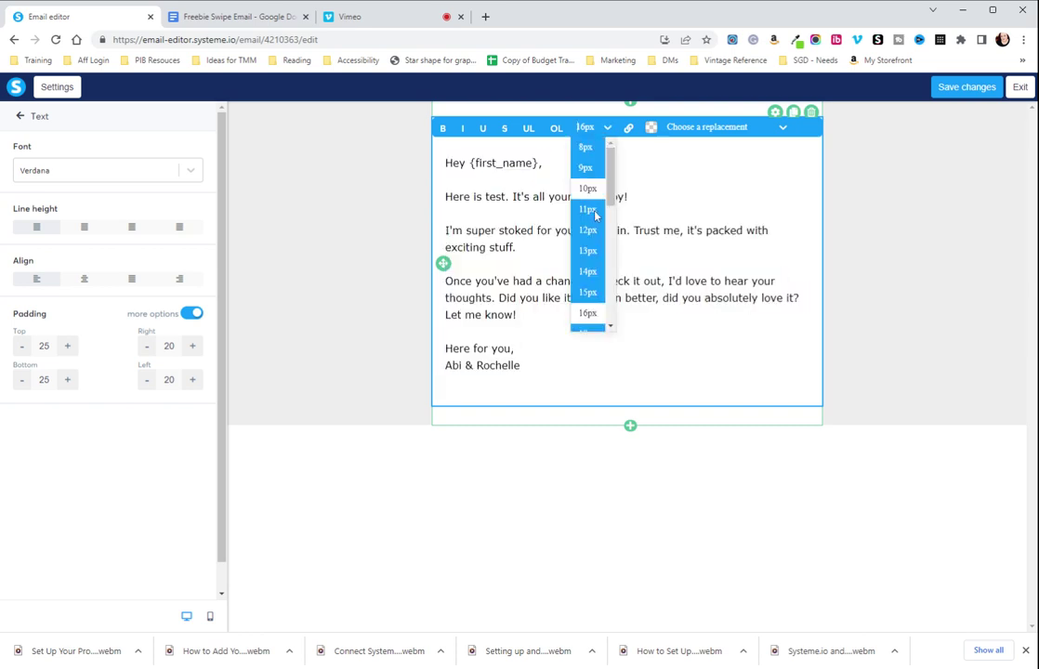
pyautogui.scroll(-5, 588, 232)
pyautogui.click(589, 241)
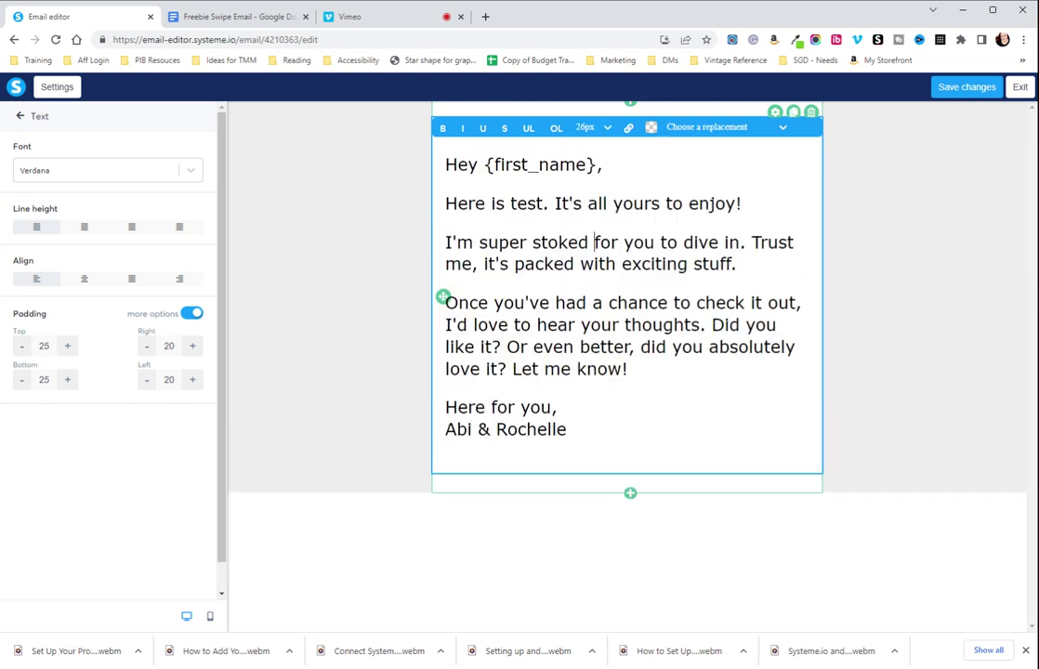
pyautogui.hotkey('ctrl', 'a')
pyautogui.click(606, 128)
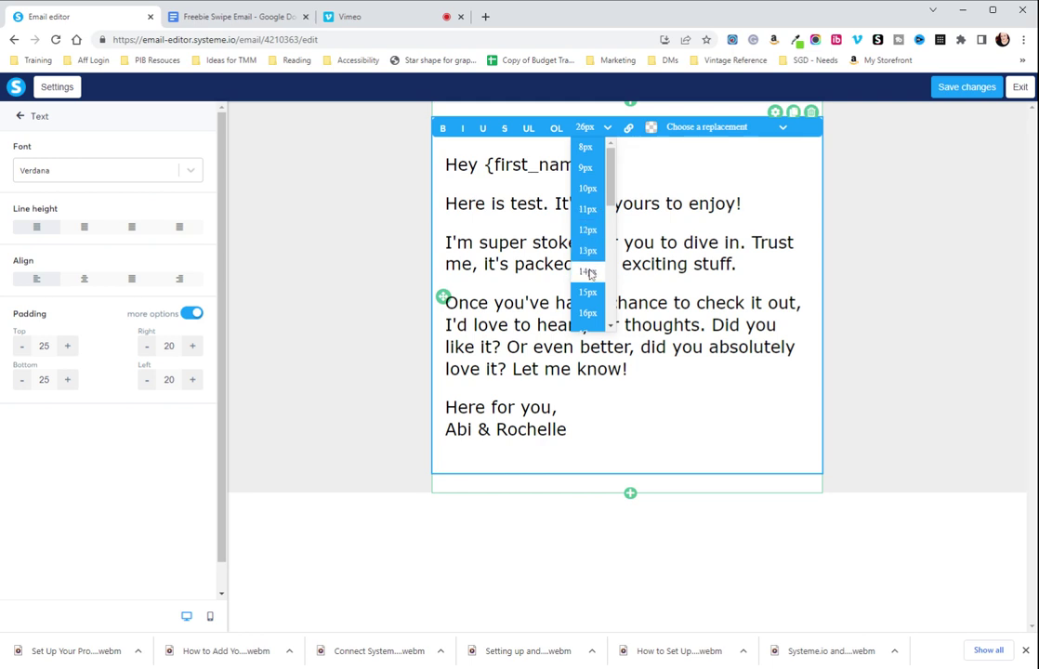
pyautogui.click(588, 314)
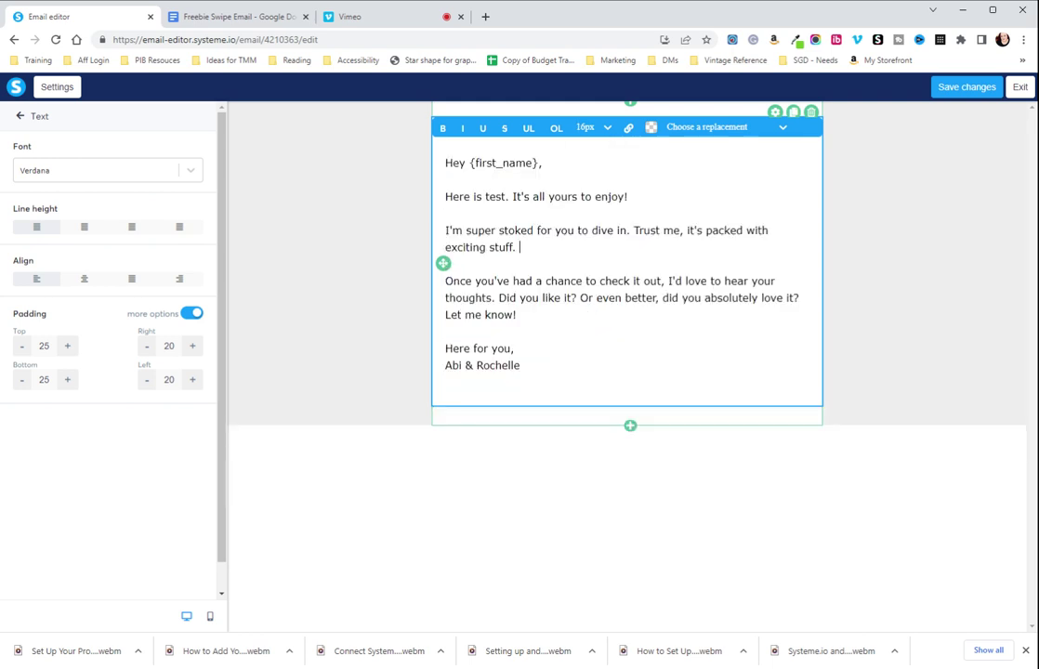
pyautogui.hotkey('ctrl', 'a')
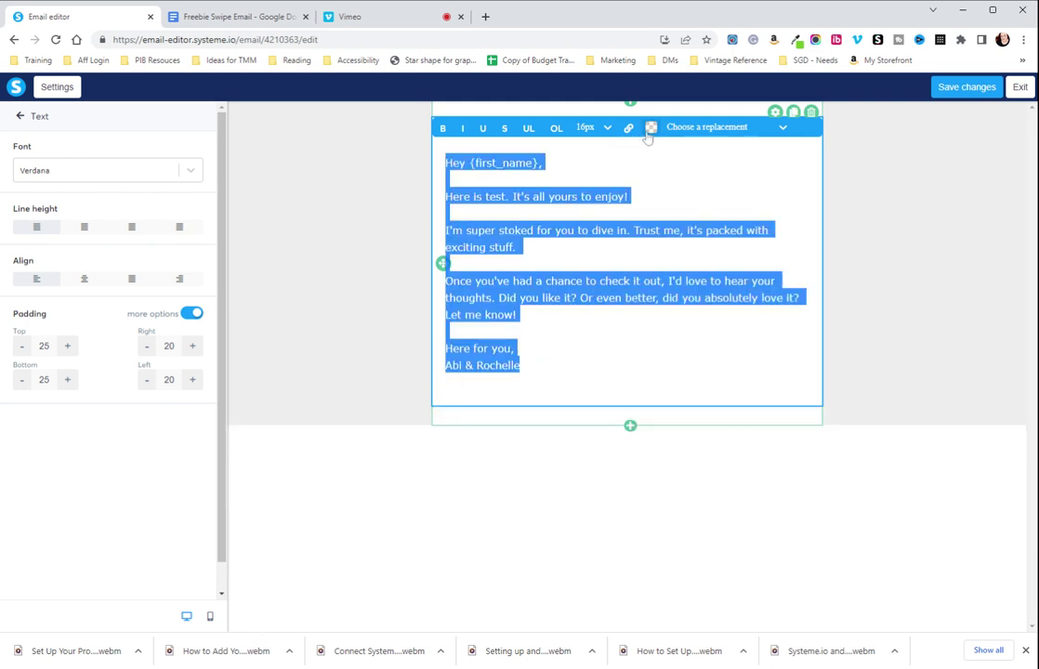
pyautogui.click(651, 129)
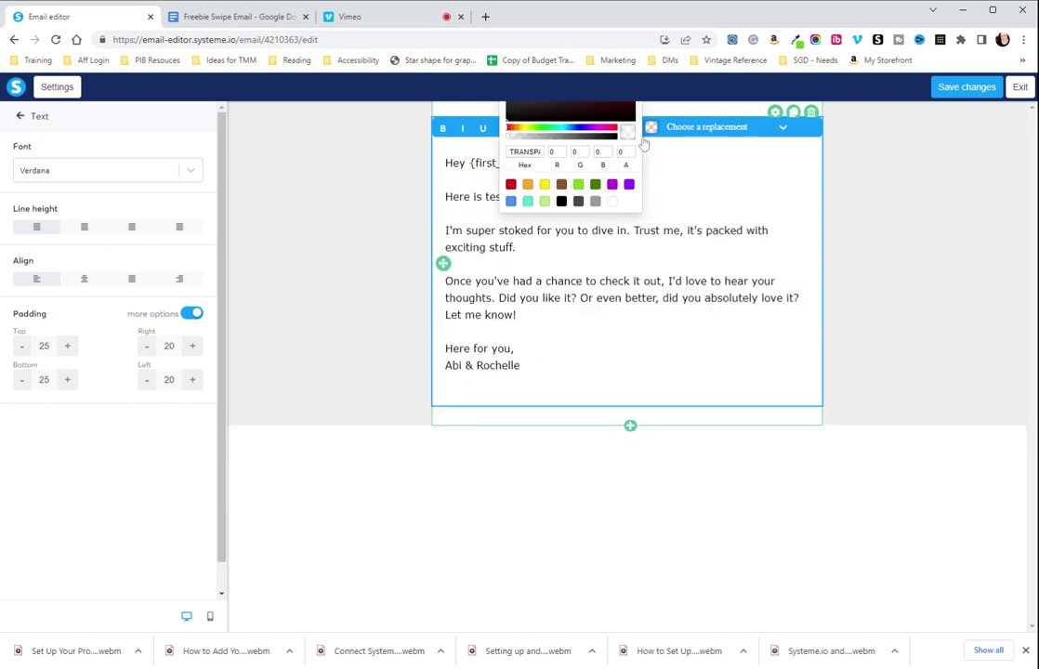
pyautogui.click(509, 184)
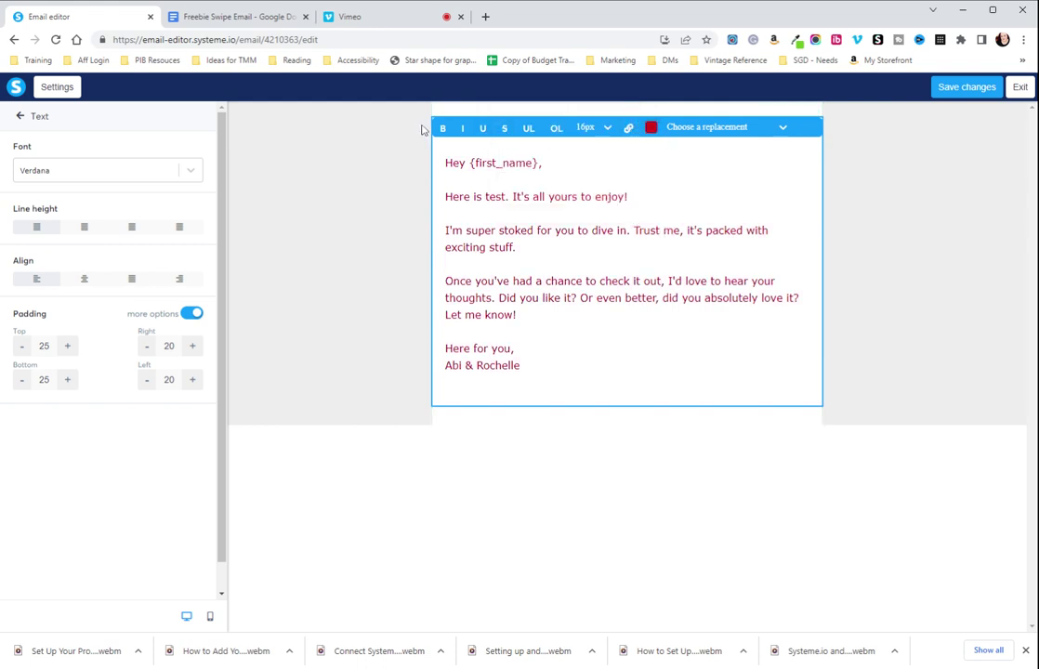
pyautogui.hotkey('ctrl', 'b')
pyautogui.hotkey('ctrl', 'i')
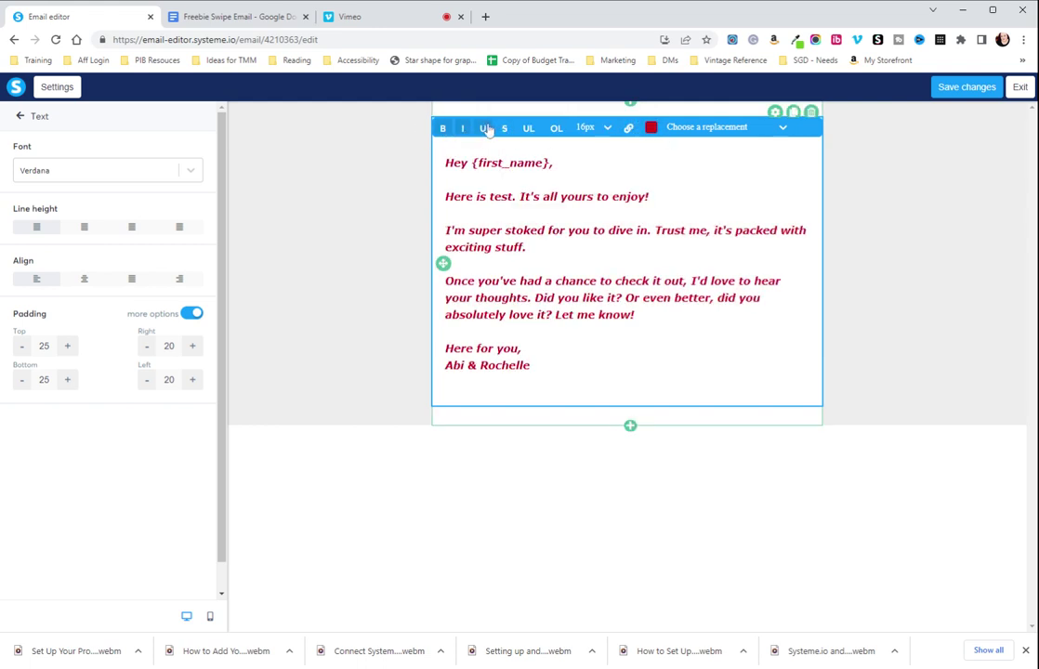
pyautogui.click(484, 130)
pyautogui.click(483, 129)
pyautogui.click(456, 130)
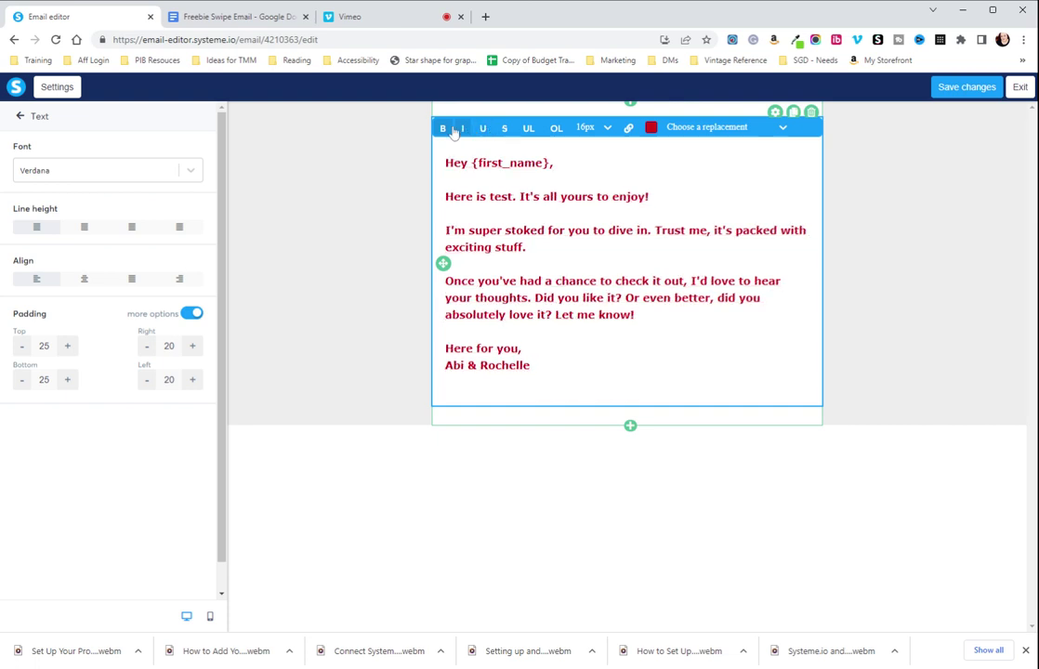
pyautogui.click(443, 129)
pyautogui.click(650, 127)
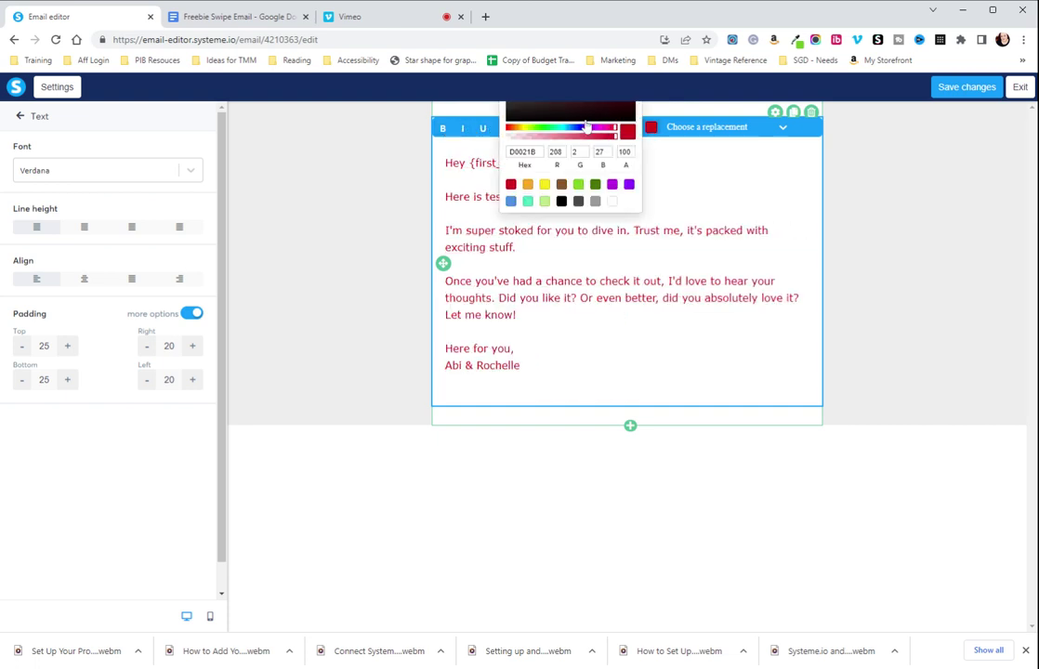
pyautogui.click(561, 201)
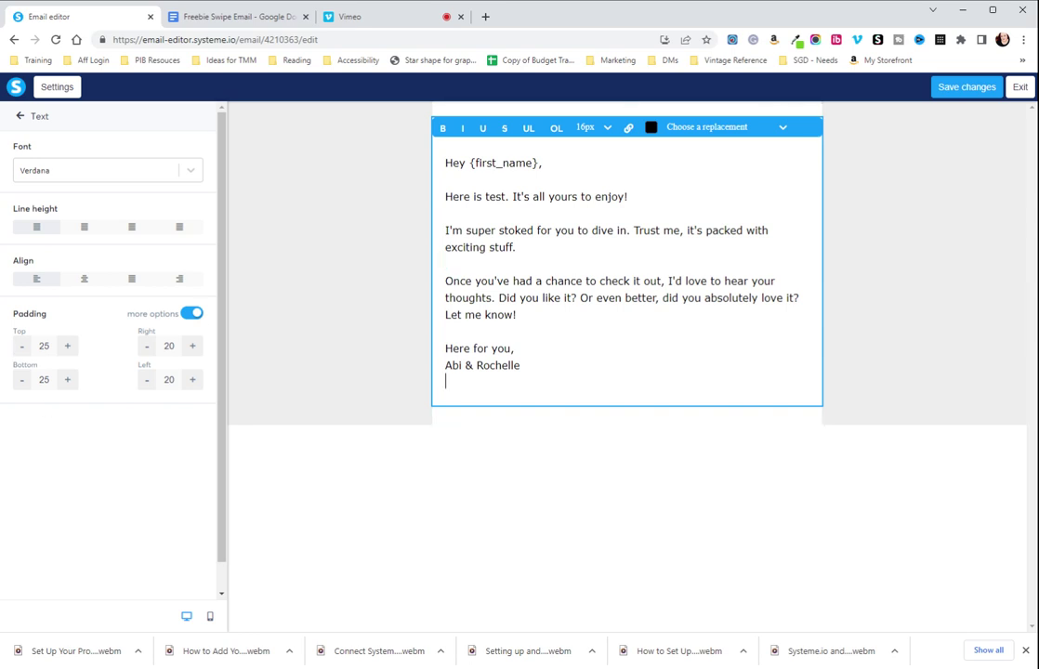
# Adjust the body text block's left padding until it reads 22
pyautogui.click(193, 381)
pyautogui.click(192, 381)
pyautogui.click(192, 381)
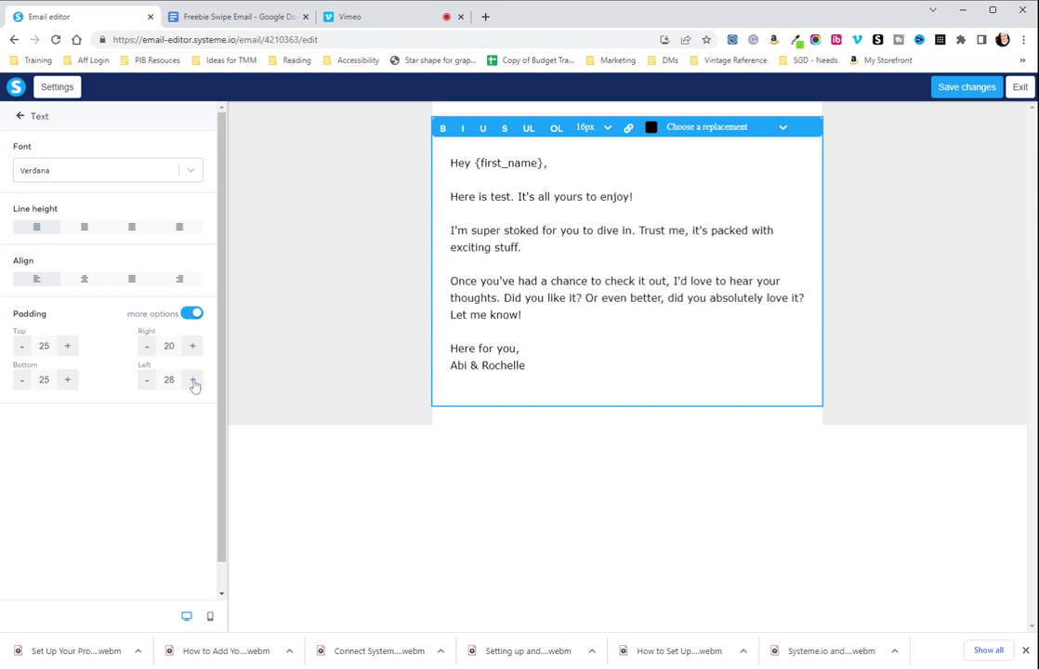
pyautogui.click(193, 381)
pyautogui.click(192, 381)
pyautogui.click(192, 381)
pyautogui.click(191, 382)
pyautogui.click(192, 382)
pyautogui.click(192, 382)
pyautogui.click(191, 382)
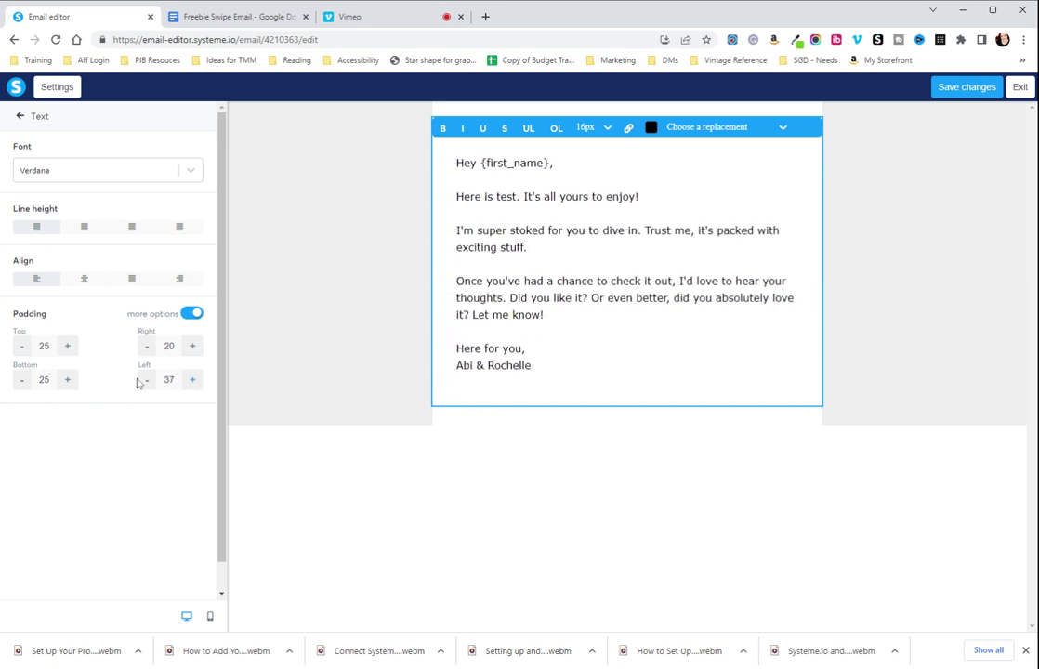
pyautogui.click(146, 381)
pyautogui.click(146, 380)
pyautogui.click(145, 380)
pyautogui.click(145, 380)
pyautogui.click(146, 380)
pyautogui.click(146, 380)
pyautogui.click(146, 380)
pyautogui.click(146, 380)
pyautogui.click(146, 380)
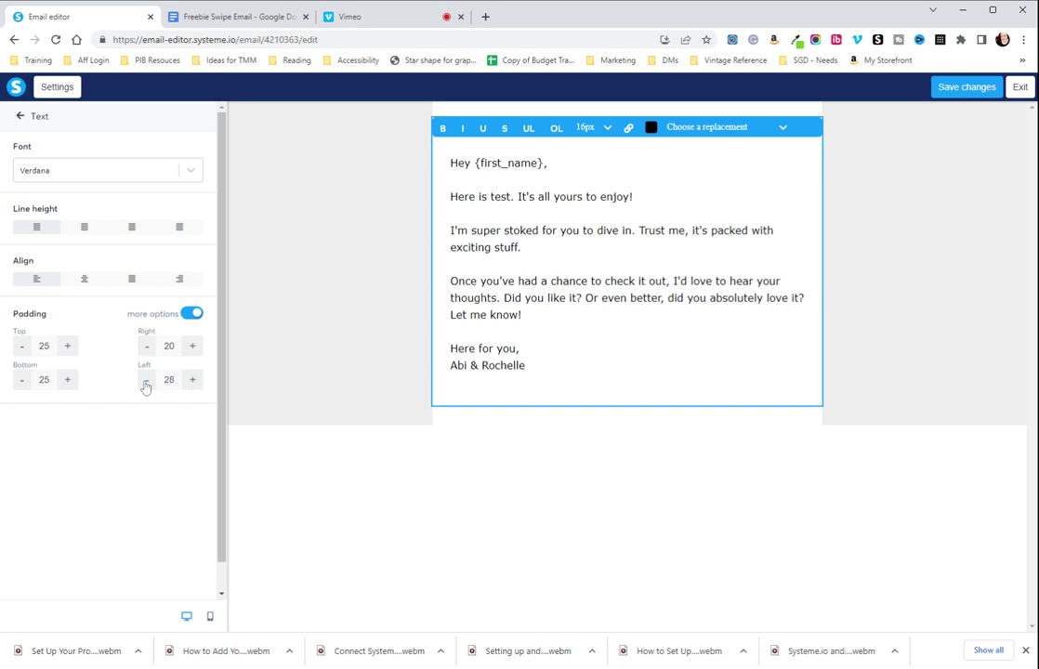
pyautogui.click(145, 380)
pyautogui.click(146, 381)
pyautogui.click(146, 380)
pyautogui.click(146, 381)
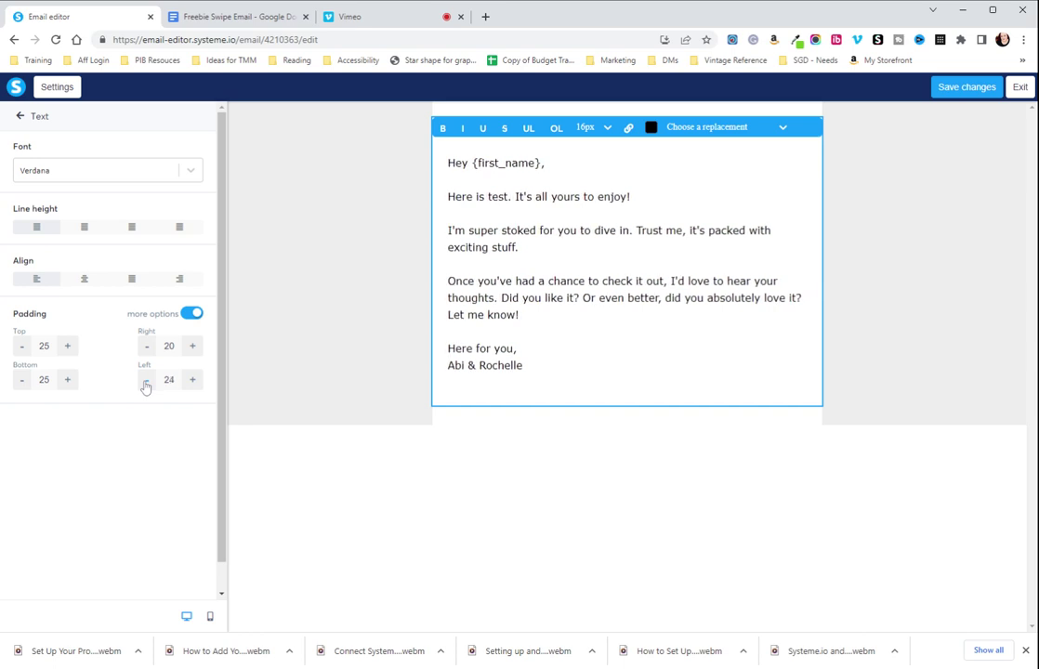
pyautogui.click(146, 380)
pyautogui.click(145, 381)
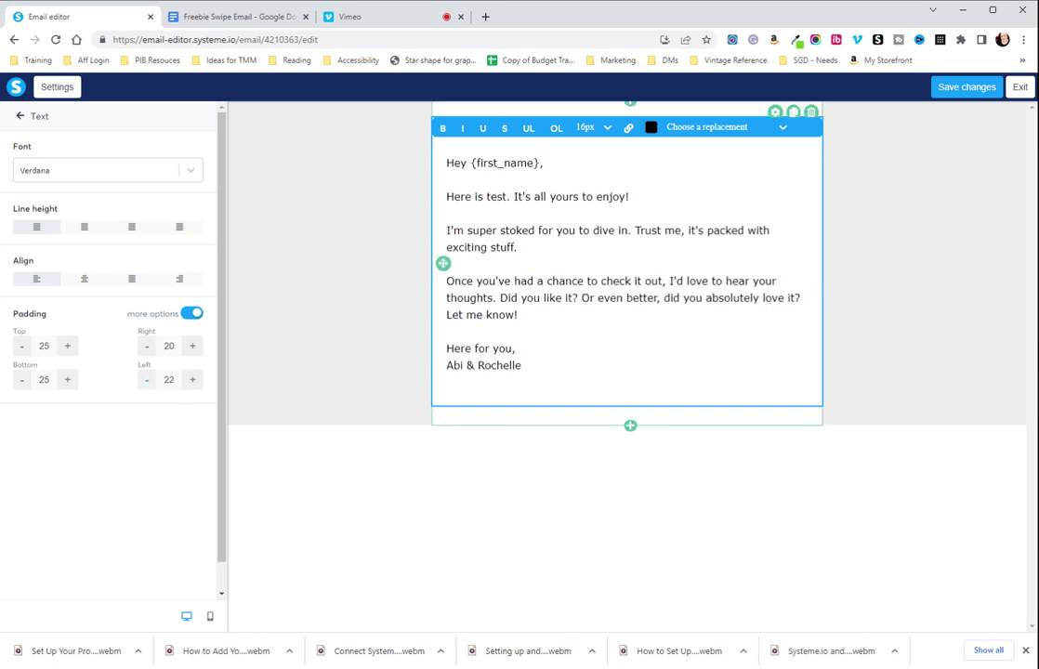
pyautogui.click(146, 380)
# Add a horizontal line divider below the email body text
pyautogui.click(595, 476)
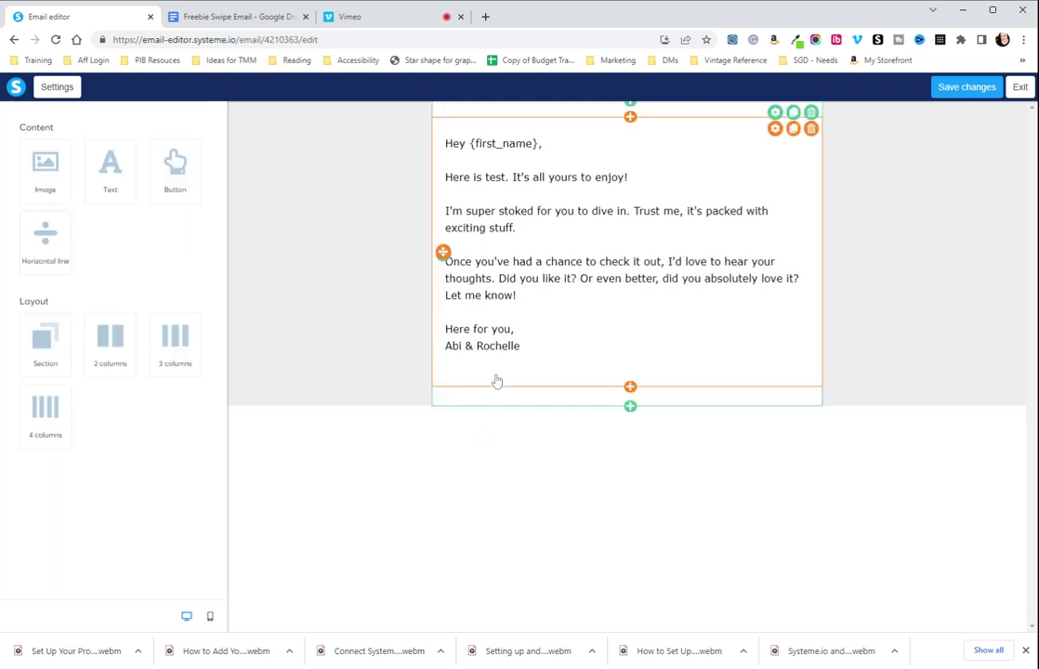
pyautogui.moveTo(48, 248); pyautogui.dragTo(574, 391)
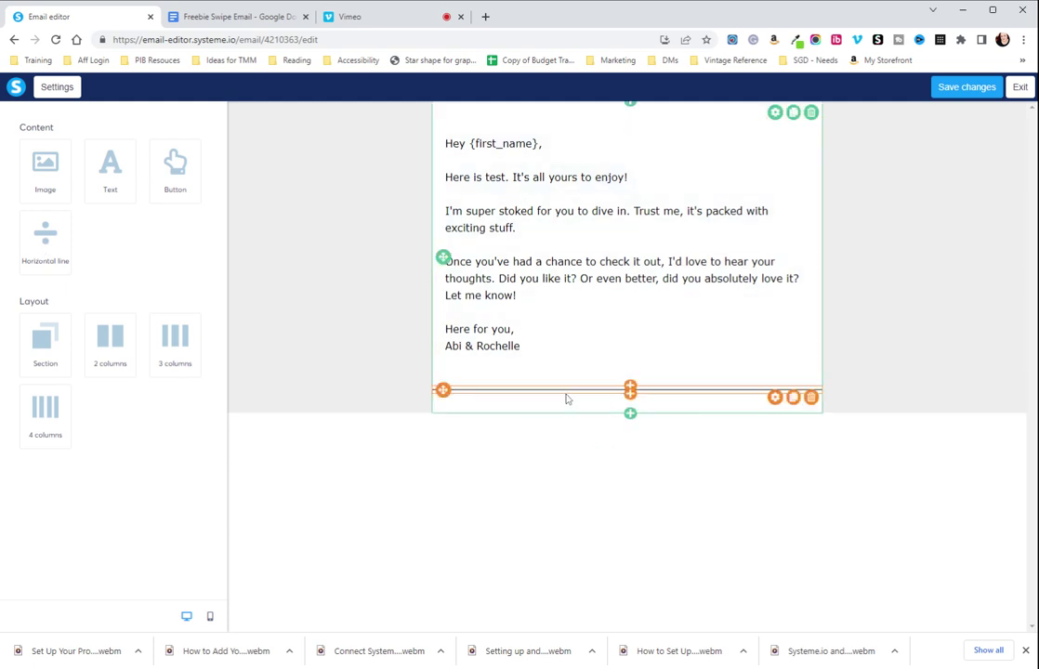
pyautogui.click(566, 399)
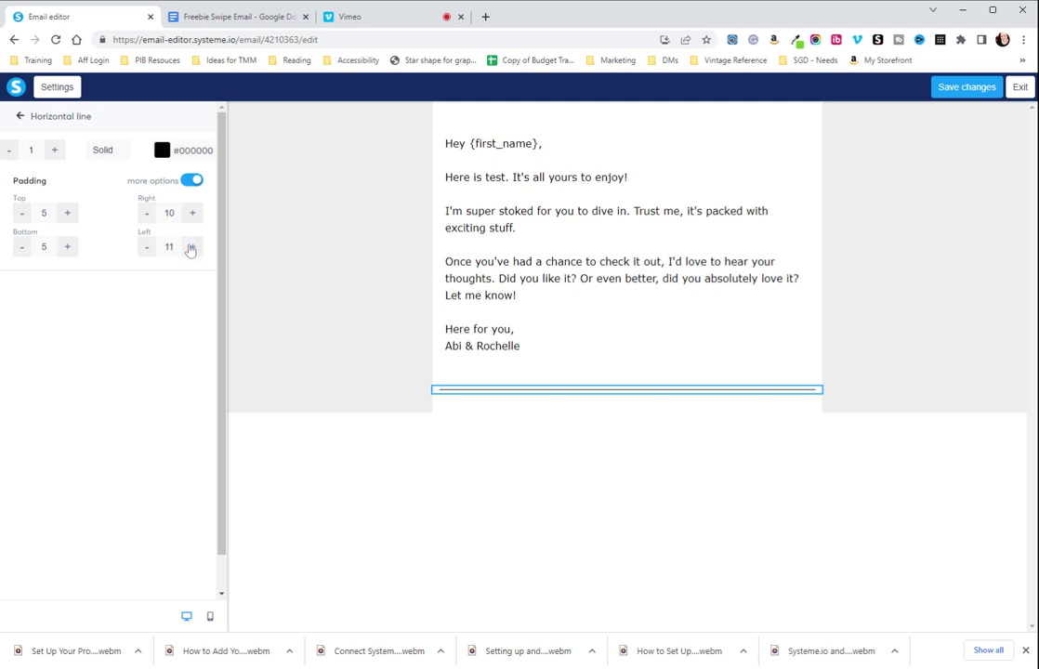
# Give the divider left and right padding of 25 and the purple preset colour
pyautogui.click(168, 246)
pyautogui.write('25')
pyautogui.click(130, 204)
pyautogui.click(169, 212)
pyautogui.write('25')
pyautogui.click(846, 258)
pyautogui.click(162, 150)
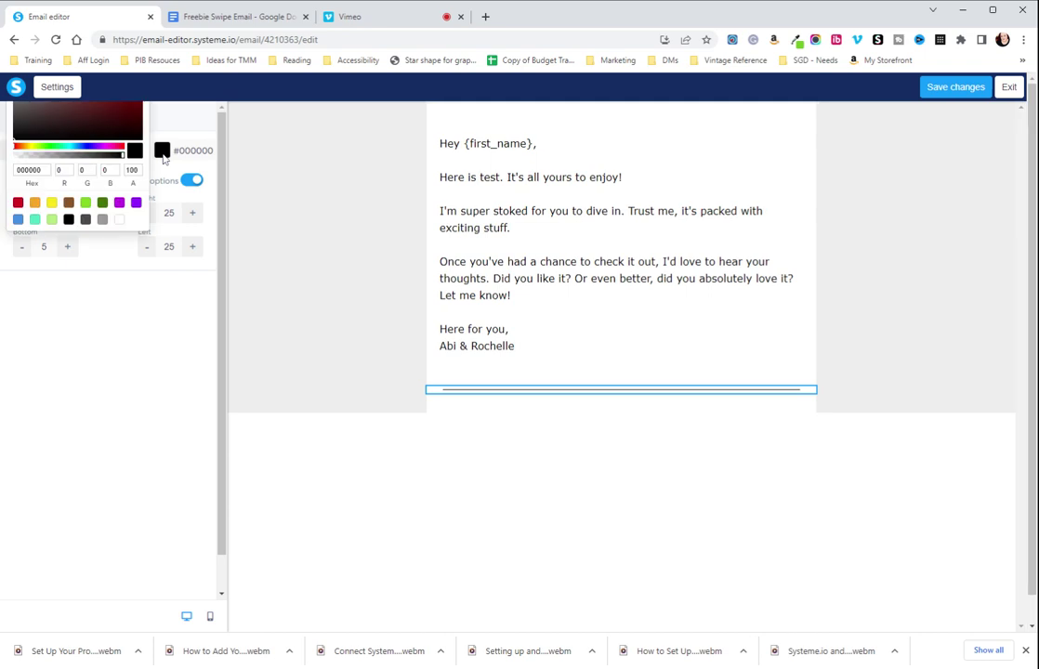
pyautogui.click(119, 201)
pyautogui.click(630, 470)
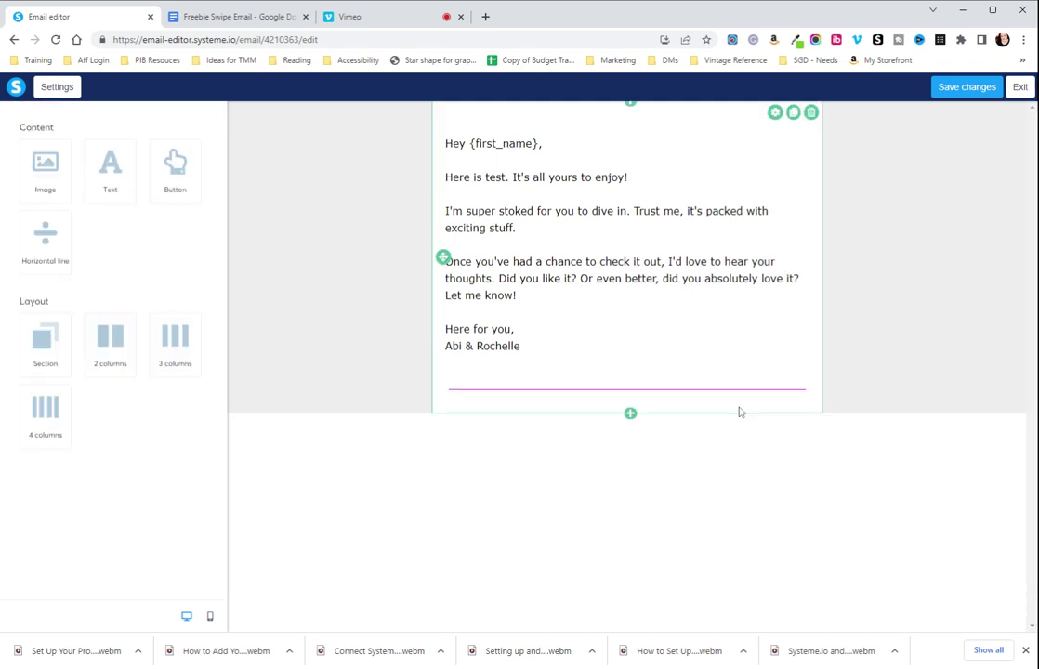
pyautogui.click(546, 413)
pyautogui.click(546, 415)
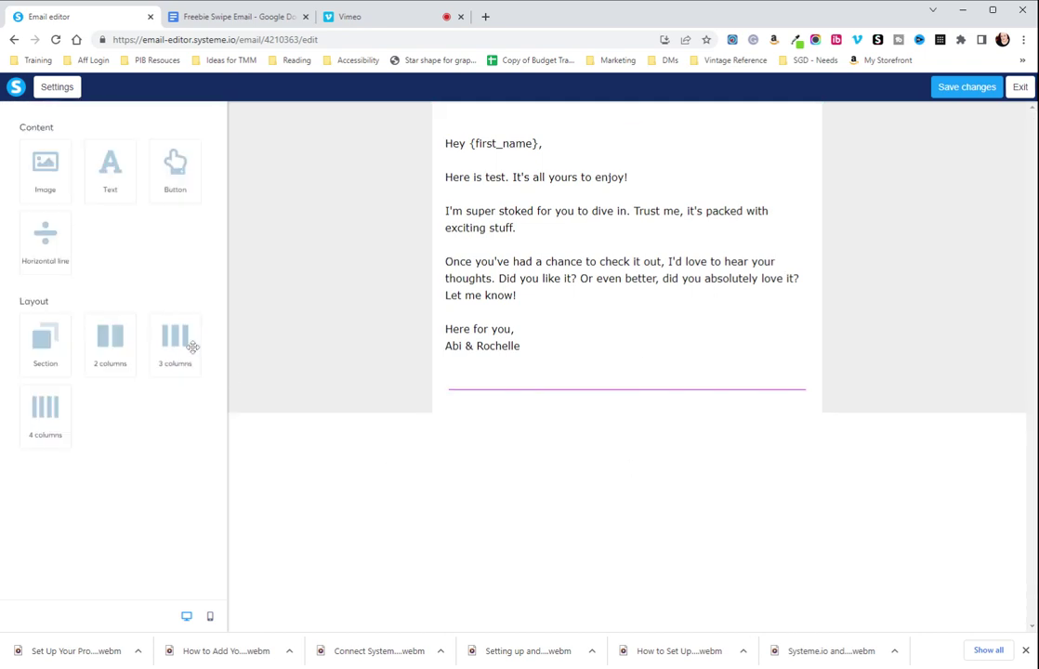
# Add a text block under the divider holding the company name and postal address on three lines
pyautogui.moveTo(105, 172); pyautogui.dragTo(557, 394)
pyautogui.tripleClick(631, 441)
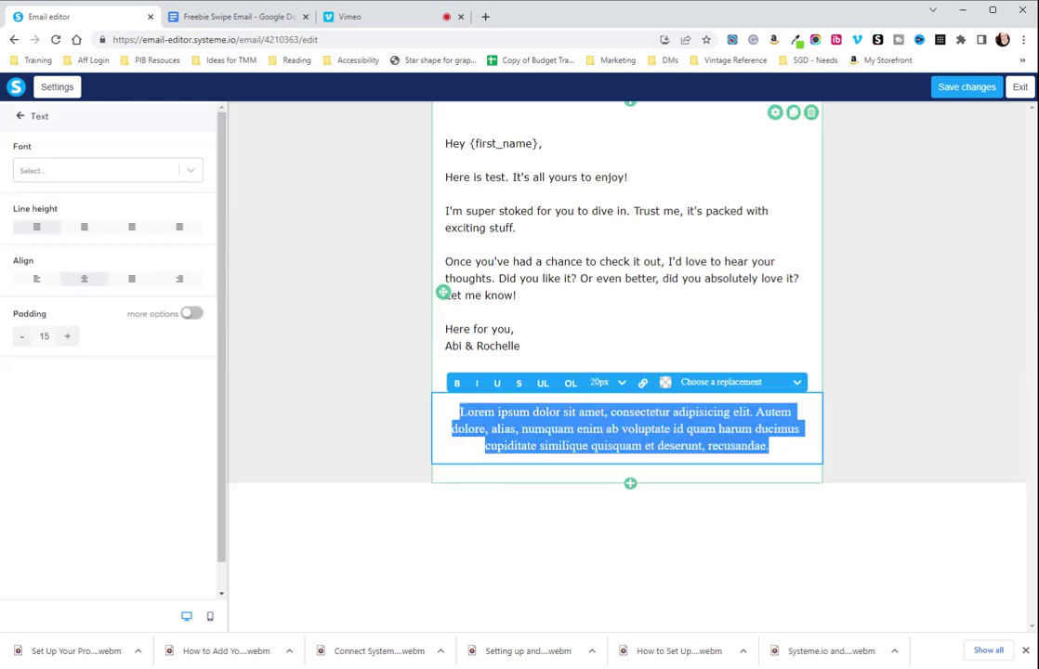
pyautogui.write('She Goe')
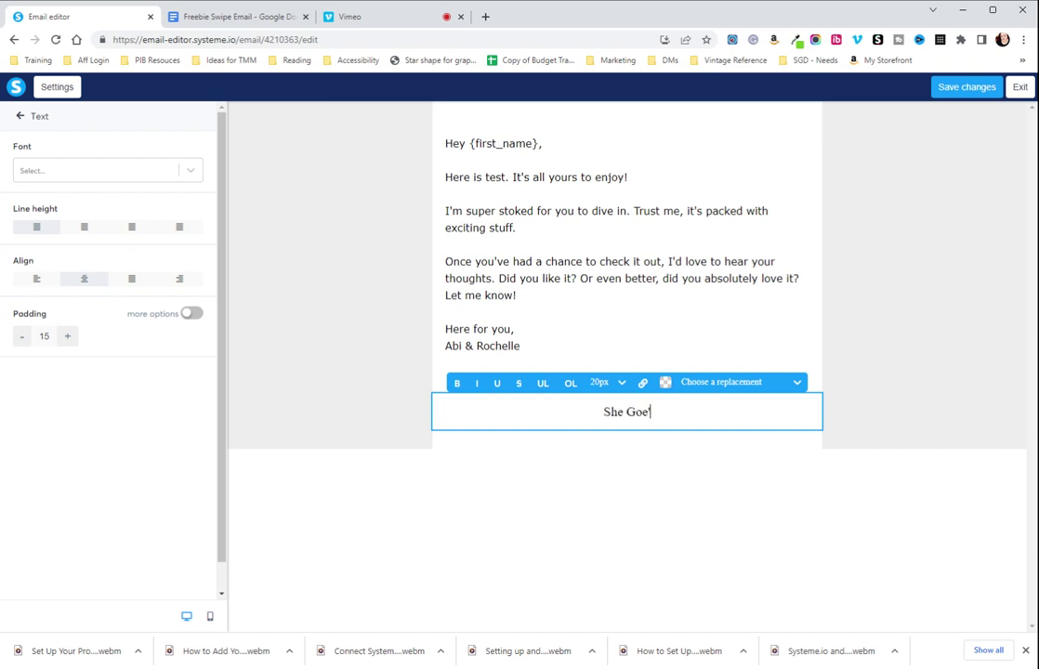
pyautogui.write('s Digital ')
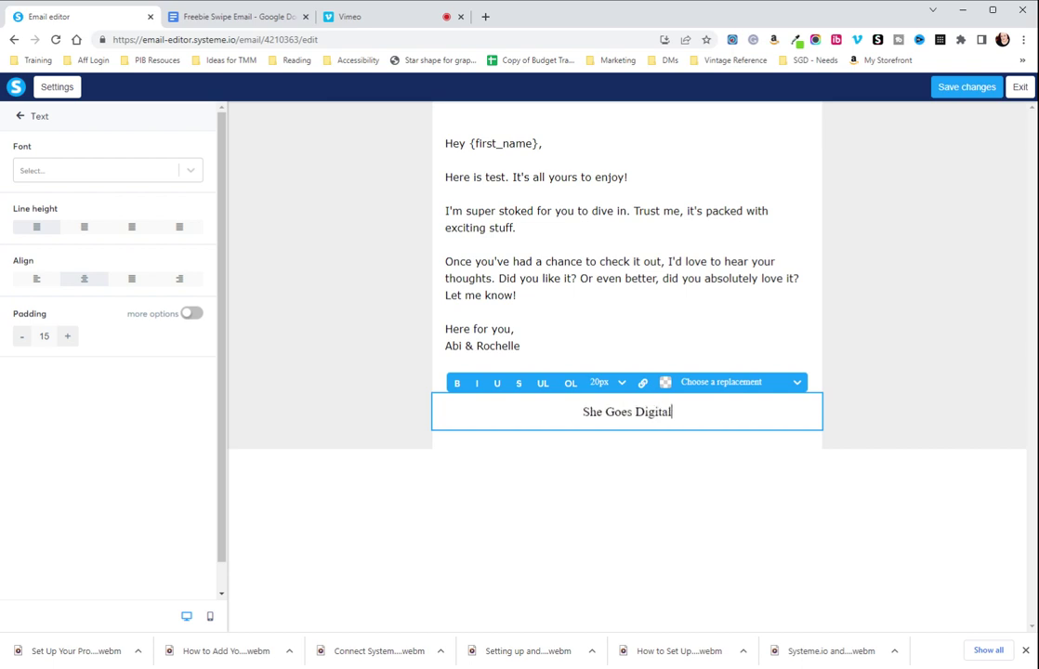
pyautogui.write(', LLC')
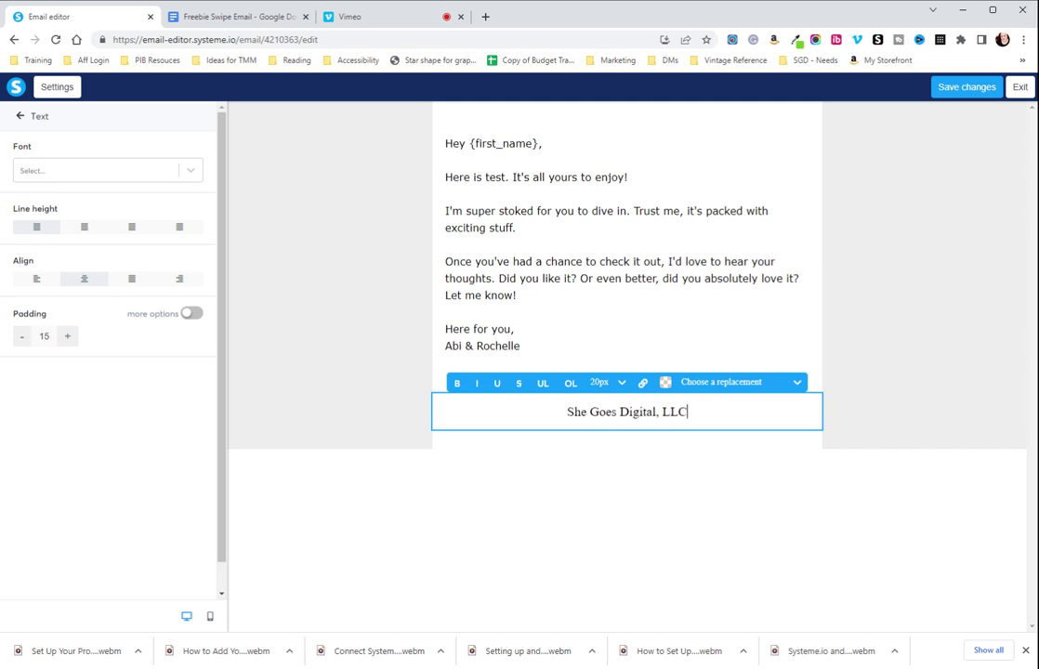
pyautogui.press('Return')
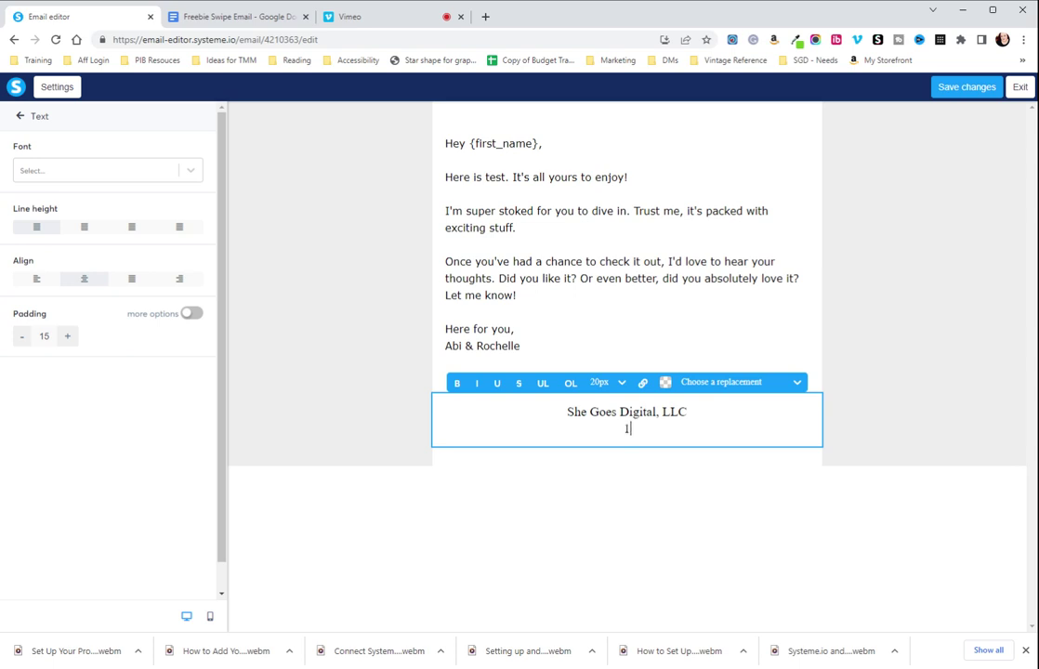
pyautogui.press('Return')
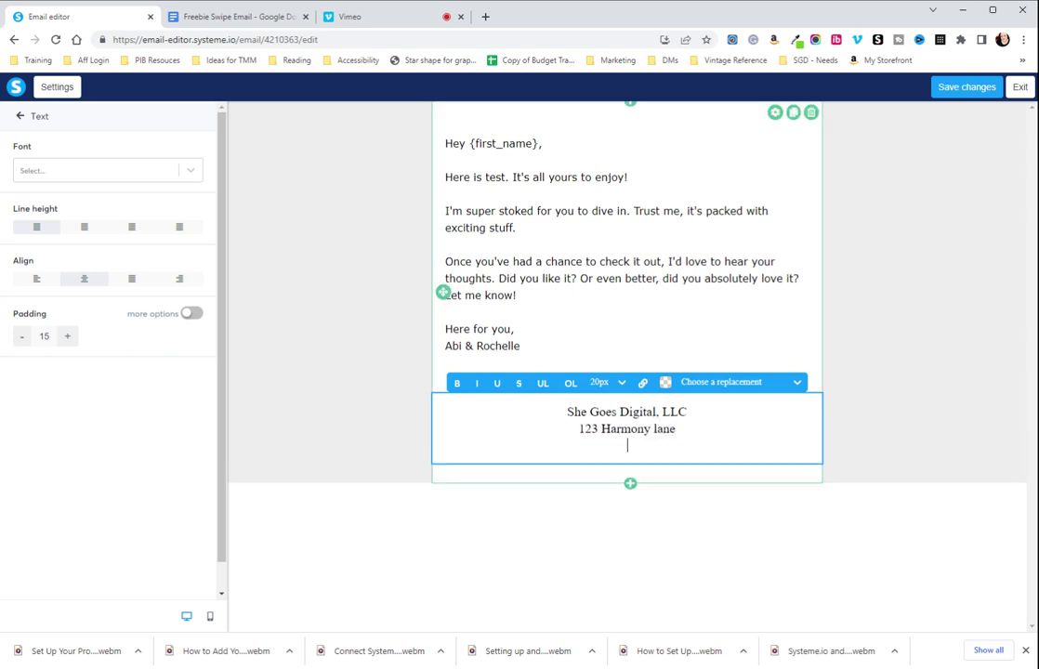
pyautogui.write('Westv')
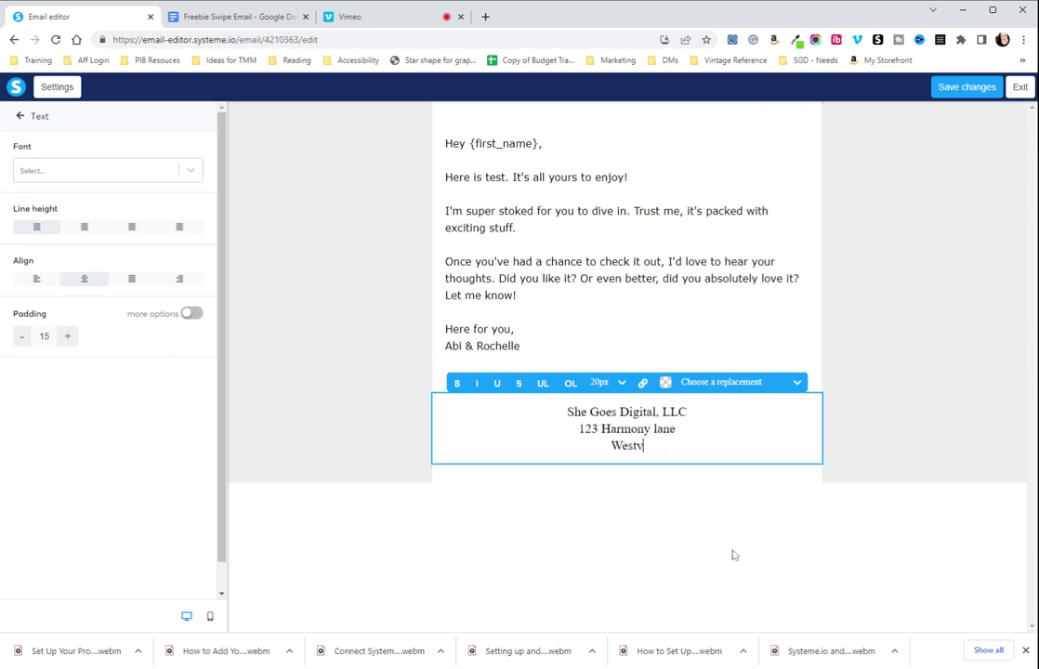
pyautogui.write('ille, TX')
pyautogui.write('78562')
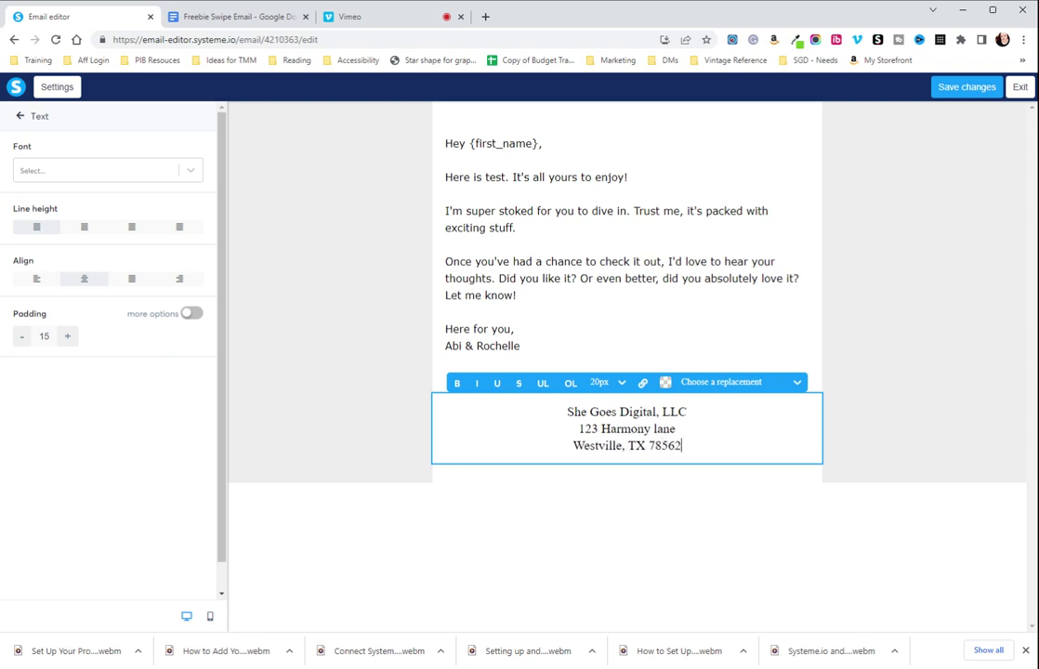
pyautogui.press('BackSpace')
pyautogui.write('f2')
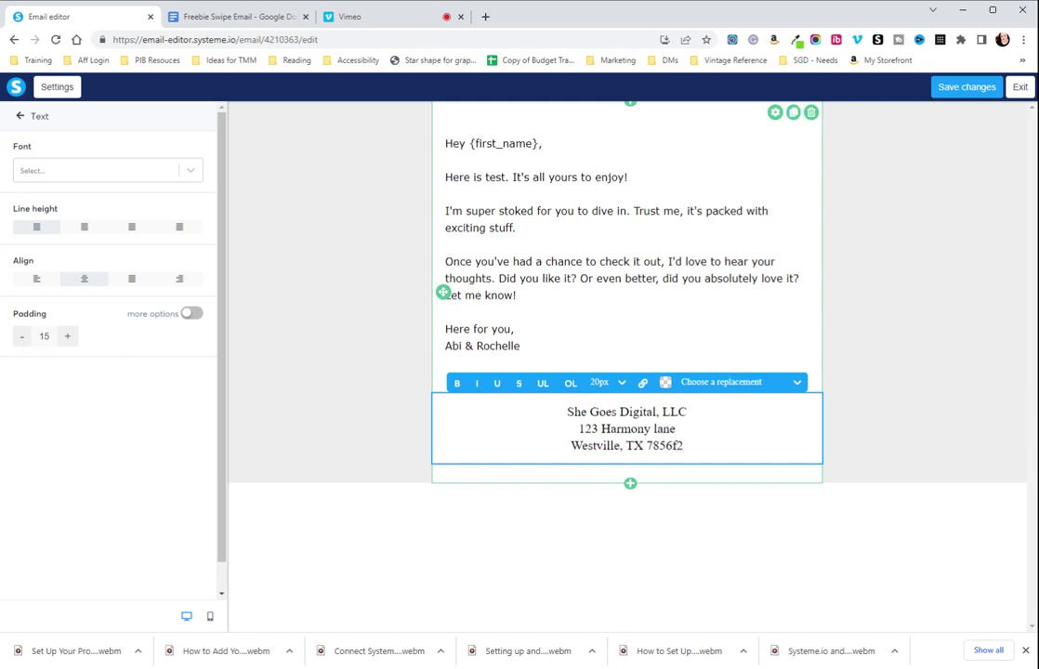
pyautogui.press('BackSpace')
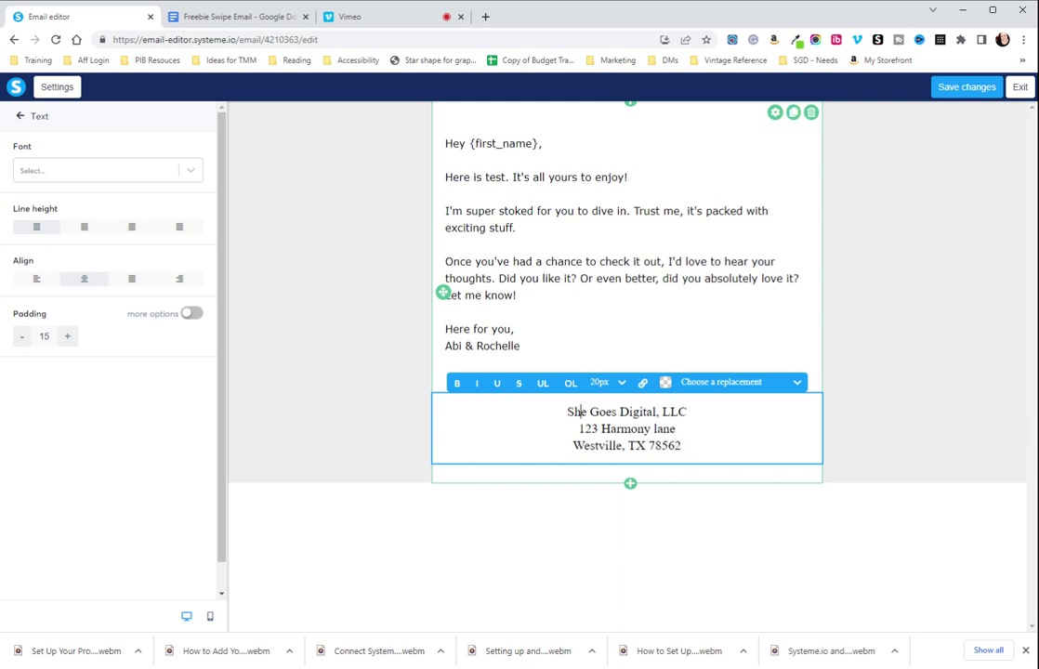
pyautogui.hotkey('ctrl', 'a')
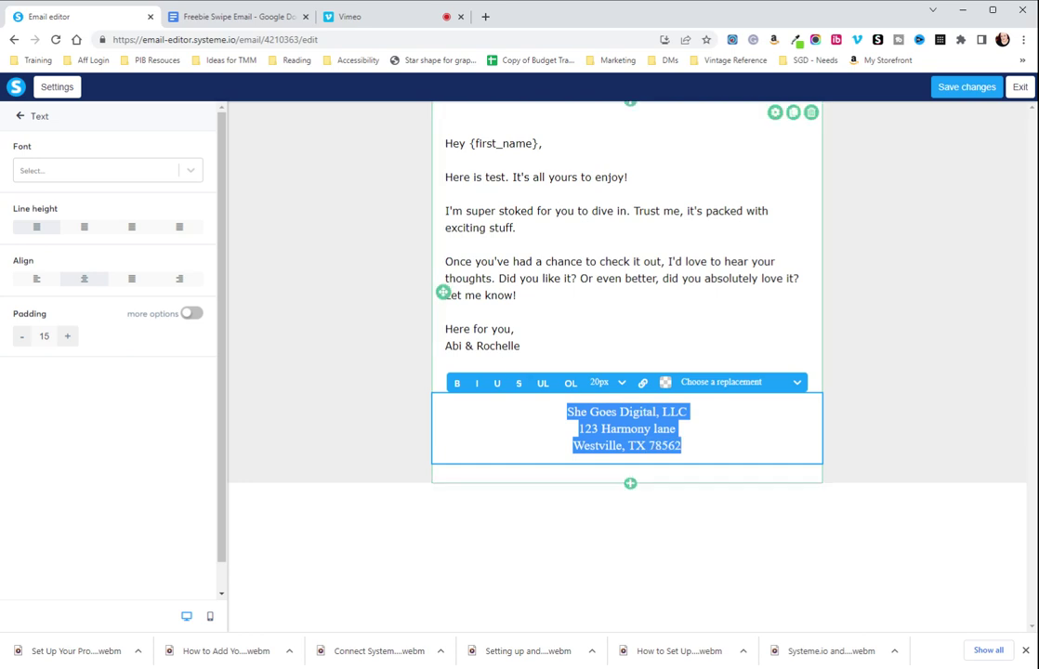
# Make the footer lines 10px, then save the email design changes
pyautogui.click(622, 384)
pyautogui.scroll(-2, 606, 506)
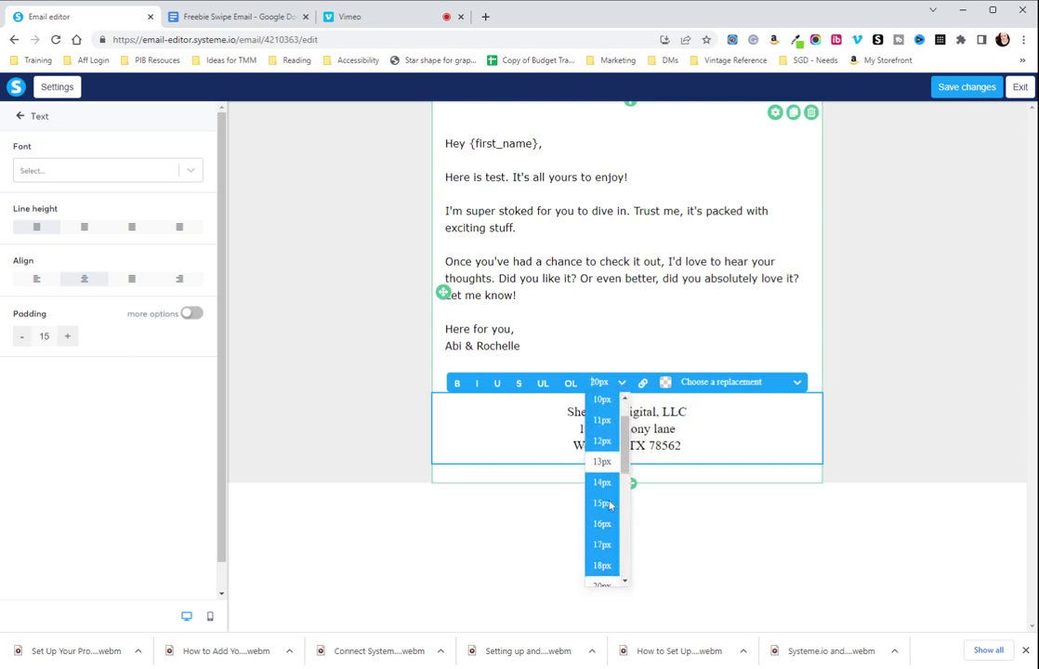
pyautogui.scroll(2, 604, 493)
pyautogui.click(598, 448)
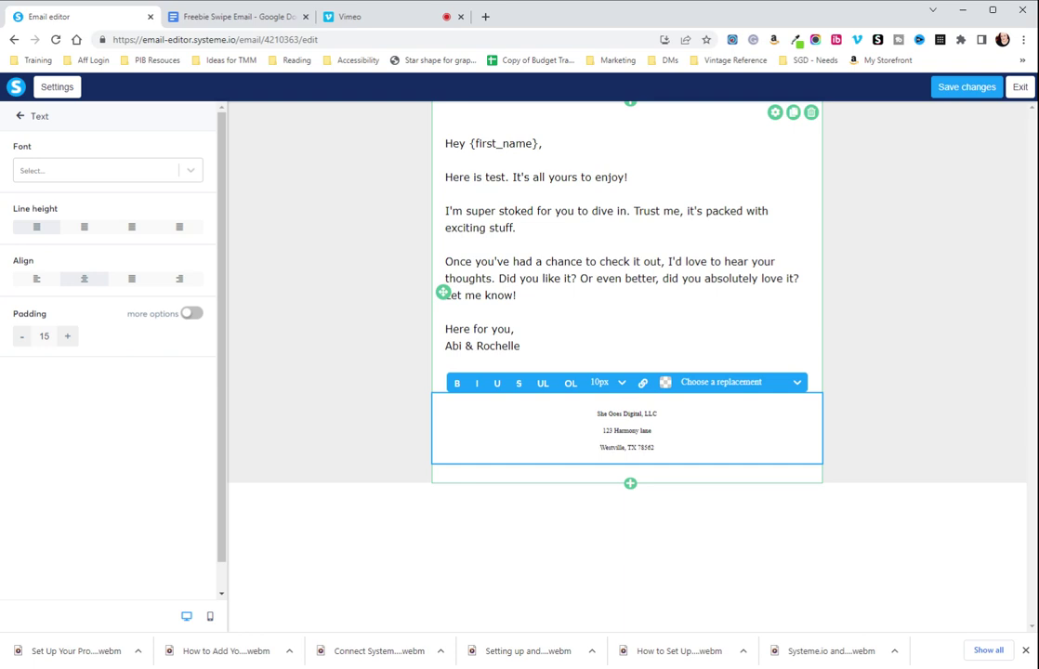
pyautogui.click(725, 324)
pyautogui.click(733, 332)
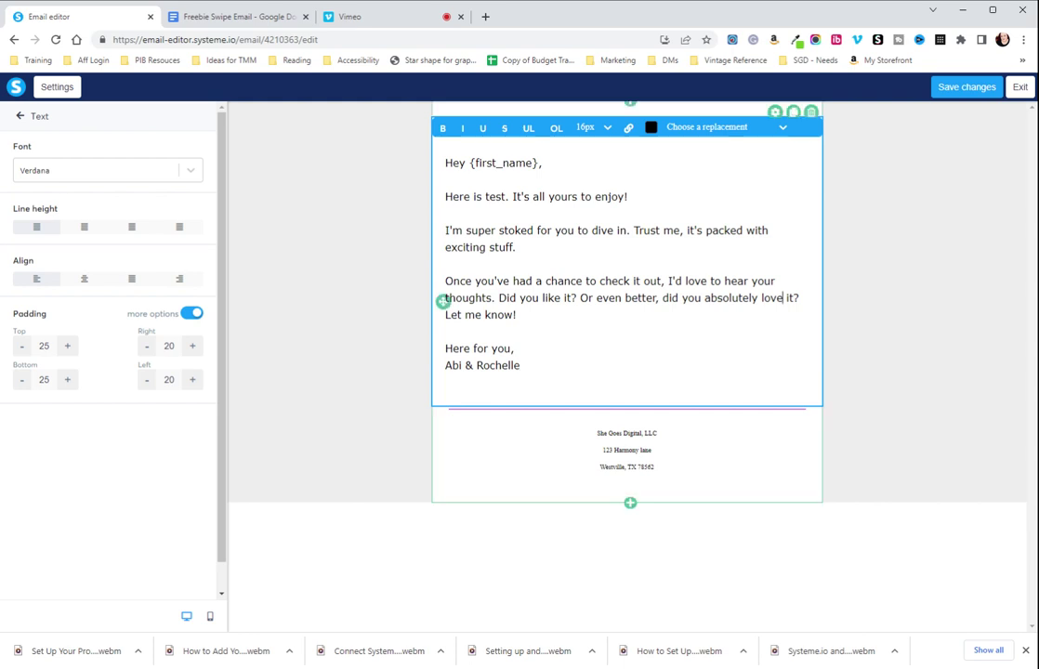
pyautogui.click(341, 239)
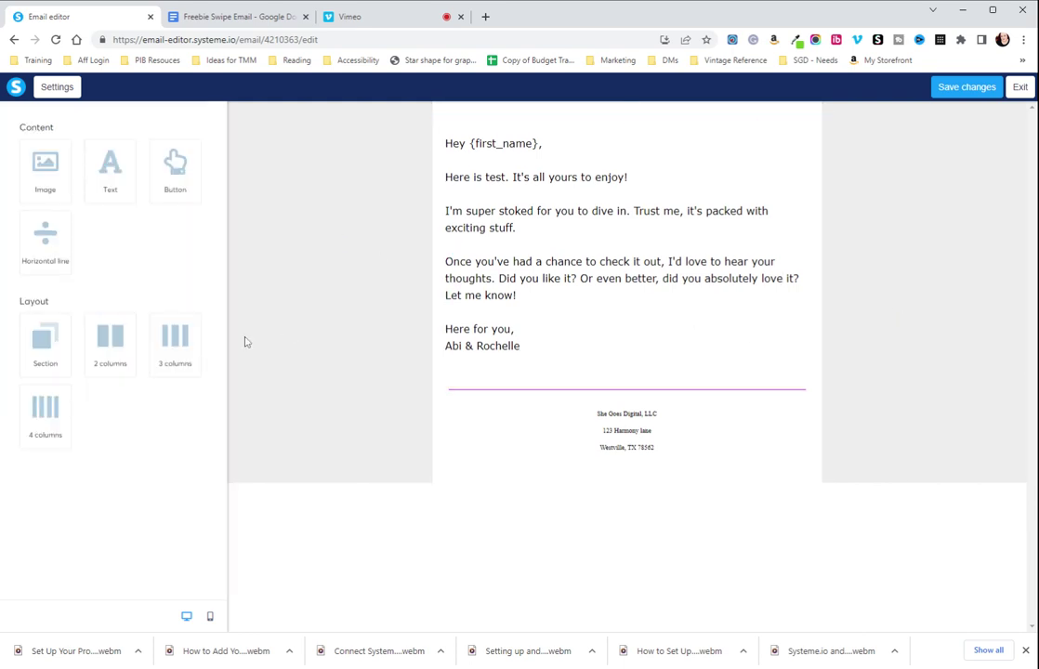
pyautogui.click(960, 93)
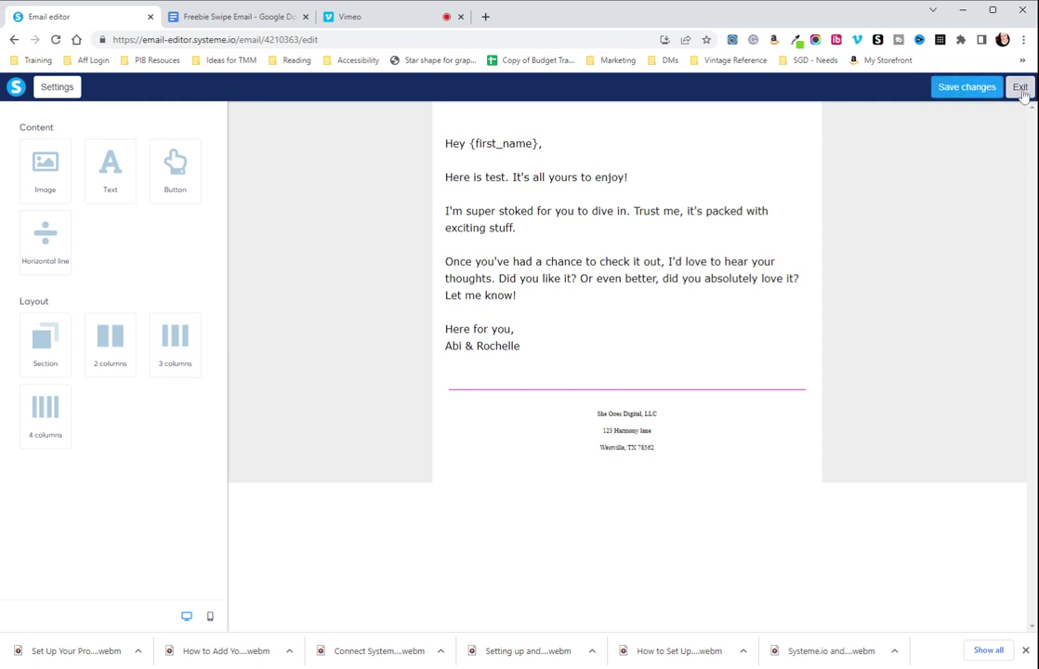
# Exit the editor and attach '9-Day Digital Product Launch Formula (5).pdf' to the email
pyautogui.click(1020, 87)
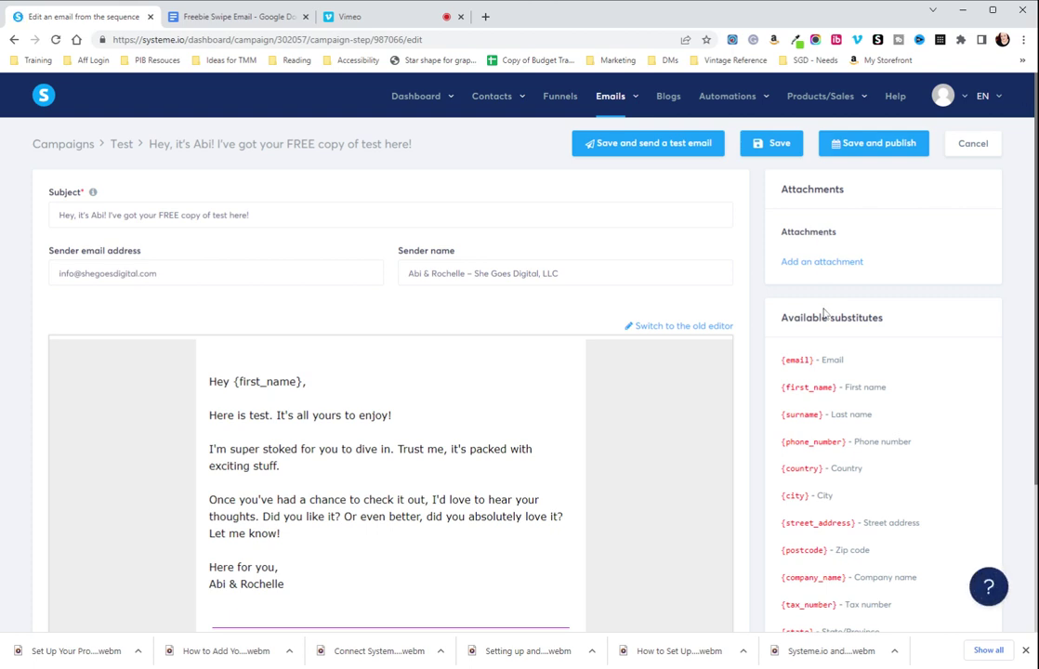
pyautogui.click(820, 263)
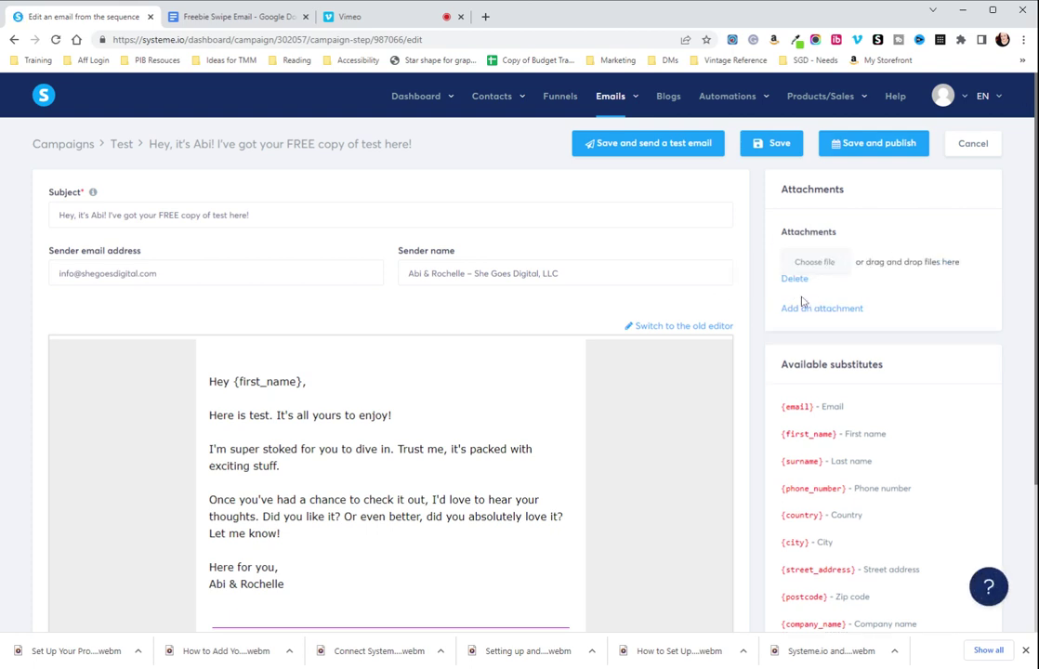
pyautogui.click(798, 279)
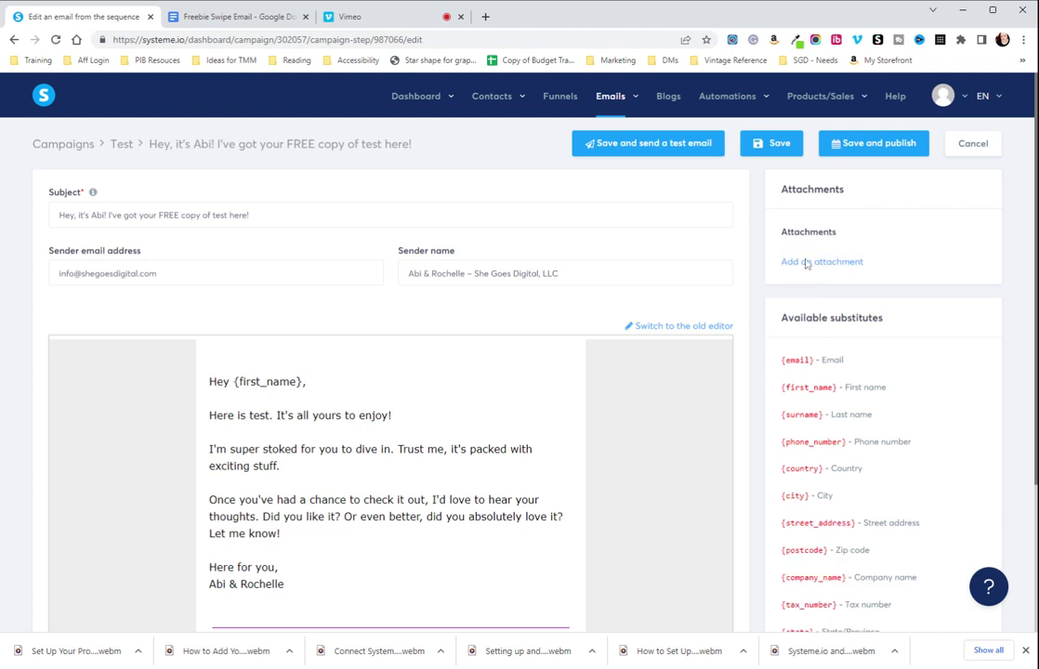
pyautogui.click(810, 264)
pyautogui.click(815, 269)
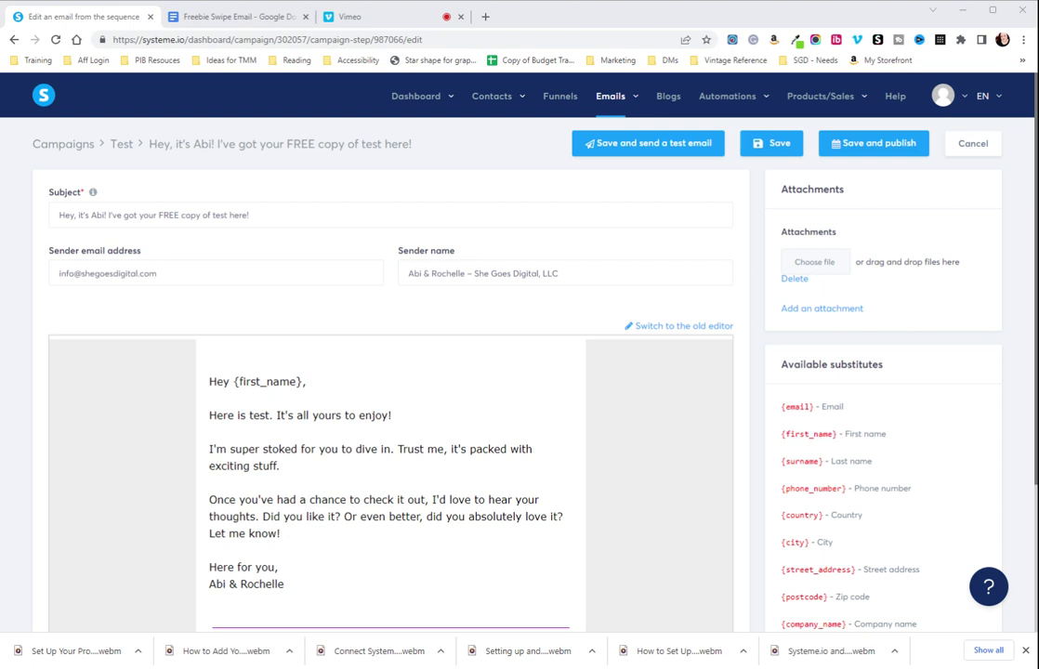
pyautogui.press('Return')
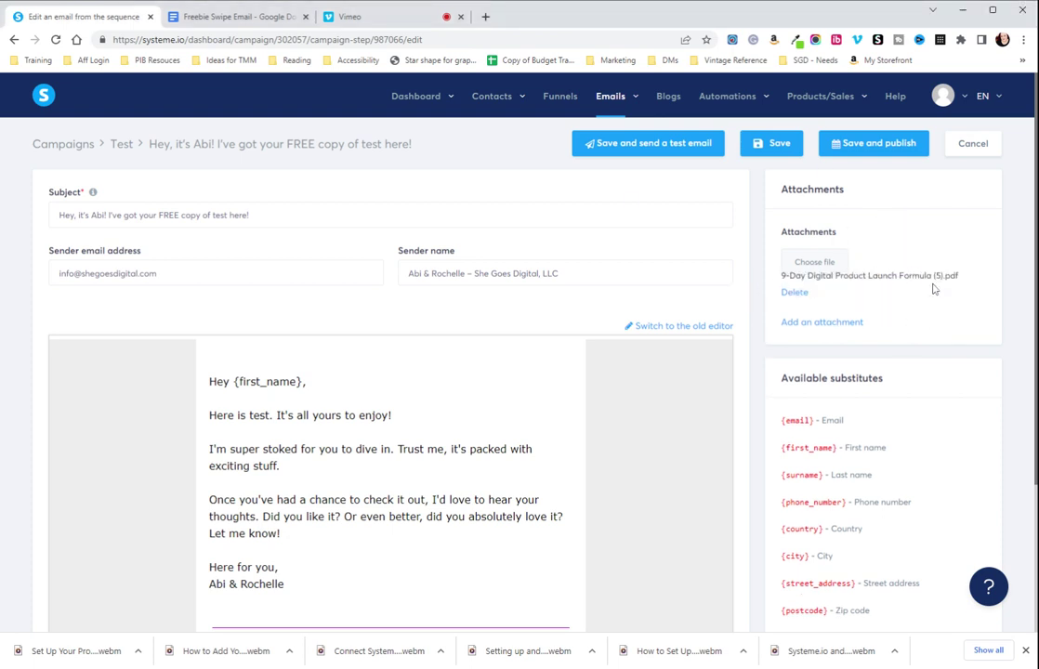
pyautogui.scroll(-2, 932, 289)
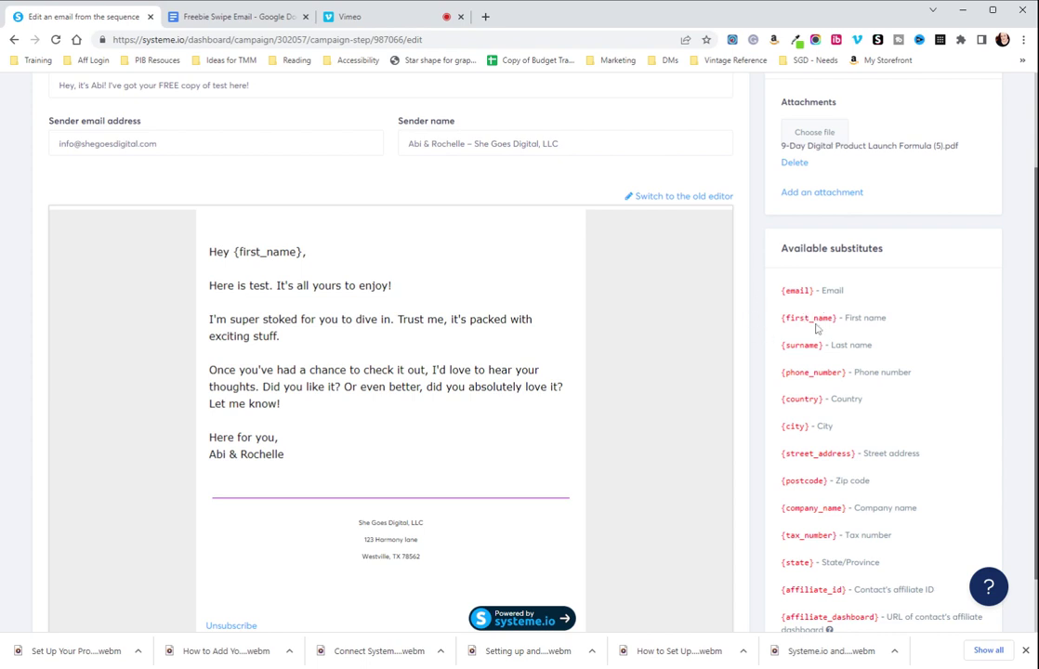
pyautogui.moveTo(349, 370)
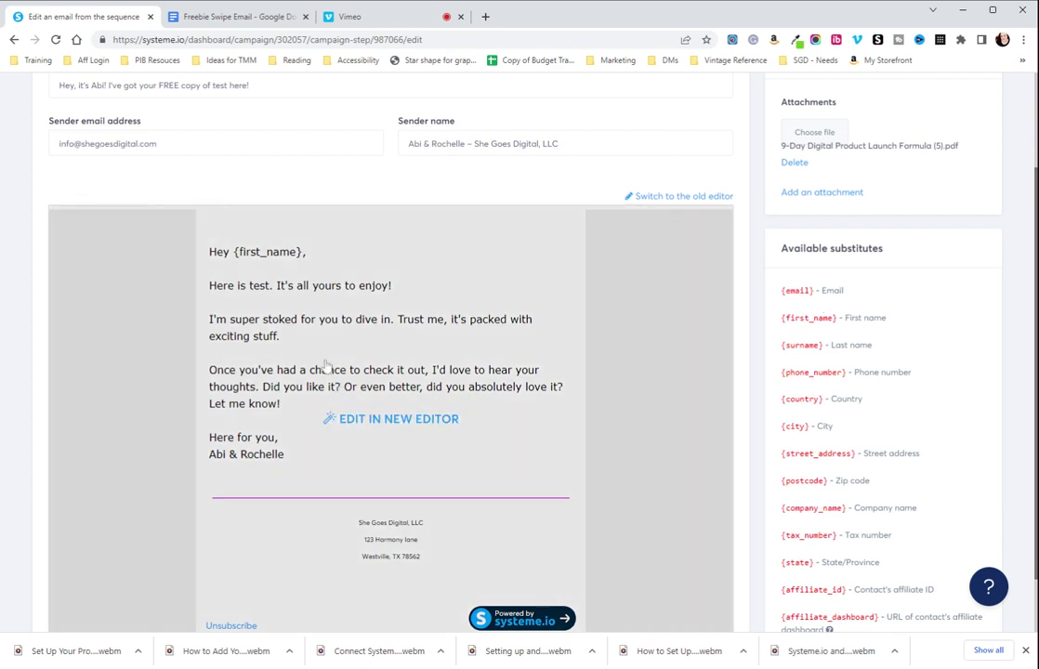
pyautogui.click(279, 258)
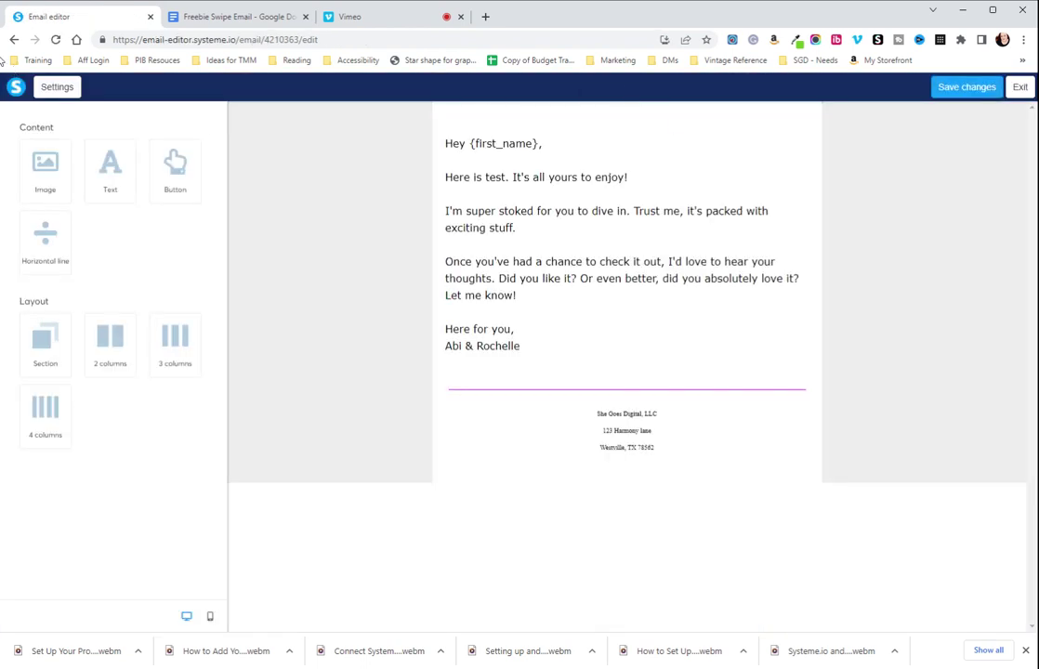
pyautogui.click(1019, 87)
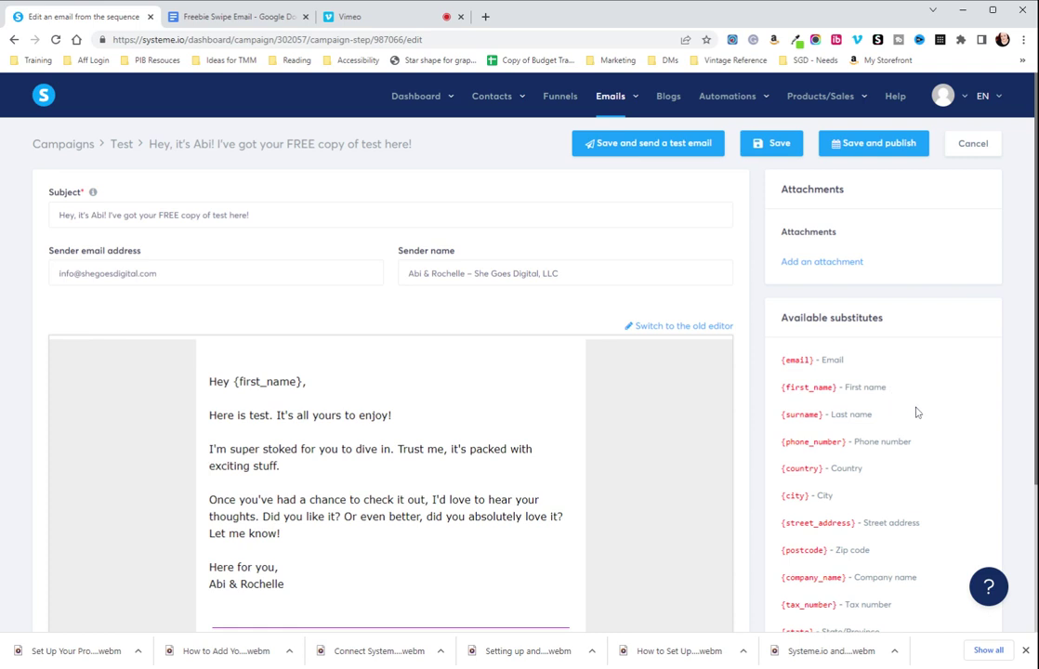
pyautogui.scroll(-1, 799, 360)
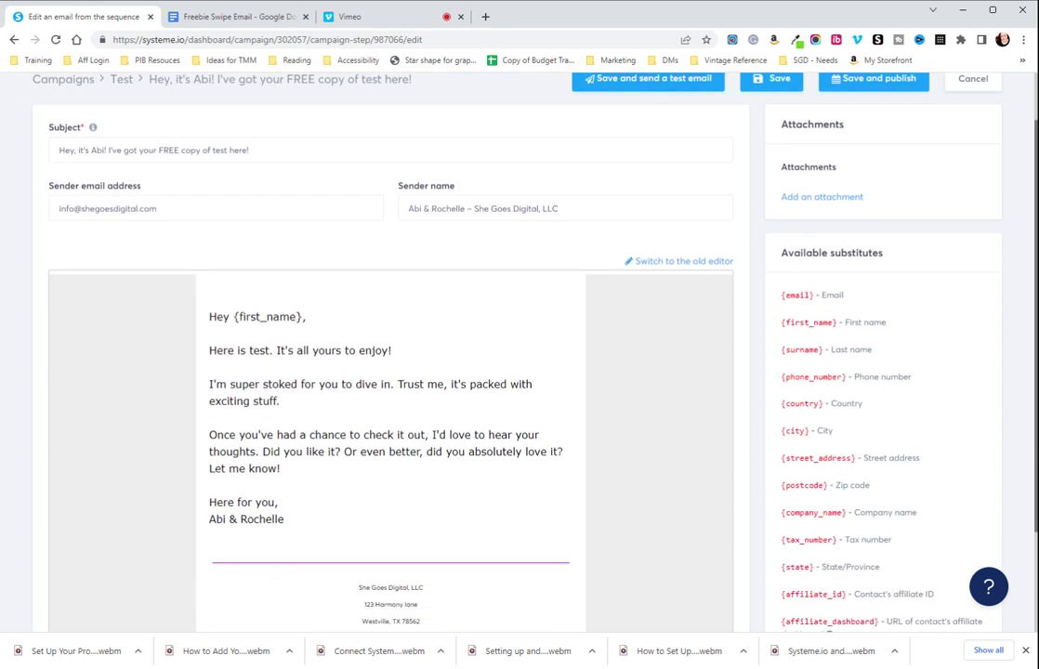
pyautogui.scroll(-1, 743, 319)
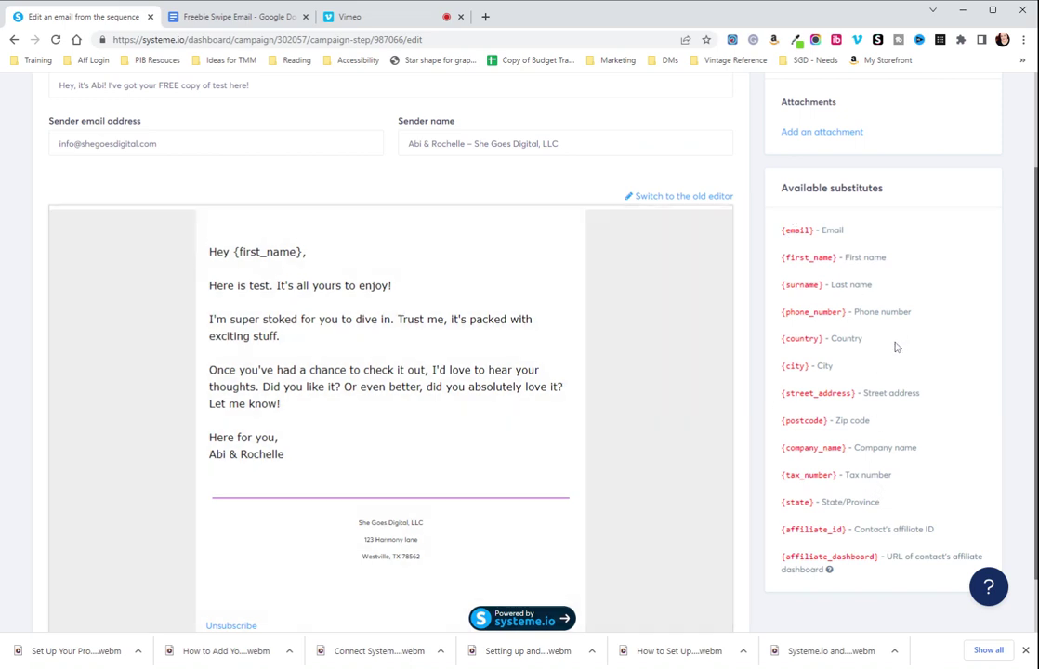
pyautogui.scroll(-1, 895, 347)
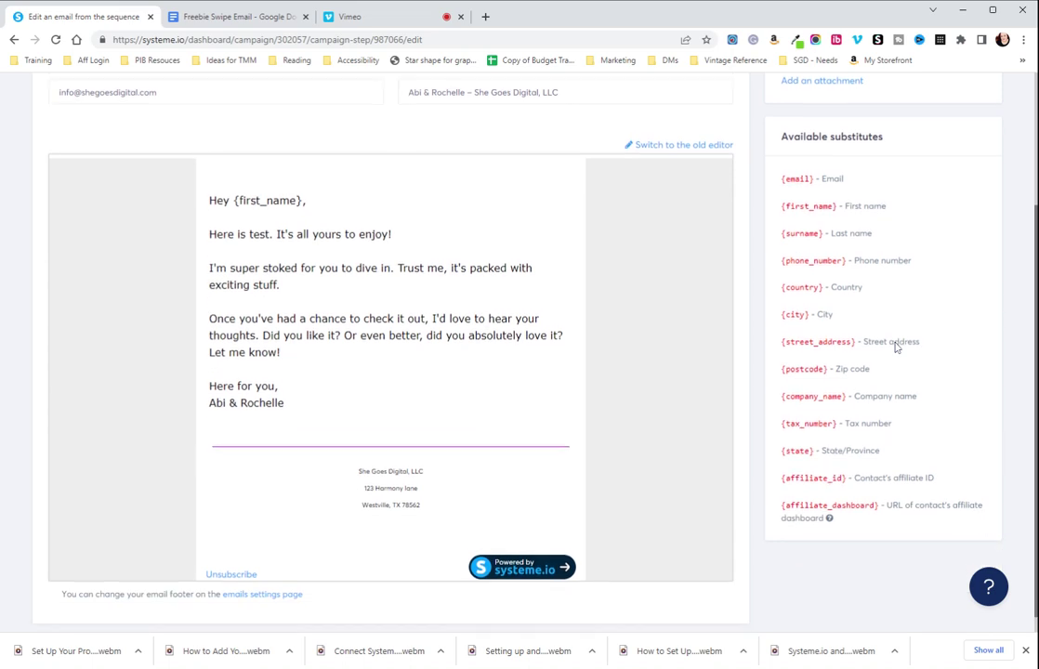
pyautogui.scroll(1, 613, 498)
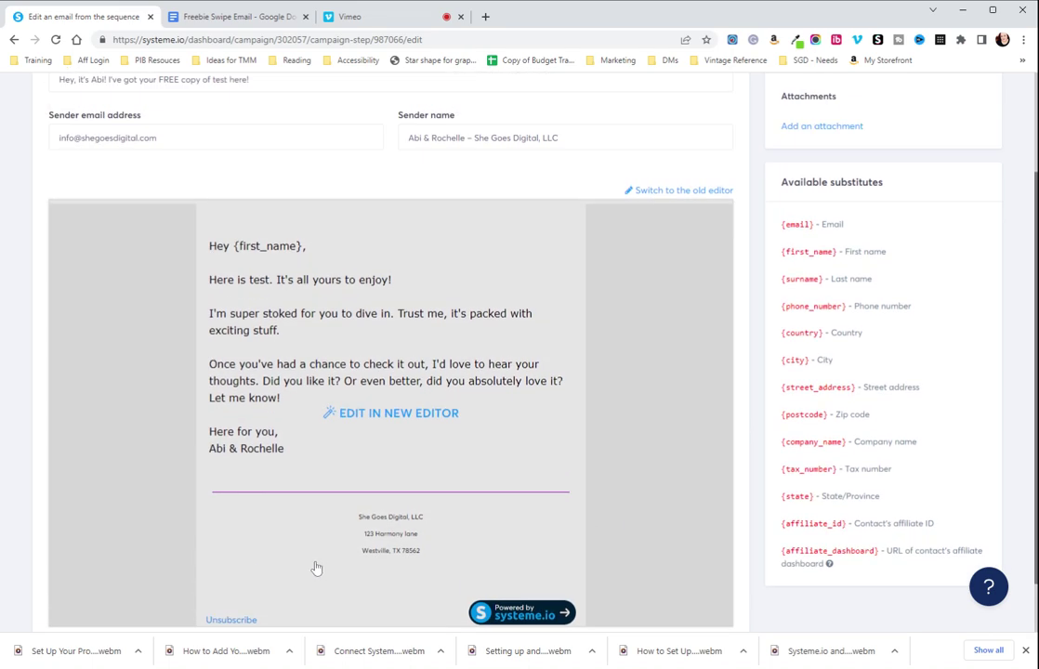
pyautogui.scroll(-1, 257, 526)
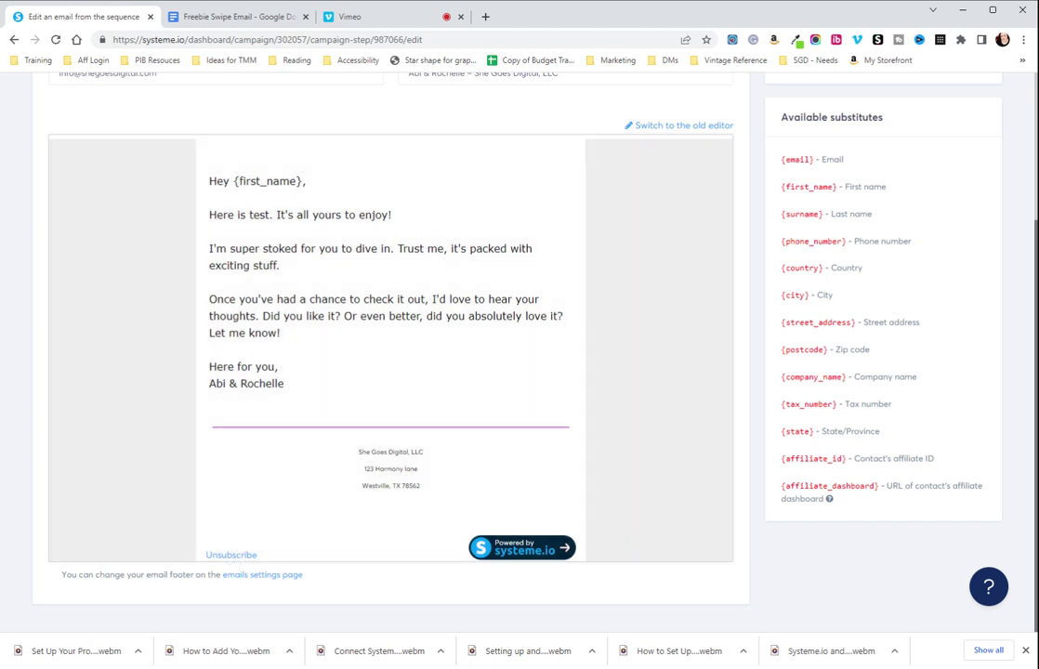
pyautogui.scroll(3, 829, 577)
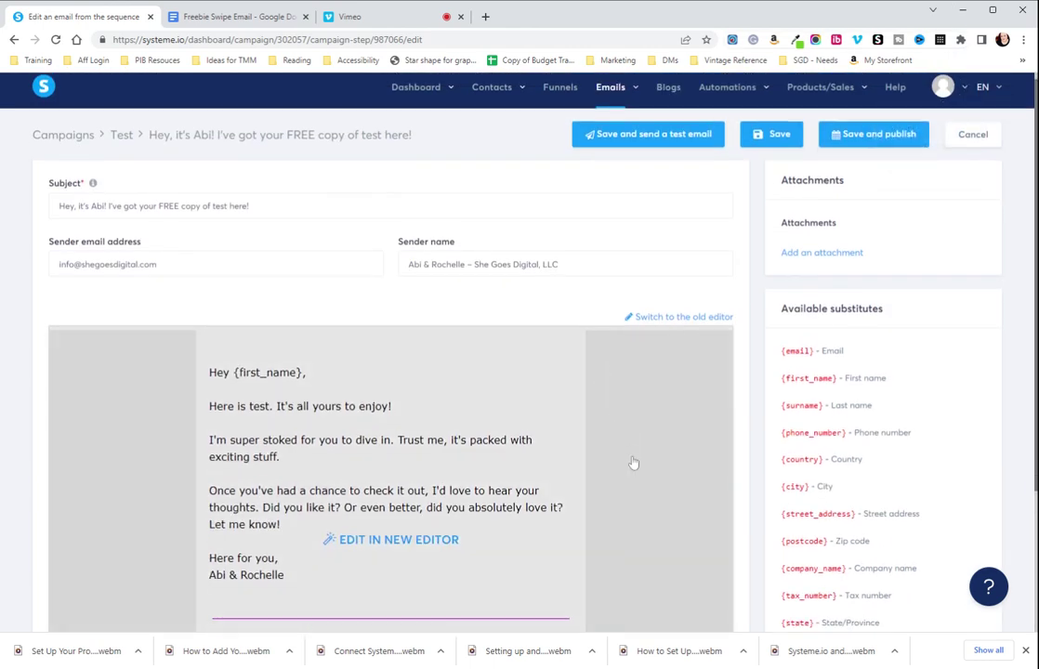
pyautogui.scroll(-3, 633, 463)
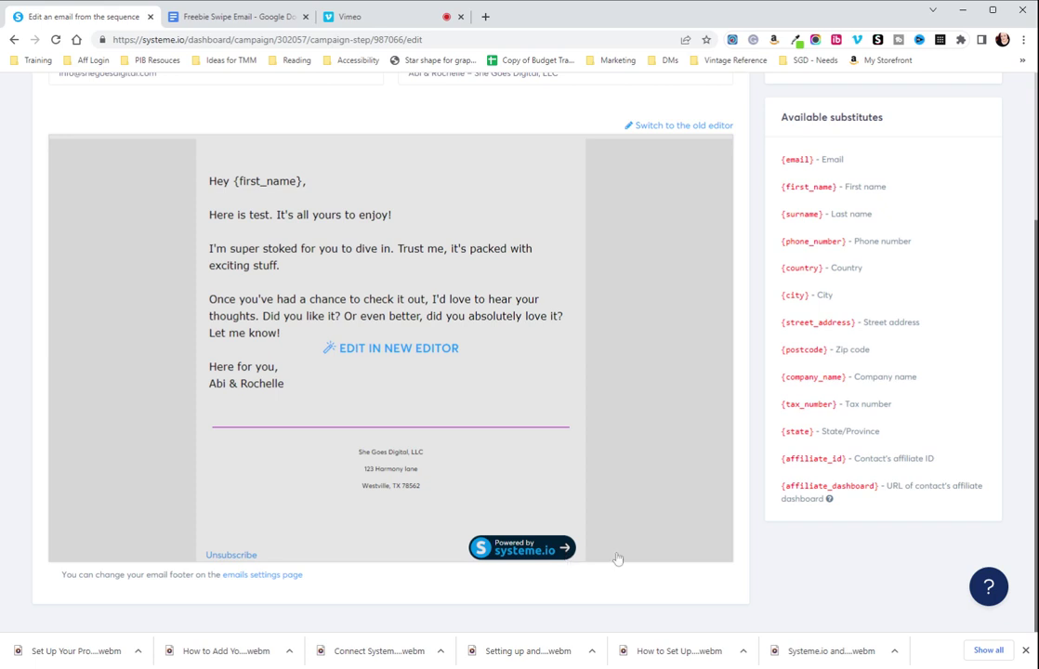
pyautogui.scroll(3, 617, 558)
pyautogui.moveTo(827, 106)
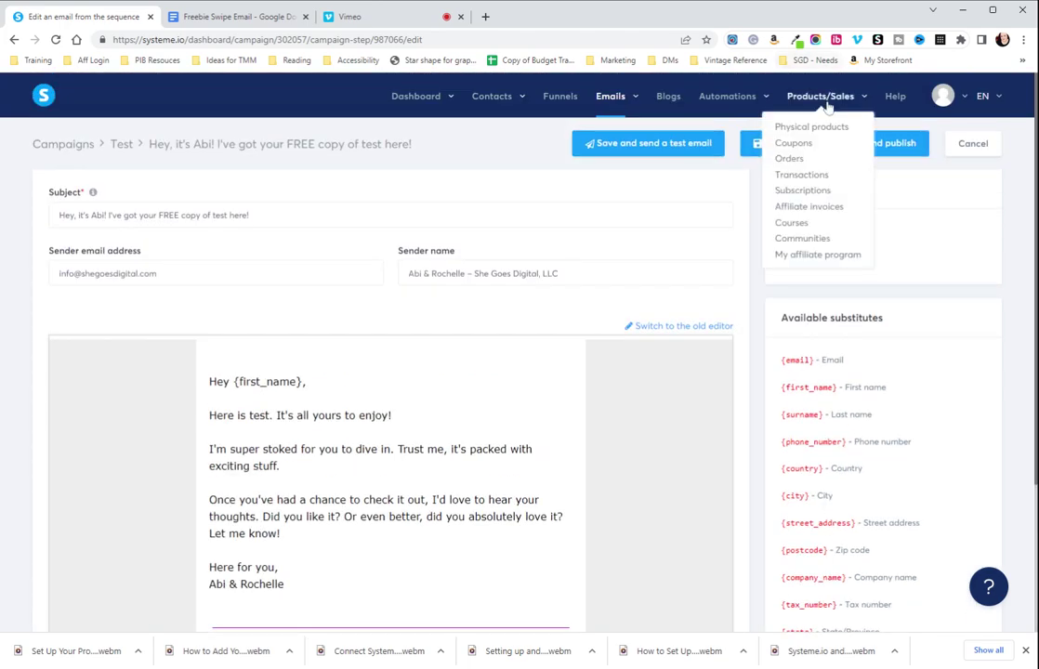
# Publish the free-copy email to the Test campaign with a 1 minute delay
pyautogui.click(874, 145)
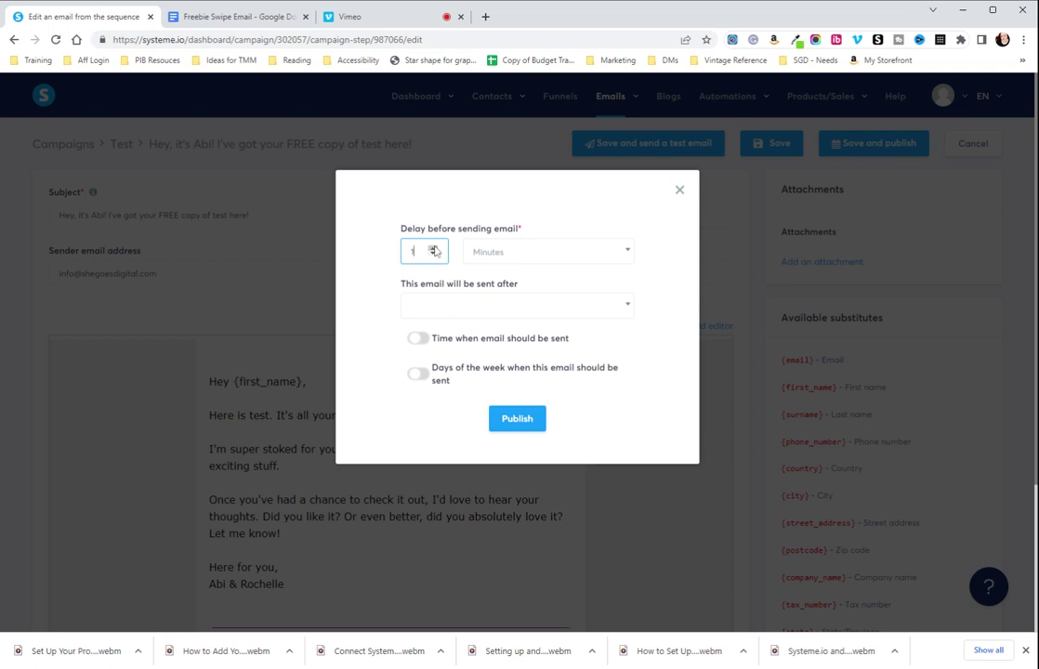
pyautogui.click(508, 306)
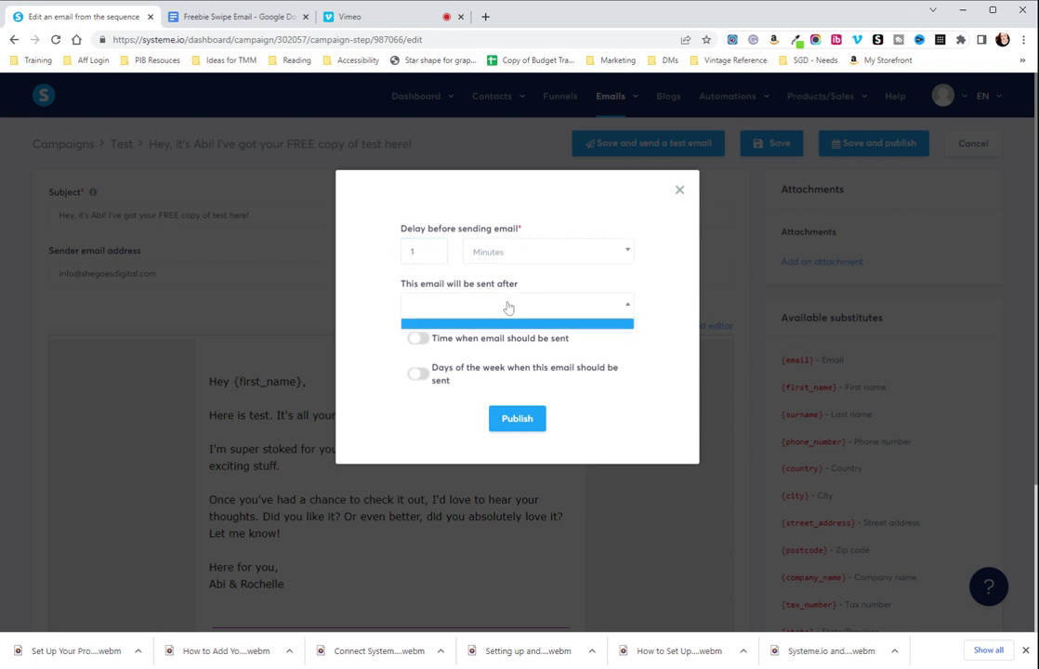
pyautogui.click(542, 338)
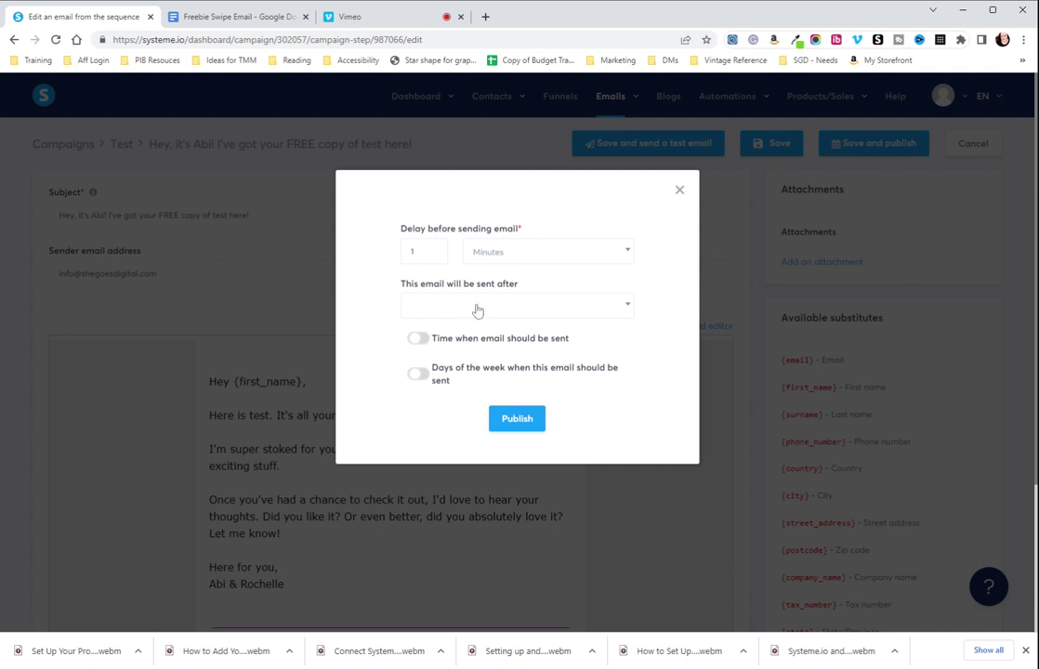
pyautogui.click(514, 418)
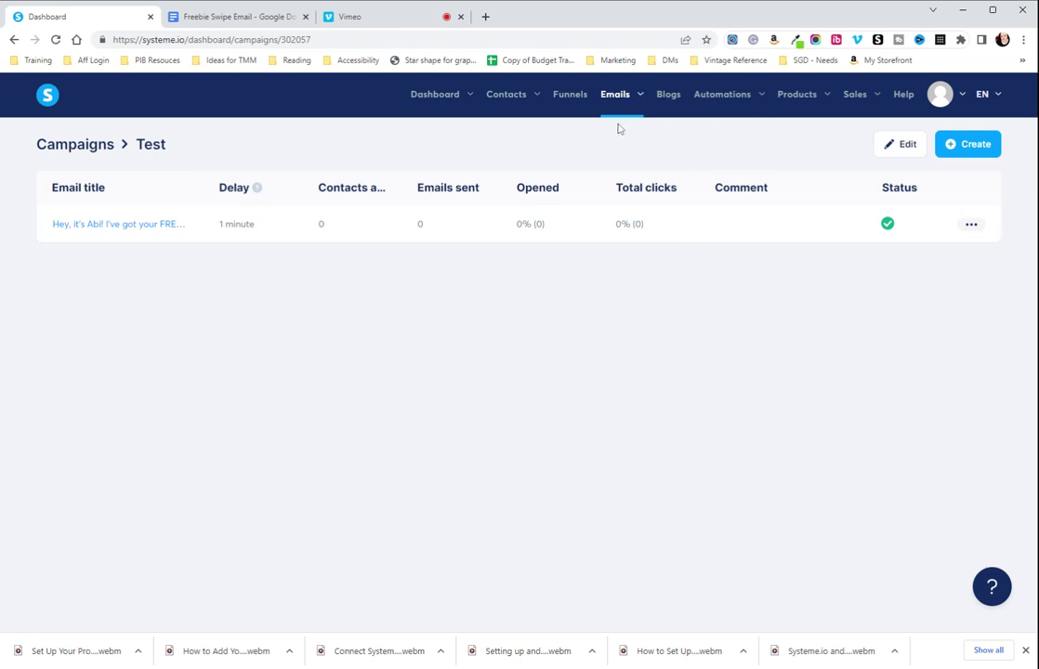
# Review the list under Automations > Rules, then create a new rule
pyautogui.moveTo(732, 106)
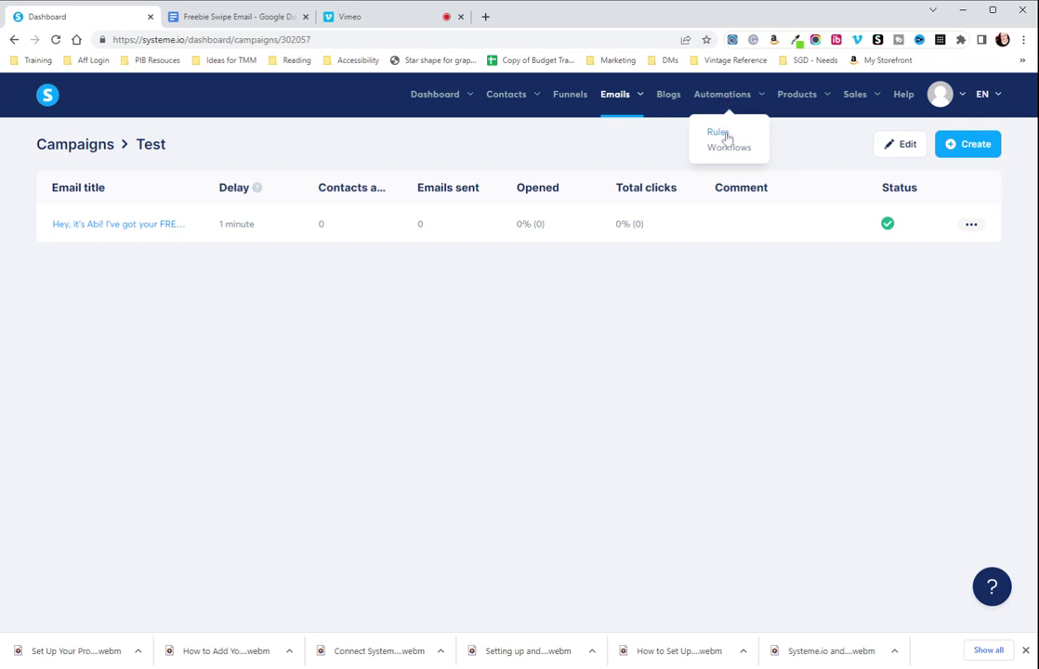
pyautogui.click(719, 133)
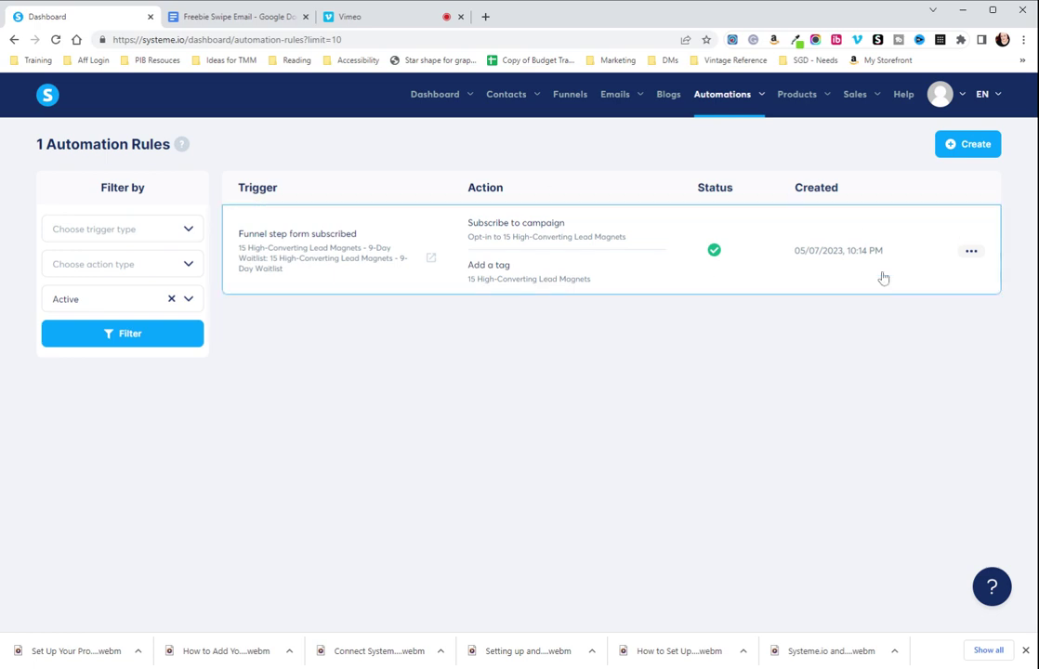
pyautogui.click(969, 144)
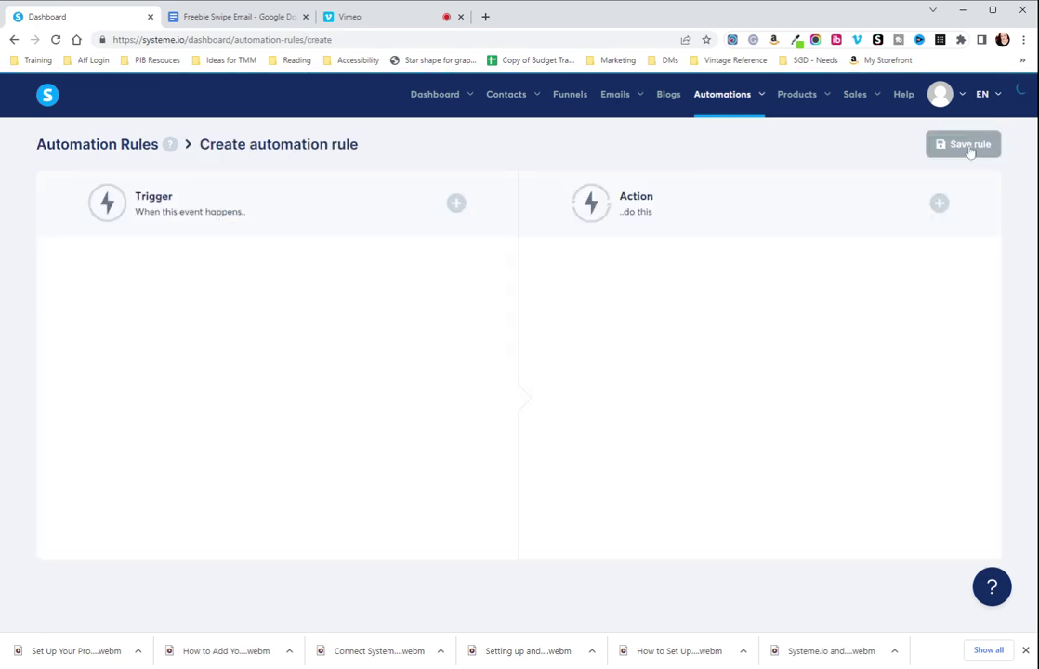
# Set the rule's trigger to Funnel step form subscribed on the 9-Day Swipe funnel's Opt-in step
pyautogui.click(456, 203)
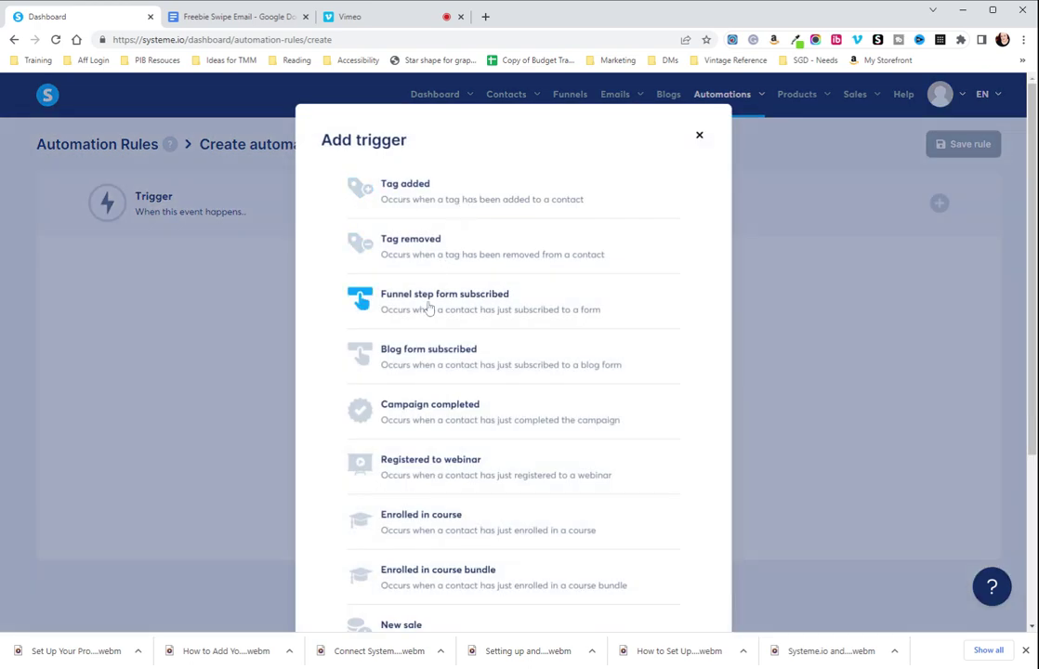
pyautogui.click(428, 308)
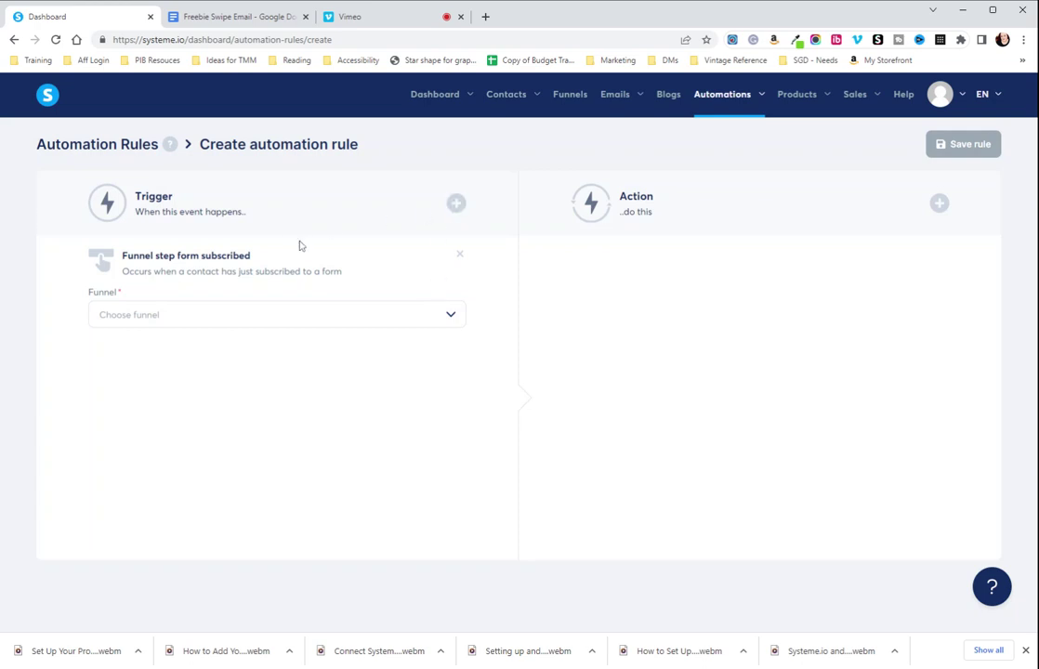
pyautogui.click(339, 323)
pyautogui.click(451, 318)
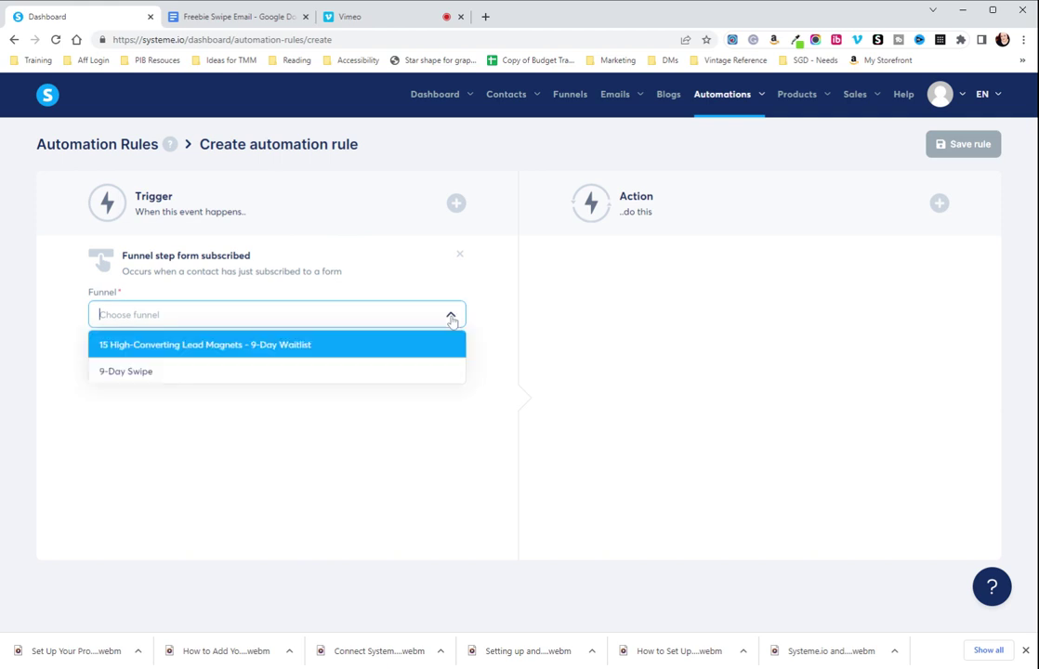
pyautogui.click(158, 377)
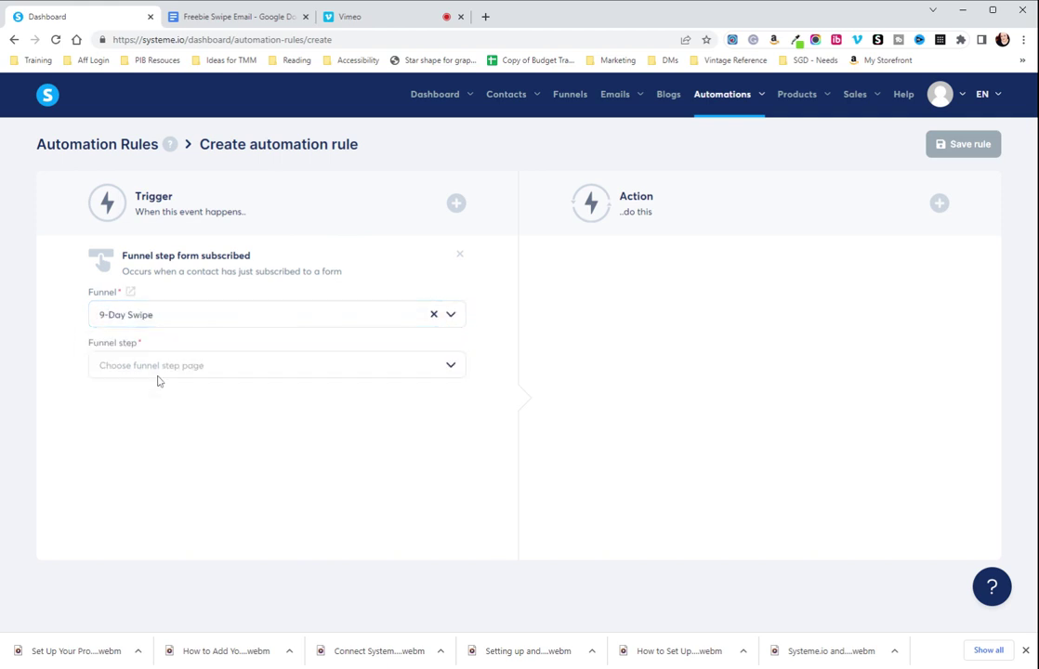
pyautogui.click(200, 371)
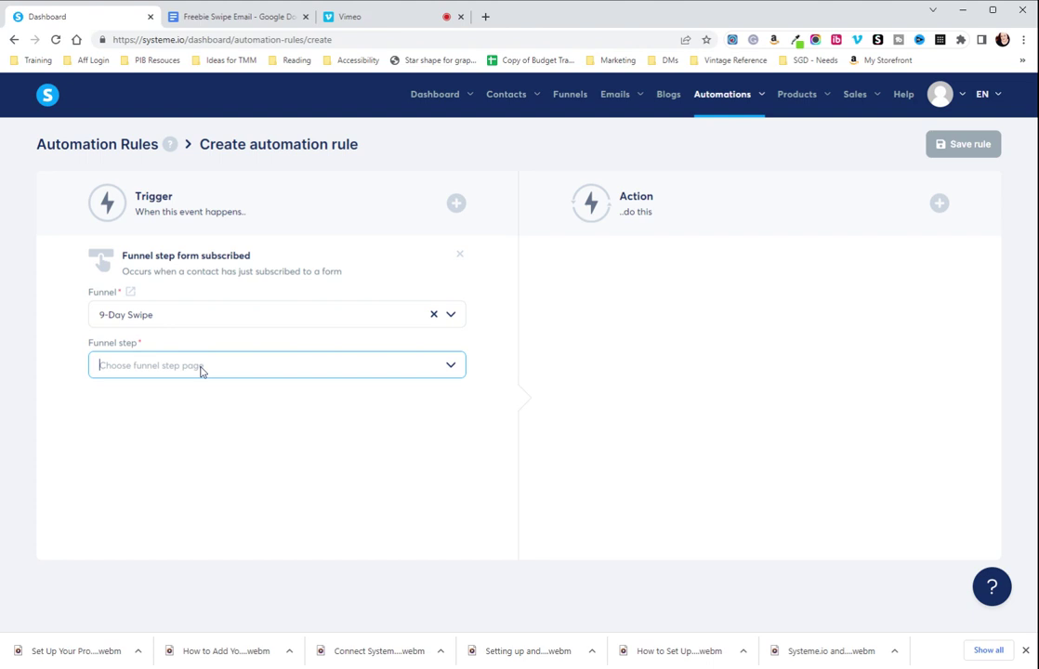
pyautogui.click(452, 366)
pyautogui.click(216, 395)
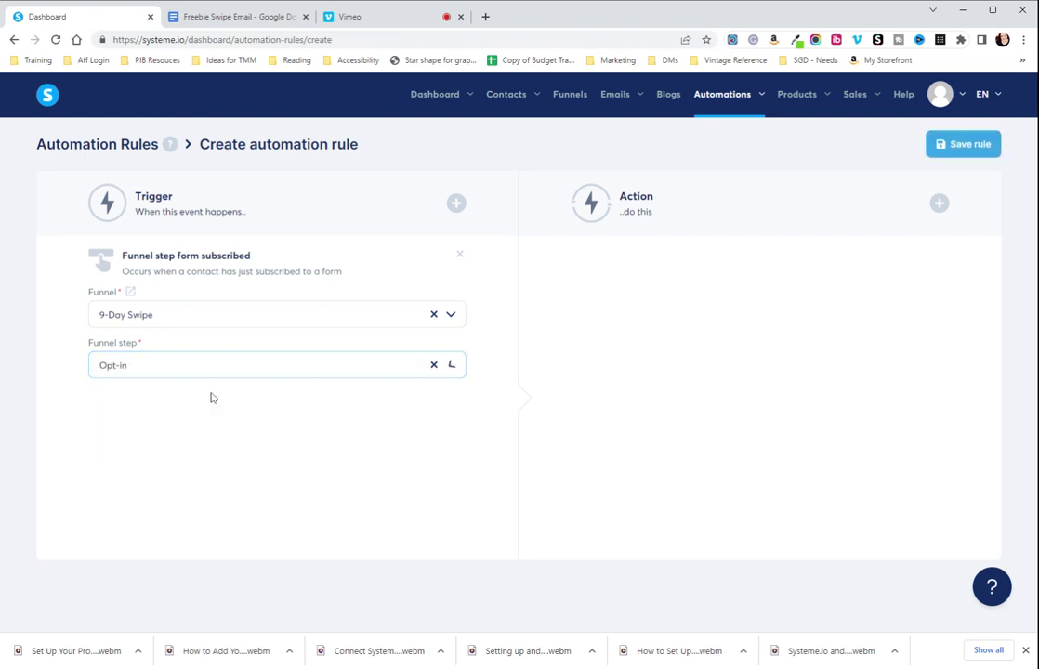
# Add a 'Subscribe to campaign' action to the rule with the Test campaign selected
pyautogui.click(938, 203)
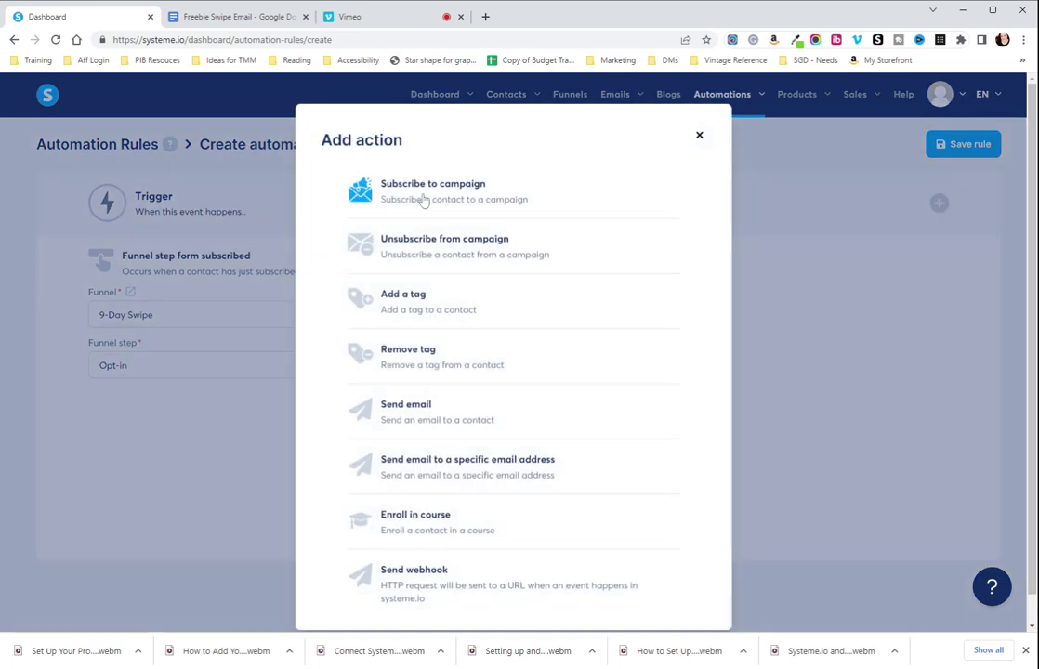
pyautogui.click(424, 197)
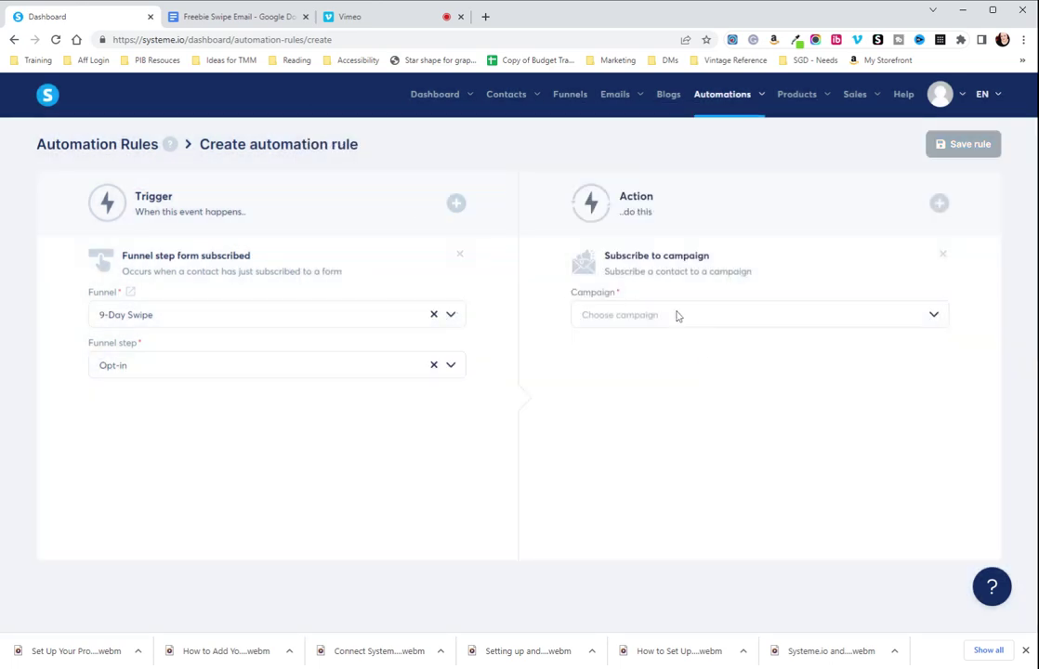
pyautogui.click(679, 318)
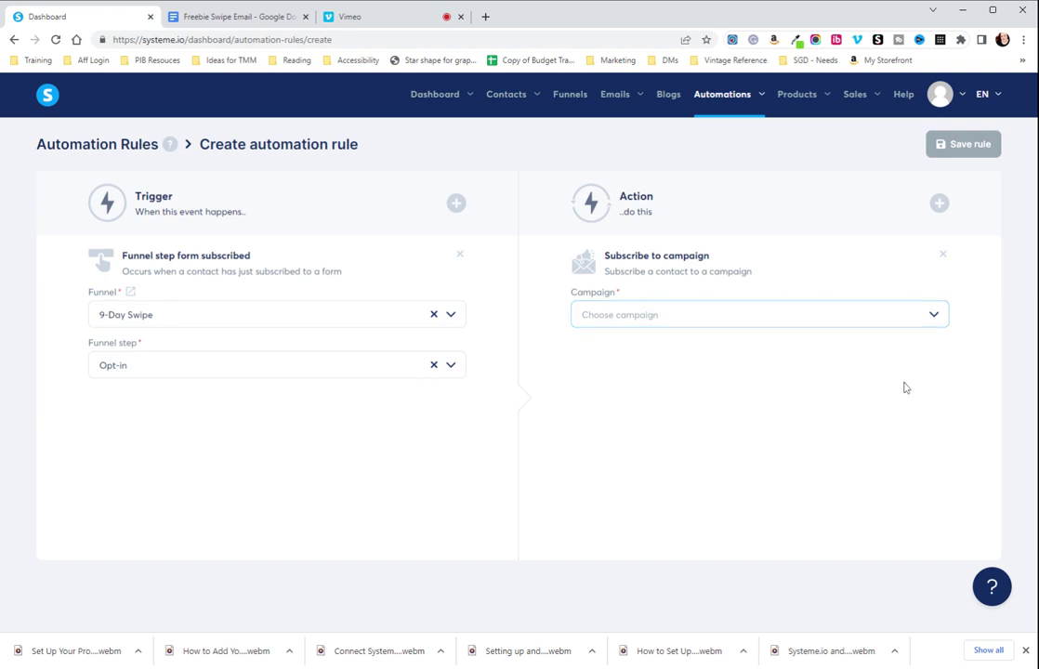
pyautogui.click(934, 320)
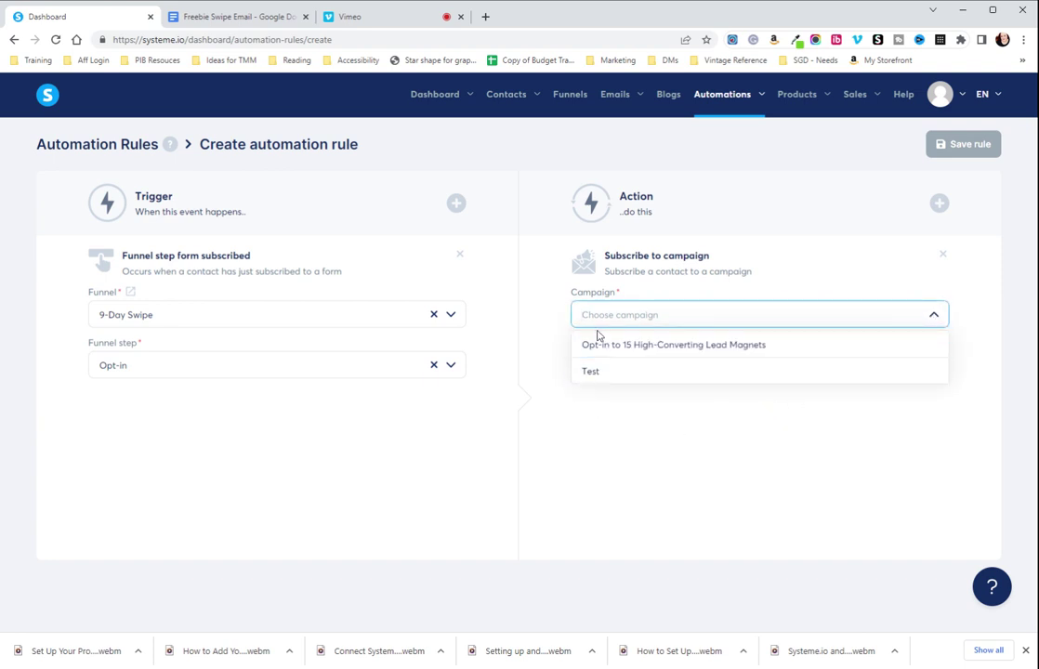
pyautogui.click(595, 372)
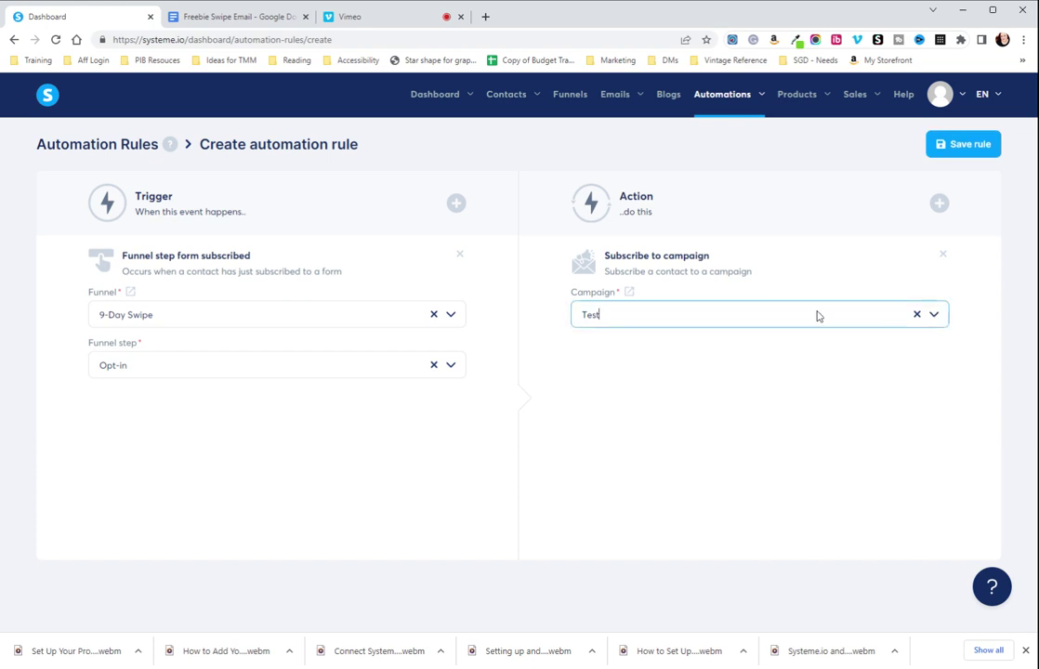
pyautogui.click(934, 314)
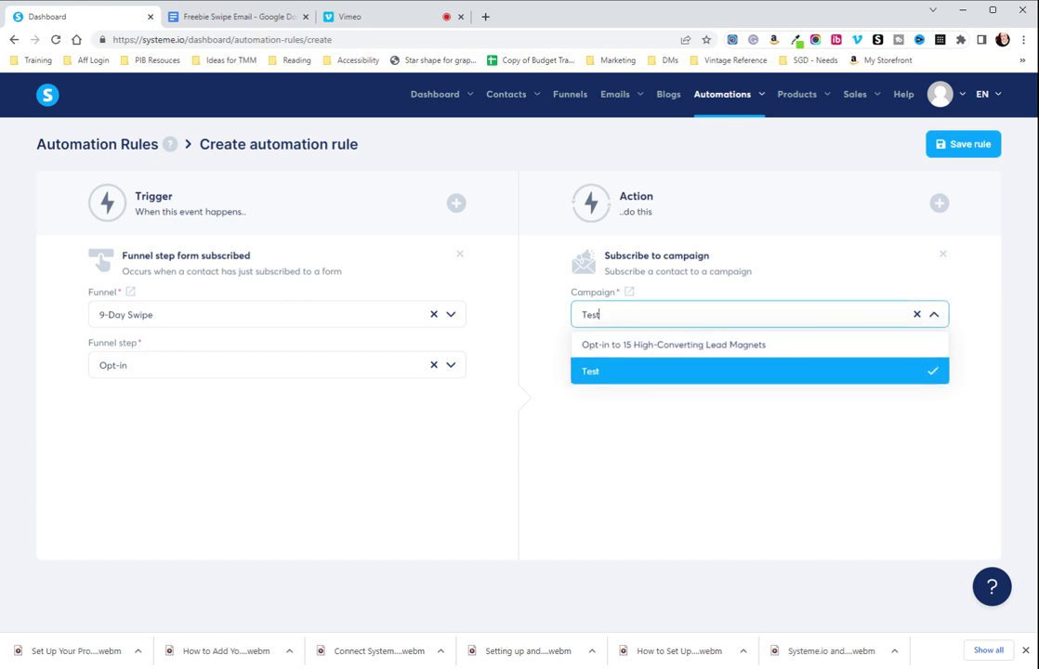
pyautogui.click(653, 374)
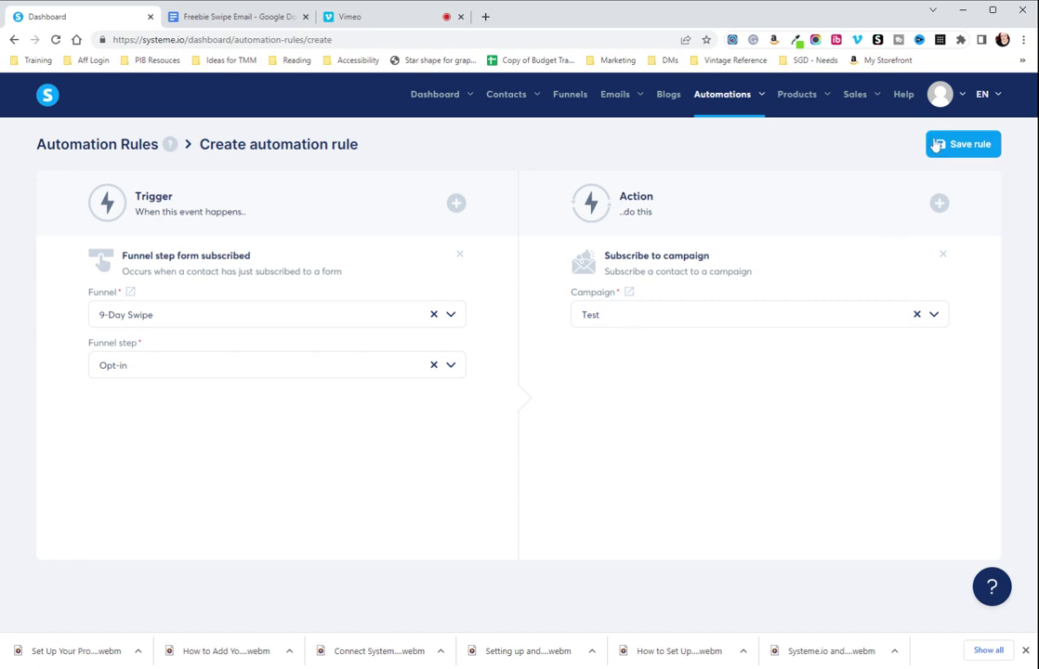
# Save the 9-Day Swipe to Test automation rule
pyautogui.click(963, 146)
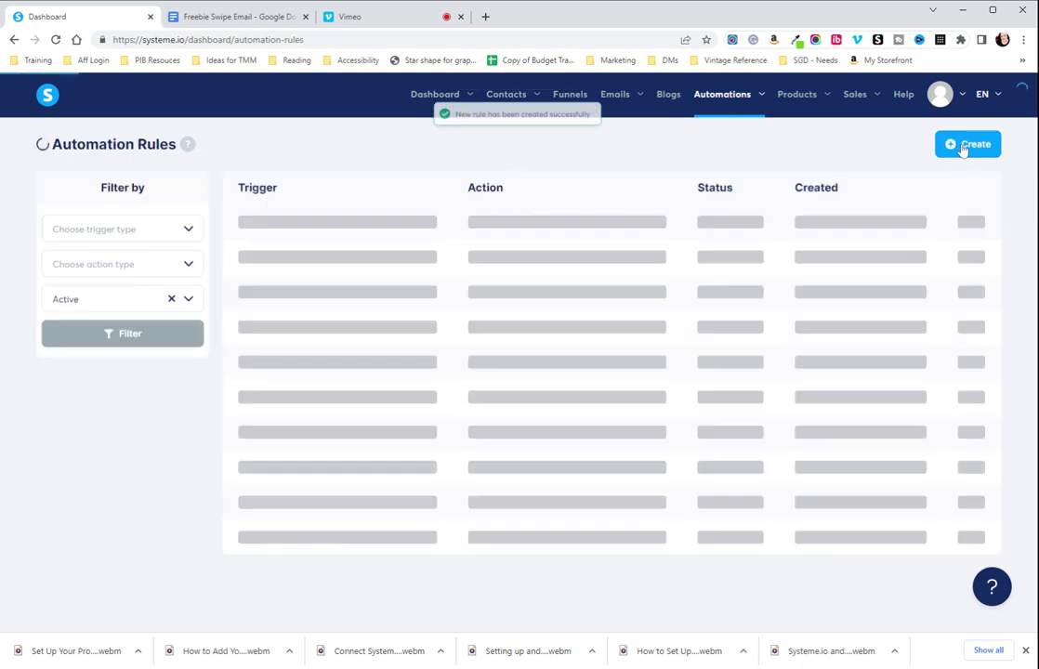